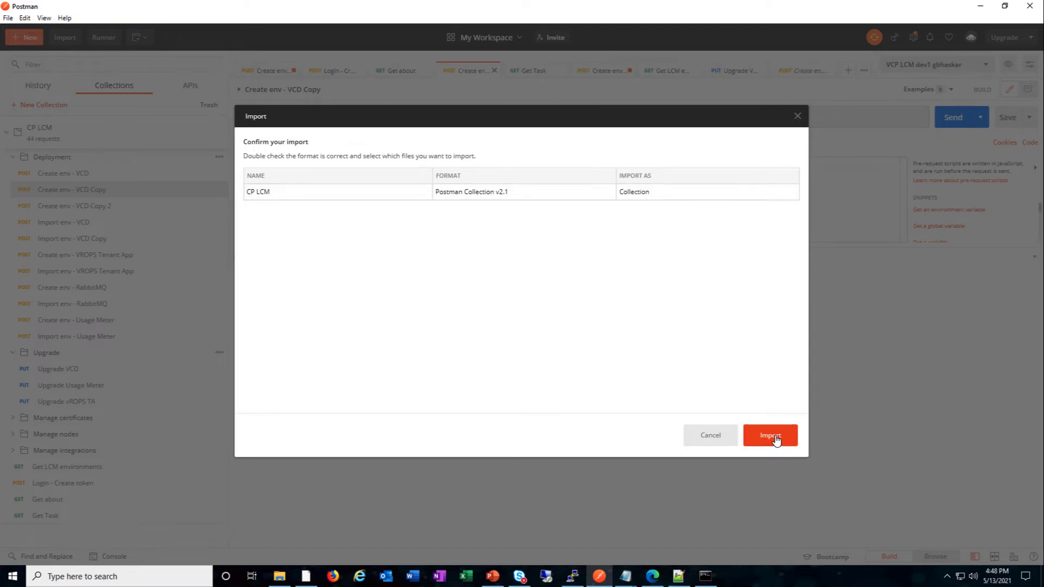
# Import the CP LCM collection as a separate copy, CP LCM Copy, with 41 requests
pyautogui.click(769, 435)
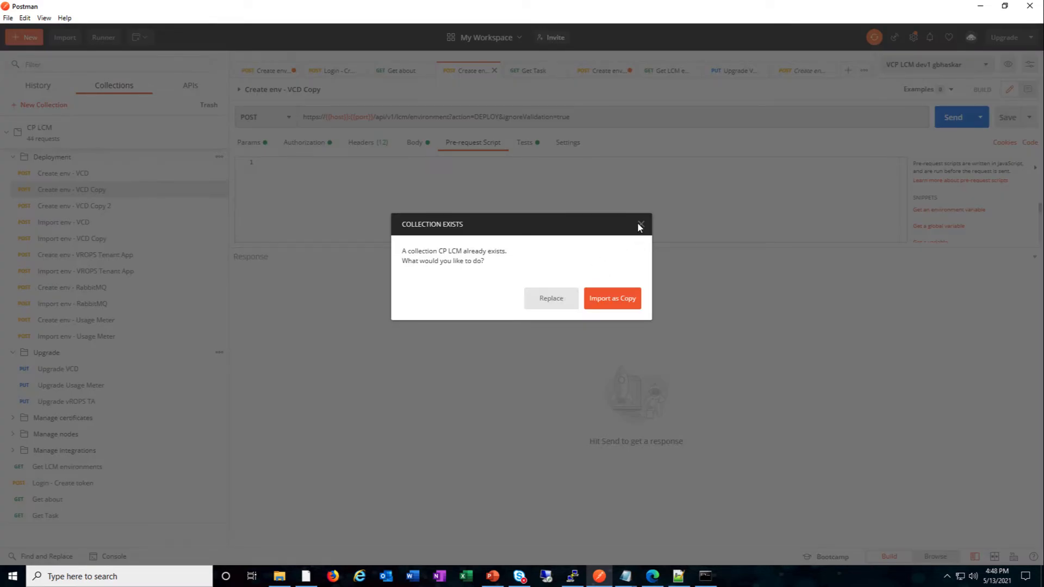
pyautogui.click(623, 304)
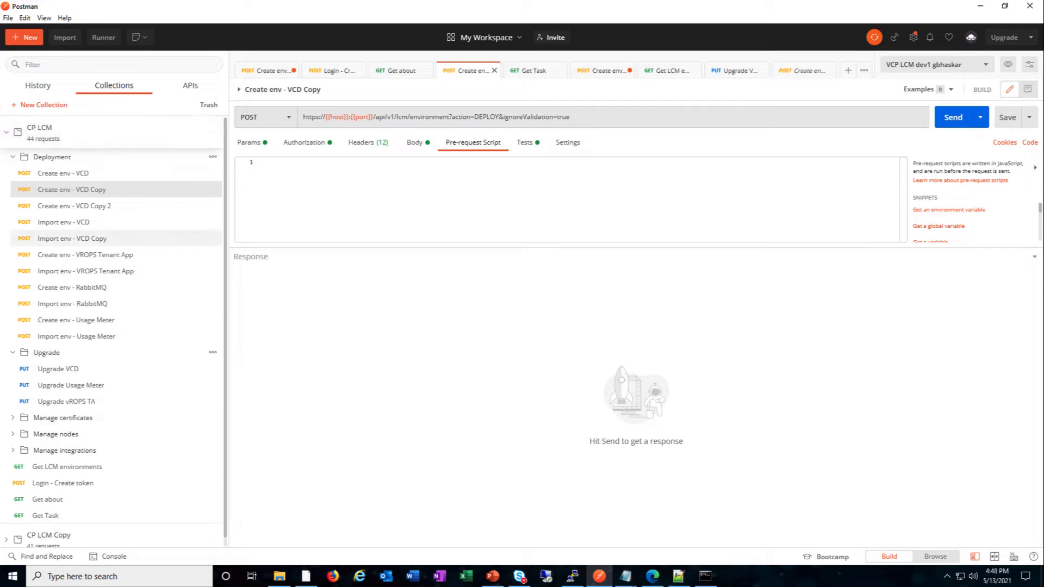
pyautogui.moveTo(305, 579)
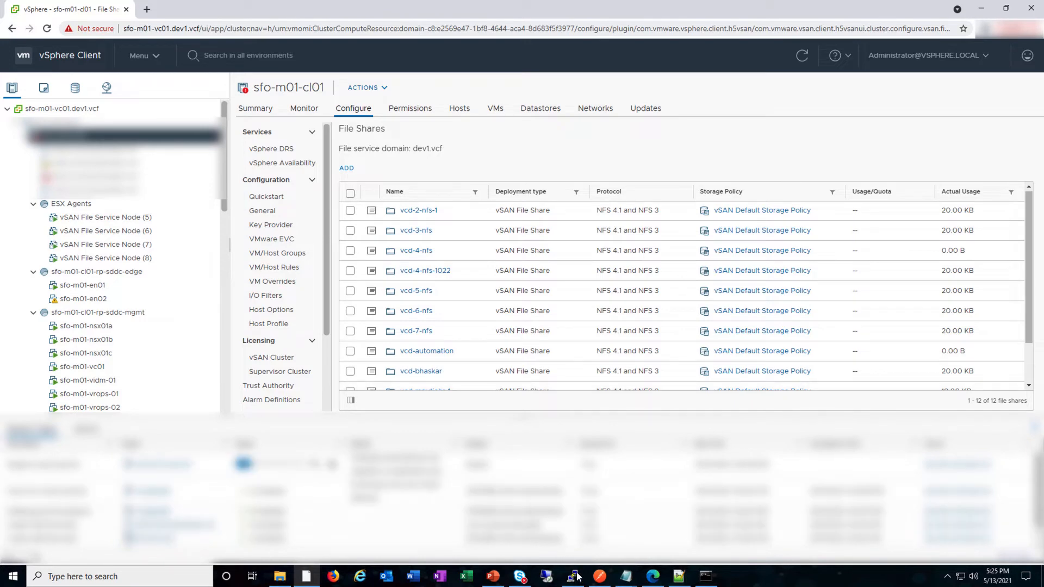
# Leave the vSphere File Shares page and bring Postman back to the front
pyautogui.click(599, 577)
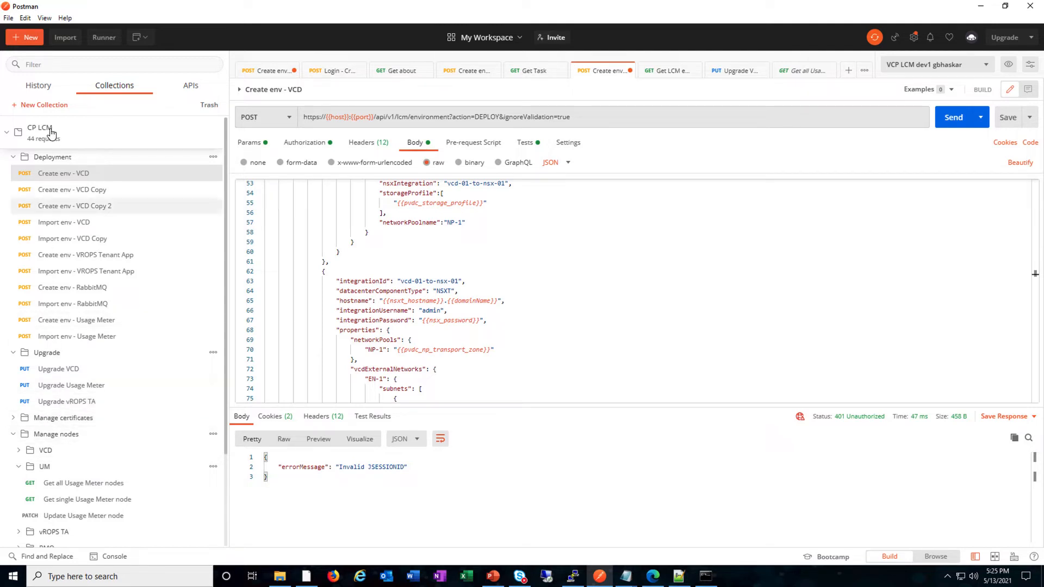
# Collapse the Deployment, Manage nodes and Upgrade folders in the sidebar
pyautogui.click(13, 159)
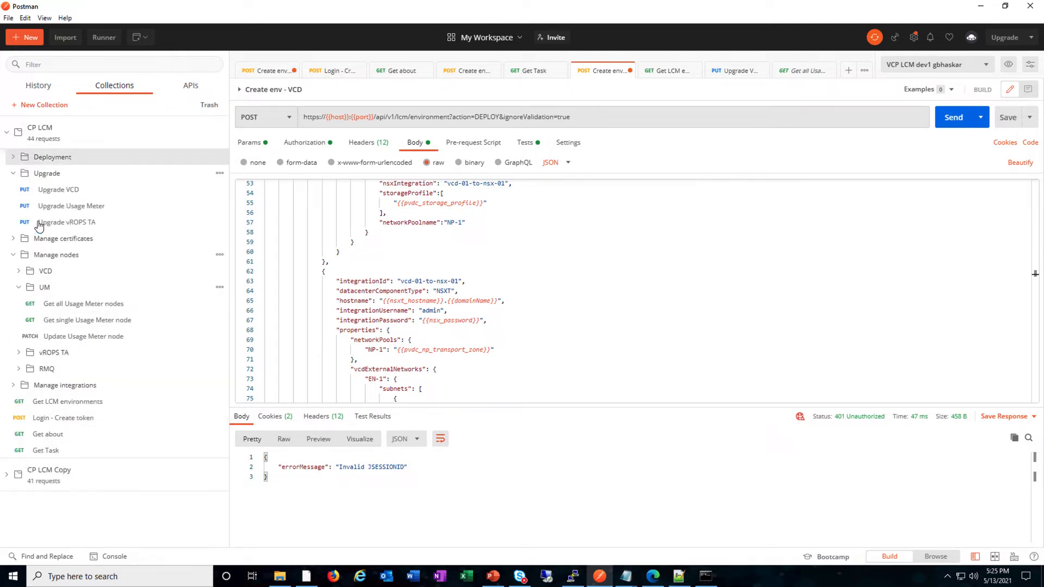
pyautogui.click(13, 255)
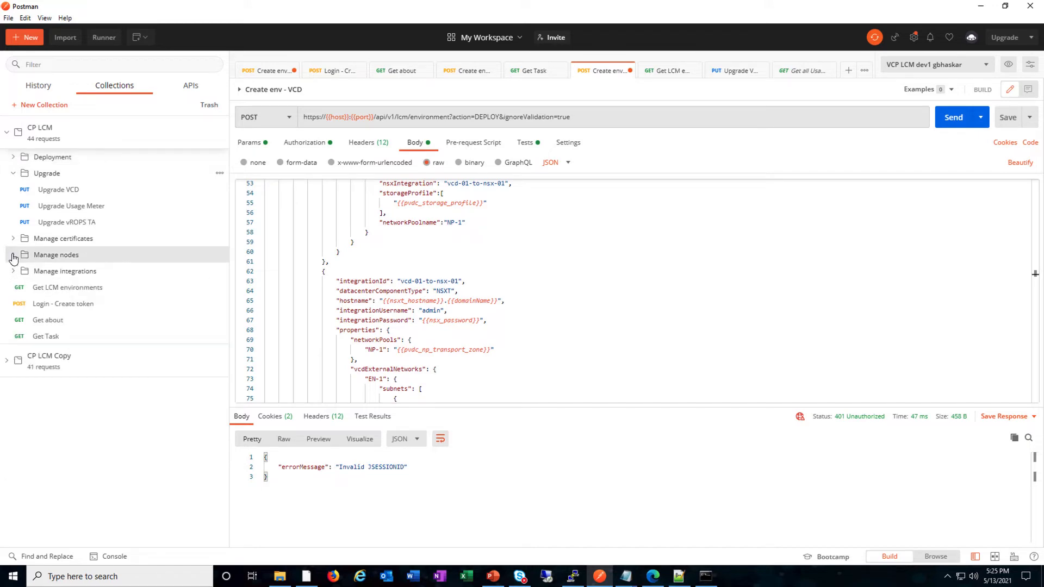
pyautogui.click(13, 173)
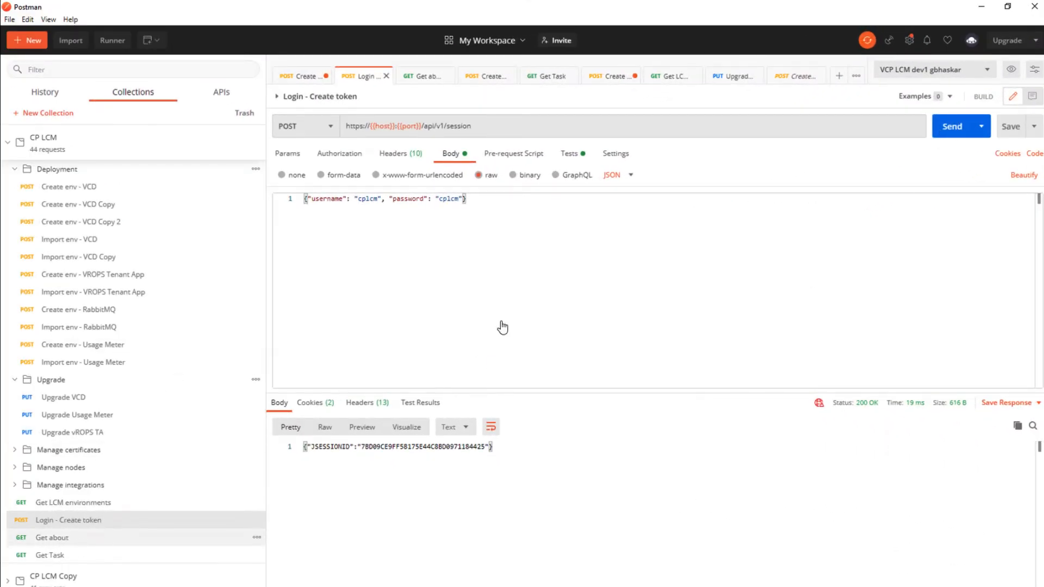
# Send the Get about request, returning version 1.1.0, build 2046178, API v1
pyautogui.hotkey('ctrl', 'Tab')
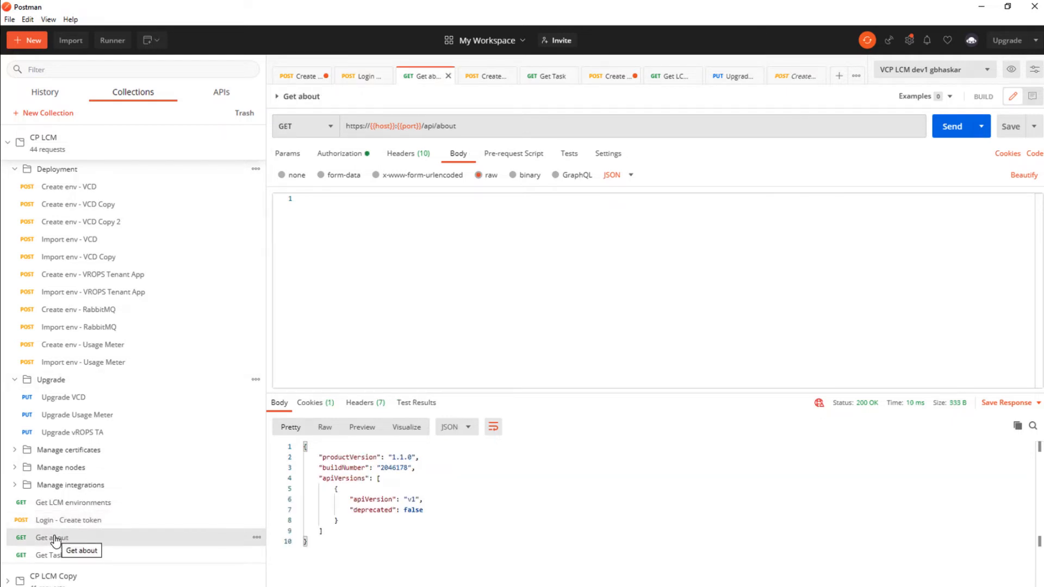
pyautogui.click(944, 133)
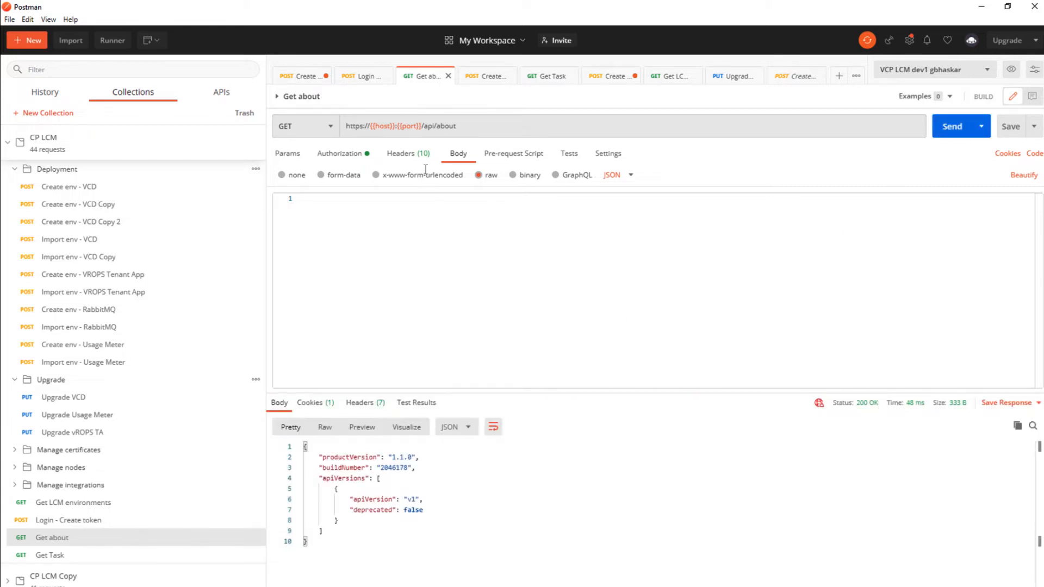
pyautogui.moveTo(410, 127)
# View the Get about cURL snippet, then resend Login - Create token for a fresh session
pyautogui.click(1033, 154)
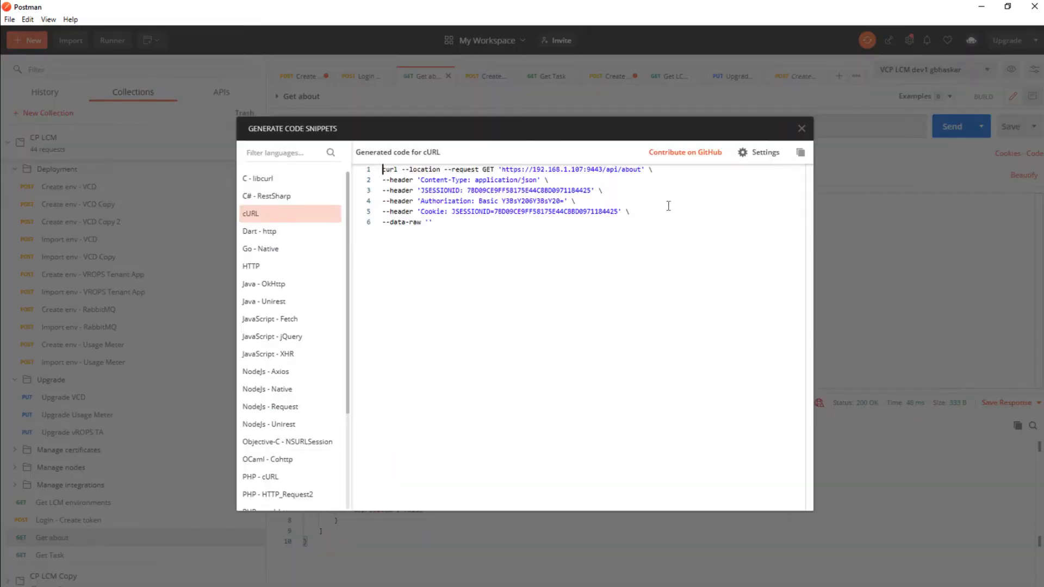
pyautogui.click(802, 130)
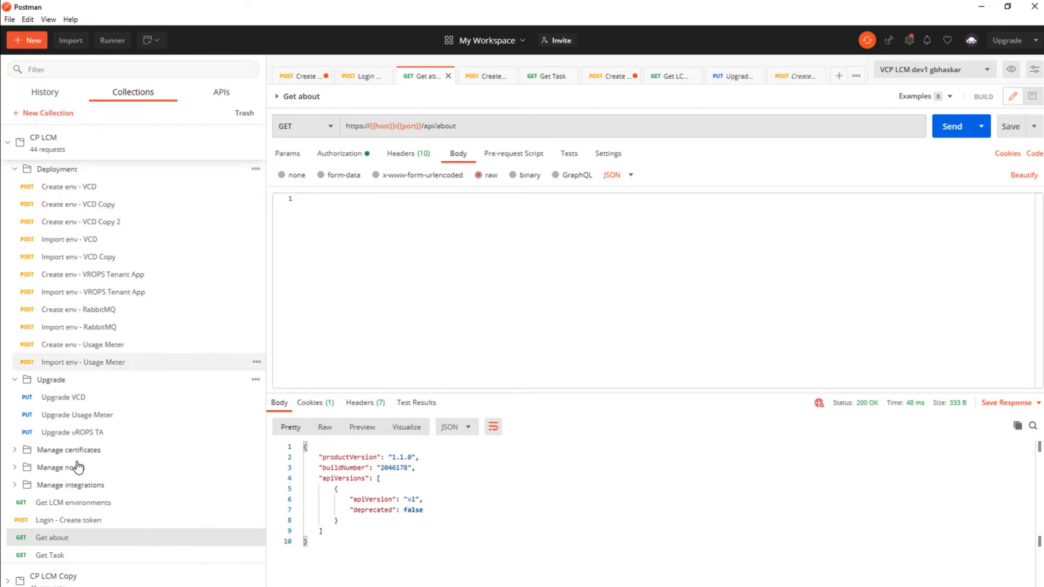
pyautogui.click(48, 525)
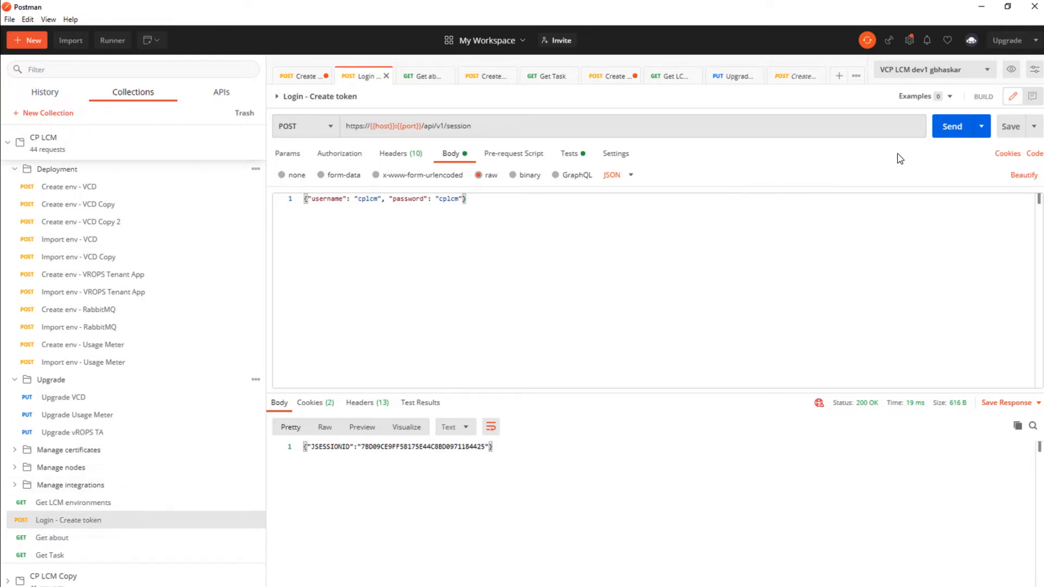
pyautogui.click(949, 133)
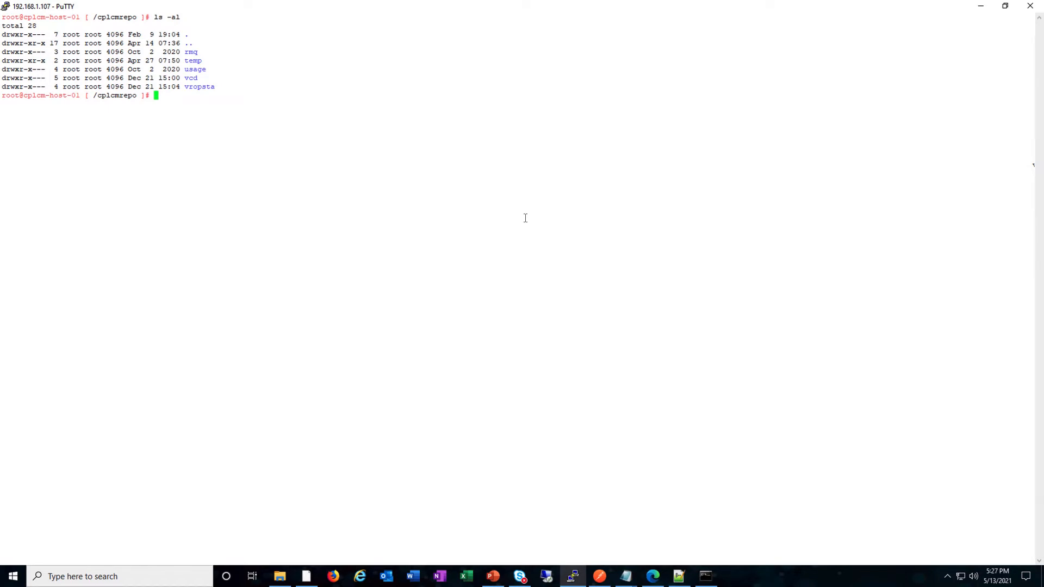
# List the vcd, 10.2.0 and ova directories to locate the Cloud Director 10.2.0 OVA
pyautogui.write('cd vc')
pyautogui.press('Tab')
pyautogui.press('Return')
pyautogui.write('ls -al')
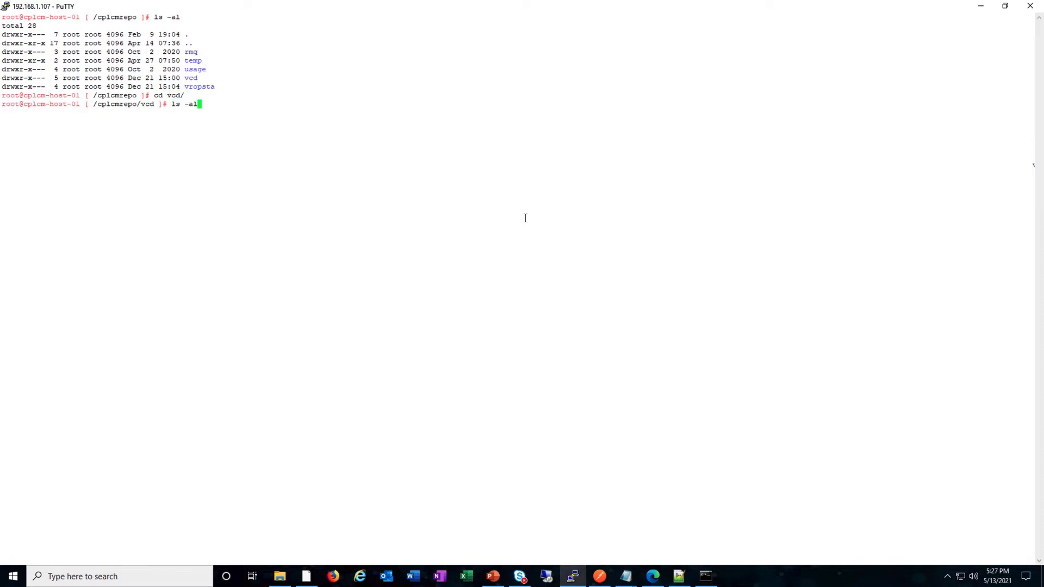
pyautogui.press('Return')
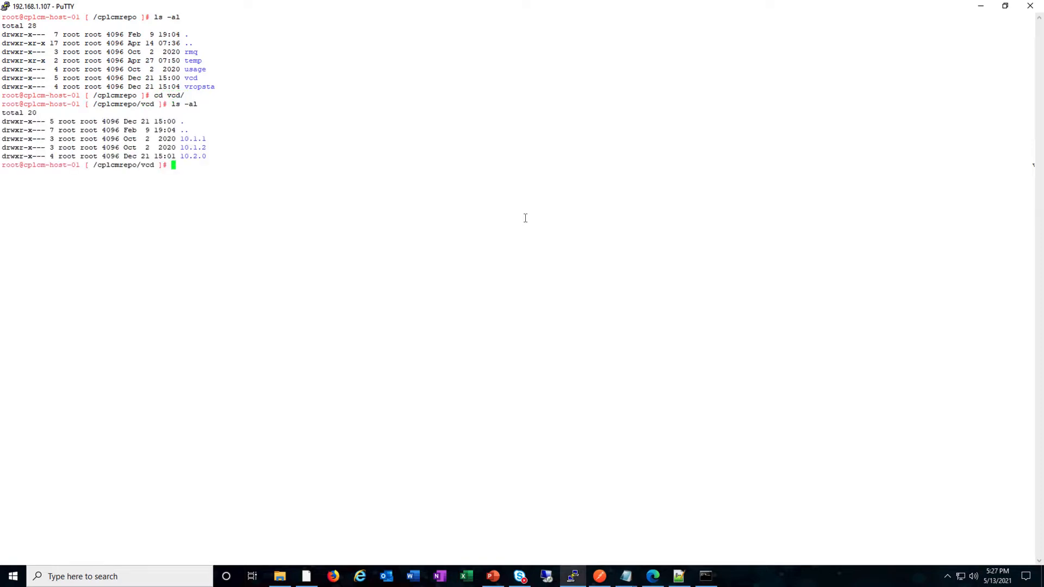
pyautogui.write('cd 10.2.')
pyautogui.press('Tab')
pyautogui.press('Return')
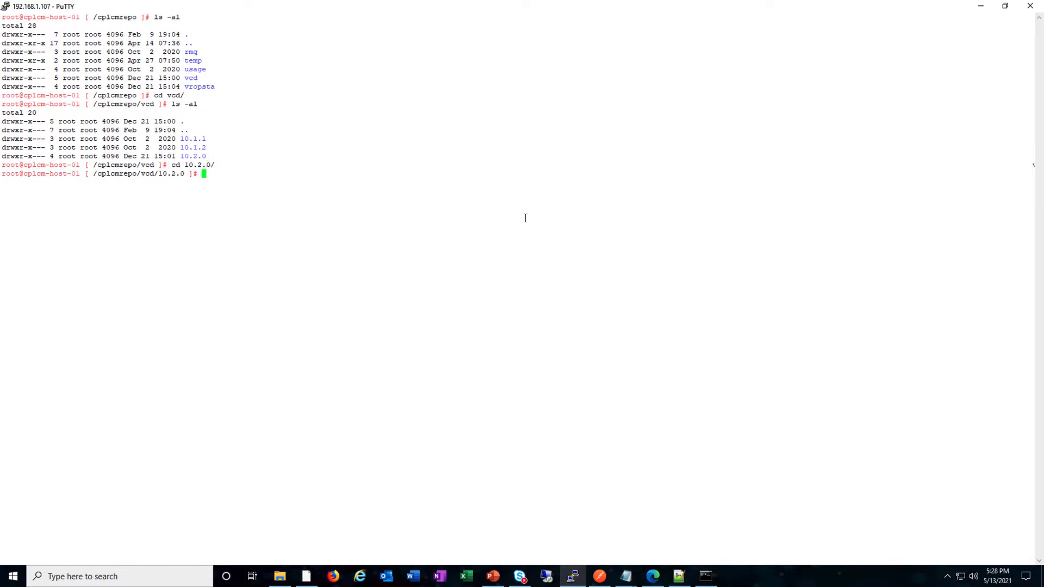
pyautogui.write('ls -al')
pyautogui.press('Return')
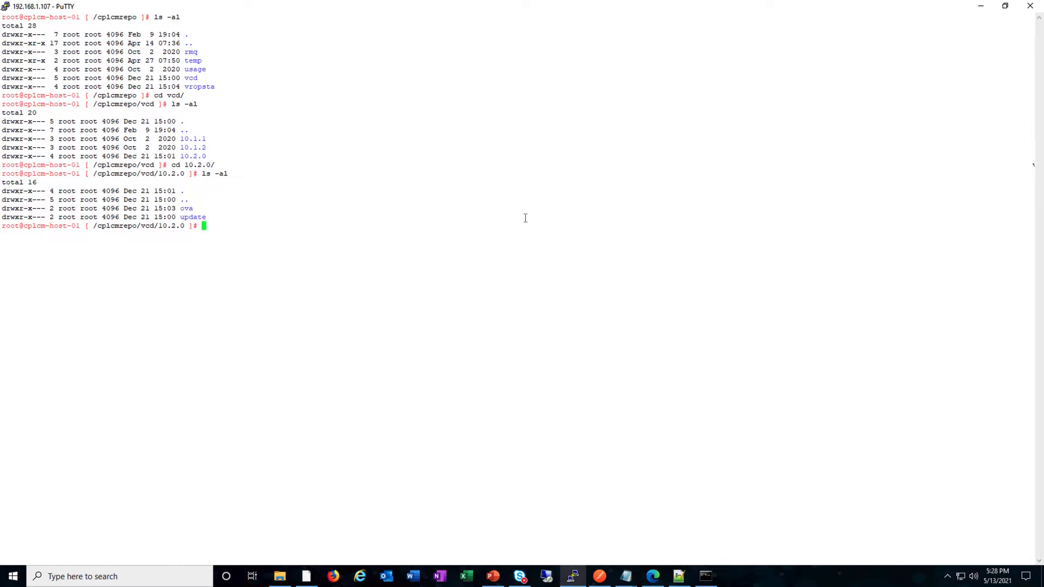
pyautogui.write('cd o')
pyautogui.press('Tab')
pyautogui.press('Return')
pyautogui.write('ls -al')
pyautogui.press('Return')
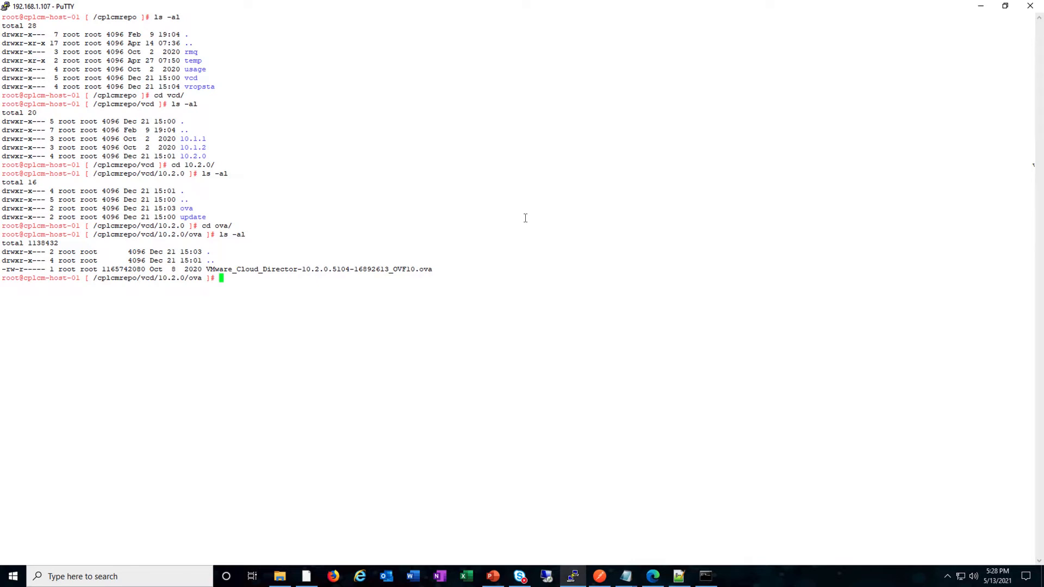
# List the usage folder, then its 4.3.0 directory and the 4.3.0 ova folder
pyautogui.write('cd ../../../usage/')
pyautogui.press('Return')
pyautogui.write('ls -al')
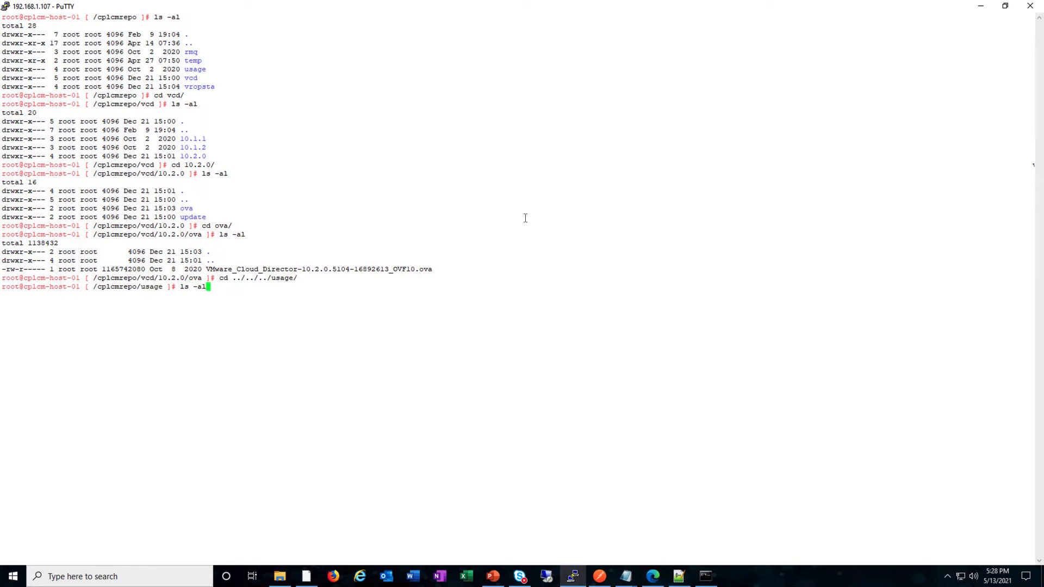
pyautogui.press('Return')
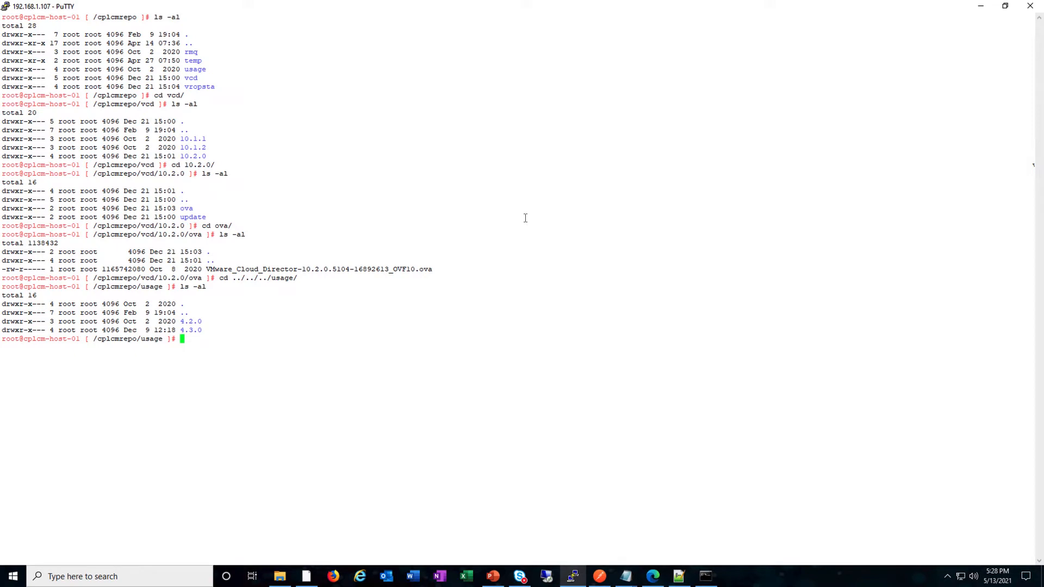
pyautogui.write('cd 4.3')
pyautogui.press('Tab')
pyautogui.press('Return')
pyautogui.write('ls -al')
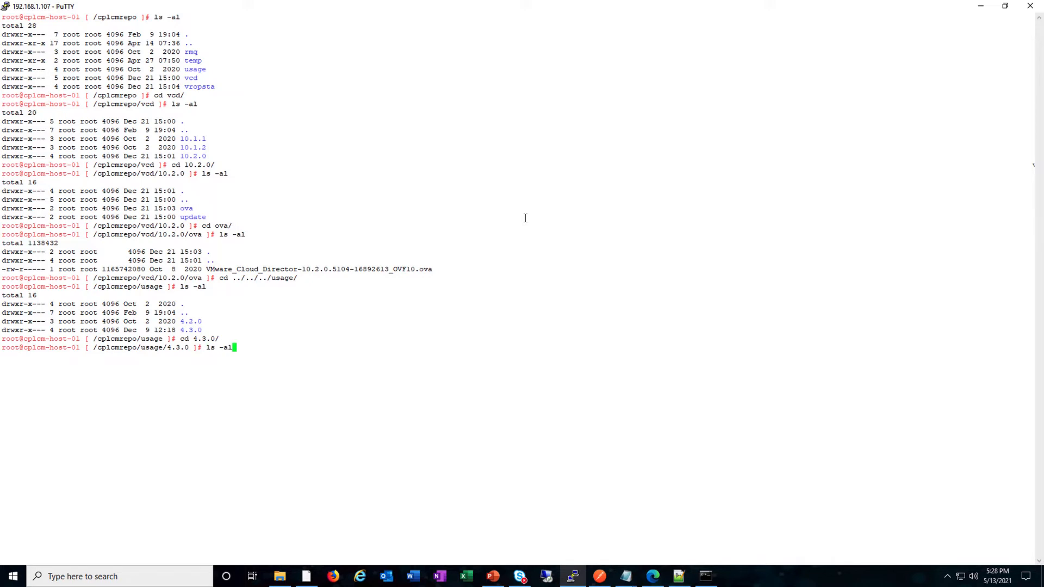
pyautogui.press('Return')
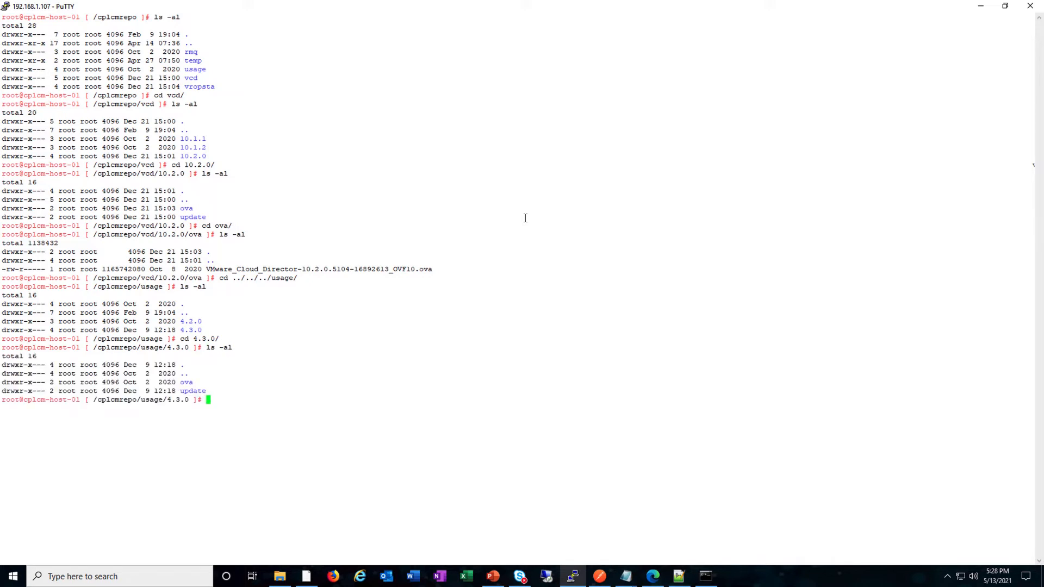
pyautogui.write('cd ova/')
pyautogui.press('Return')
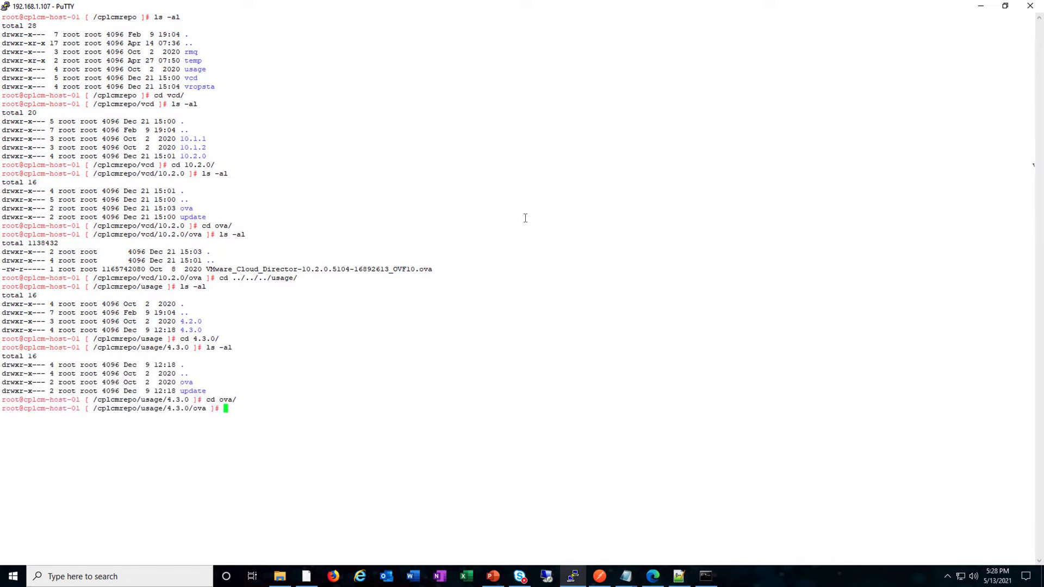
pyautogui.write("ls -alk'")
pyautogui.press('BackSpace')
pyautogui.press('BackSpace')
pyautogui.press('BackSpace')
pyautogui.write('l')
pyautogui.press('Return')
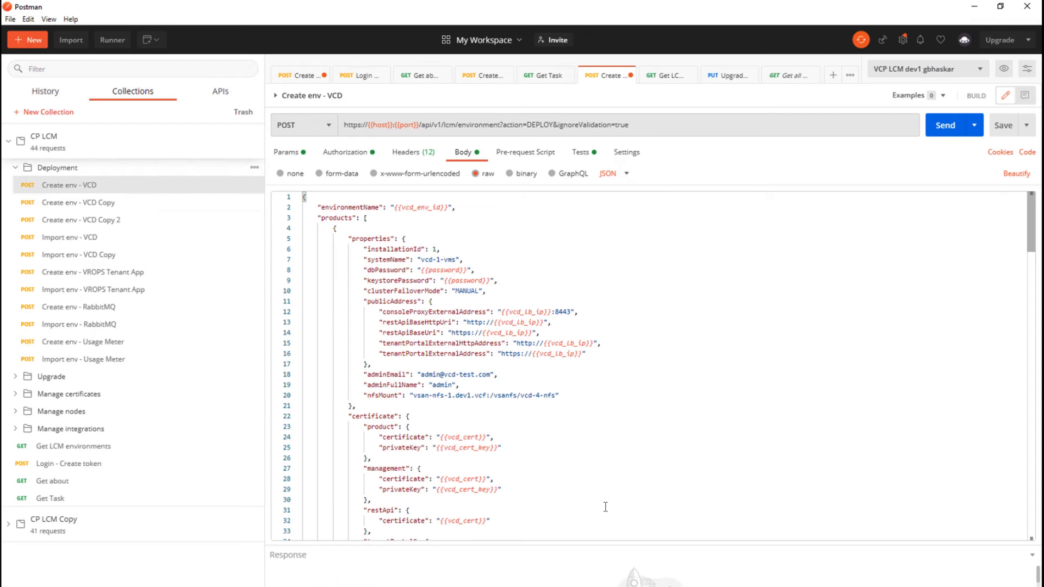
pyautogui.click(604, 507)
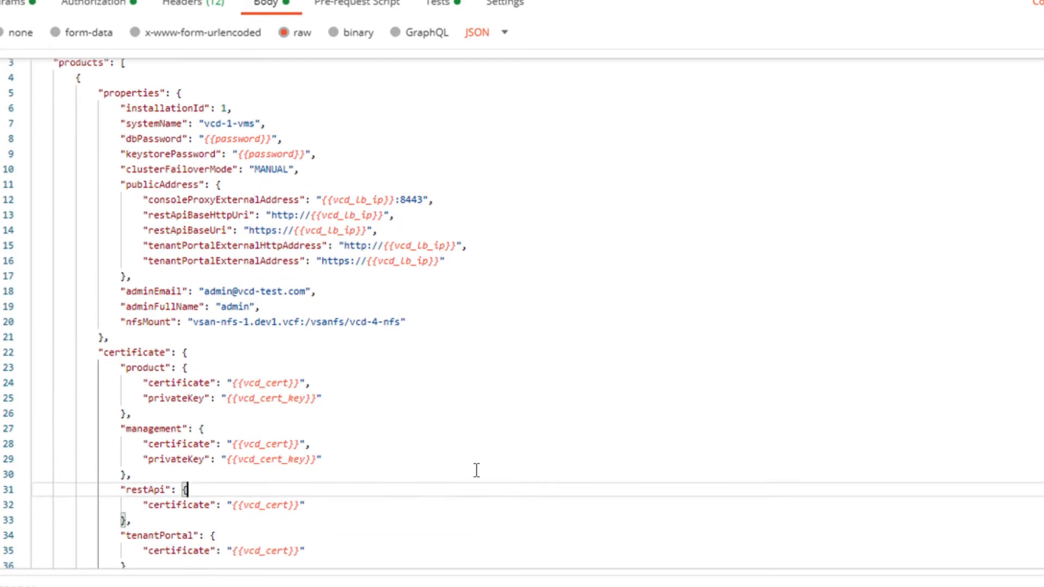
pyautogui.scroll(-1, 477, 470)
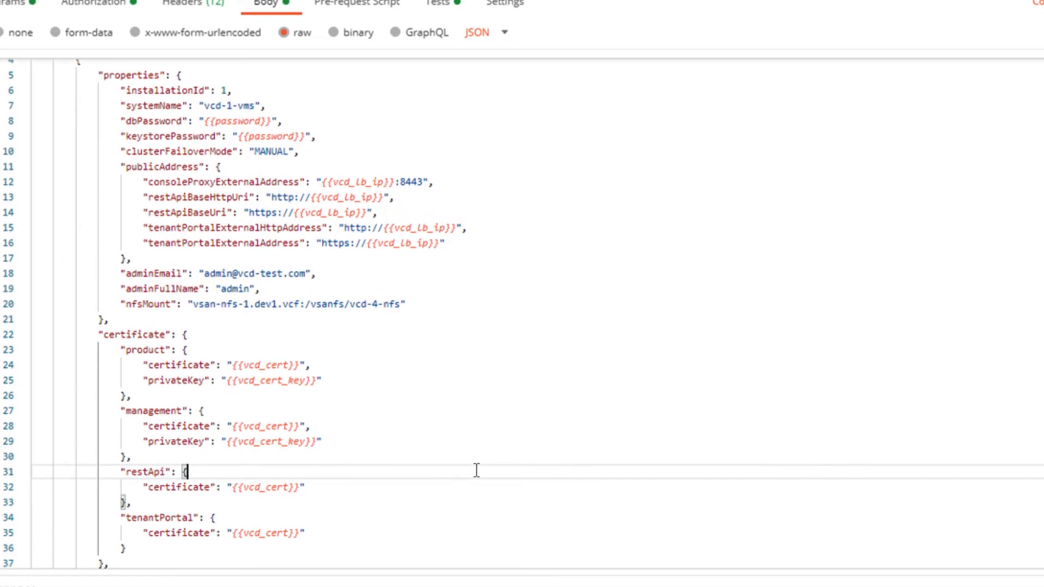
pyautogui.scroll(-2, 476, 470)
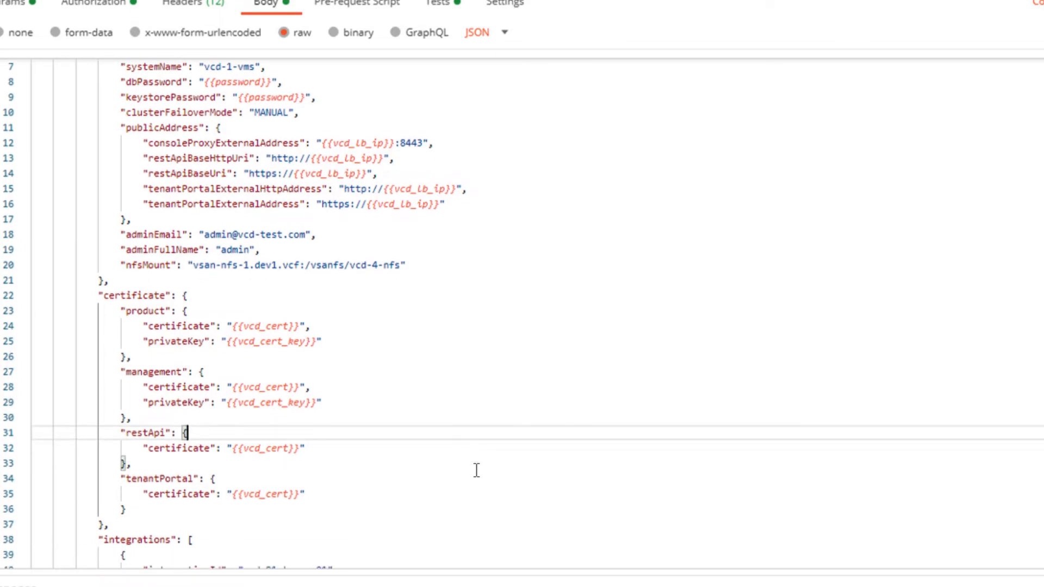
pyautogui.scroll(-1, 476, 471)
pyautogui.scroll(-1, 477, 470)
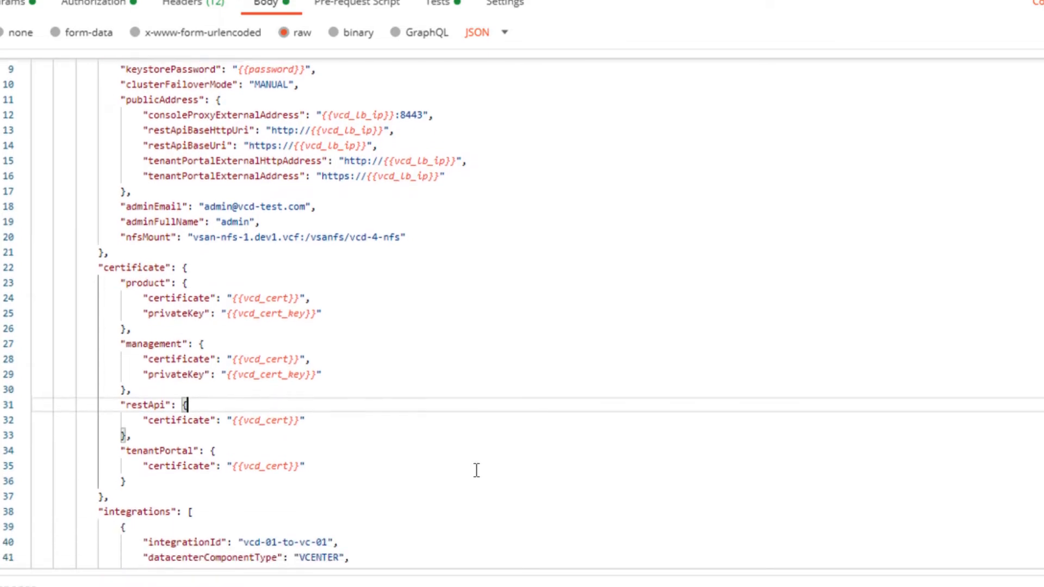
pyautogui.scroll(-1, 476, 470)
pyautogui.scroll(-3, 476, 470)
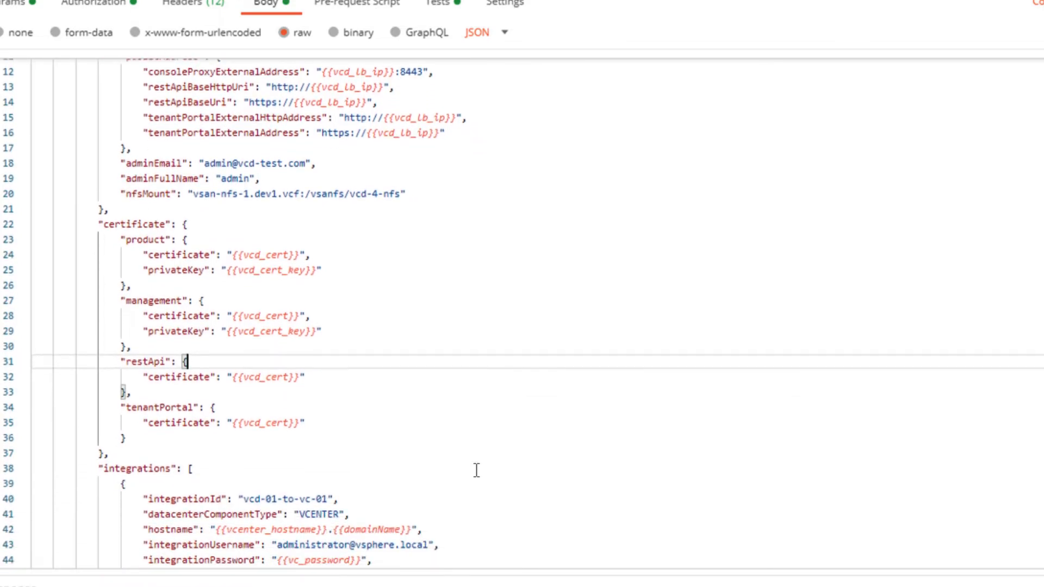
pyautogui.scroll(-4, 477, 470)
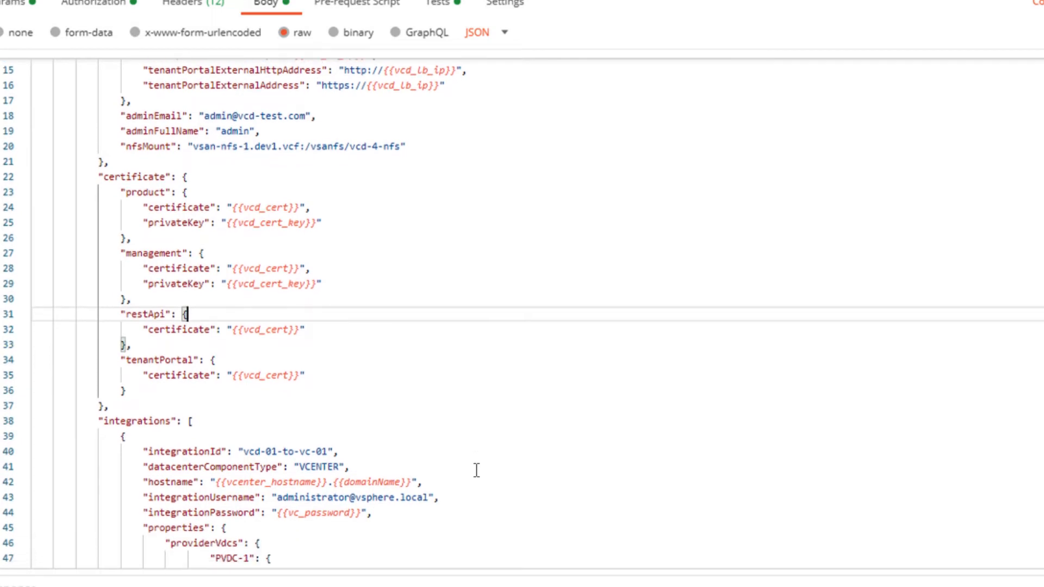
pyautogui.scroll(-1, 476, 470)
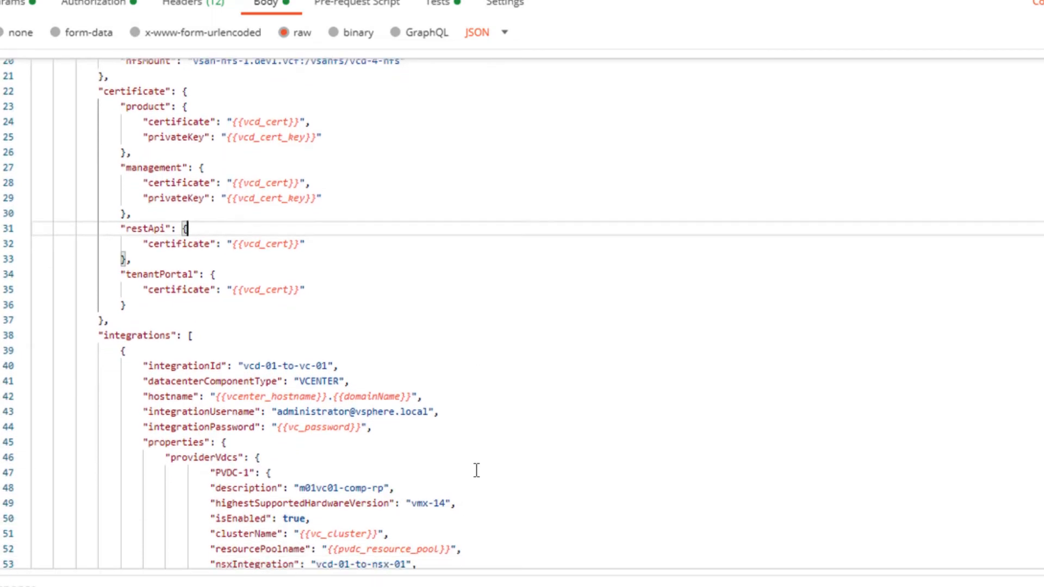
pyautogui.scroll(-3, 477, 470)
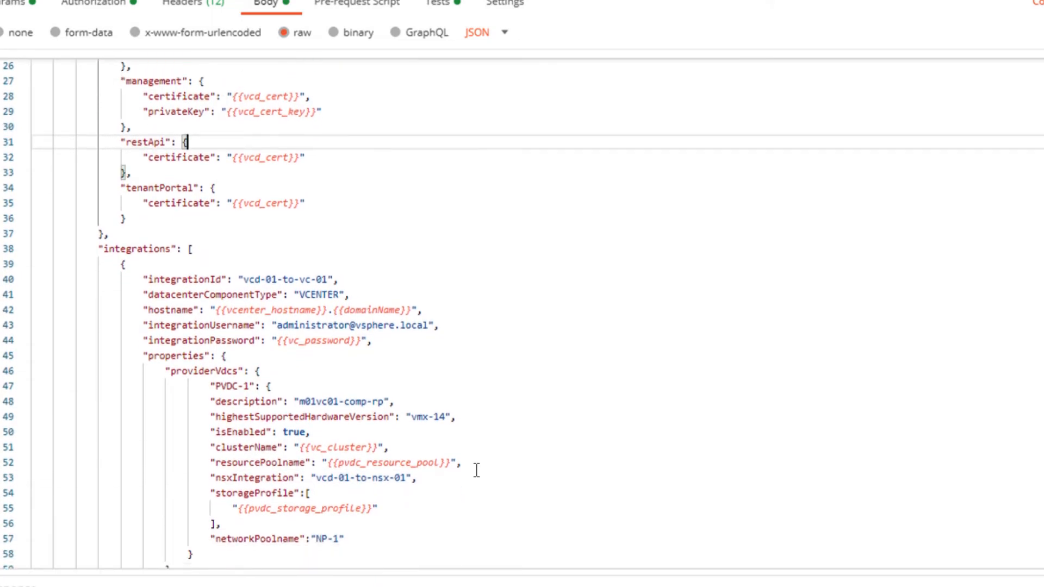
pyautogui.scroll(-2, 477, 470)
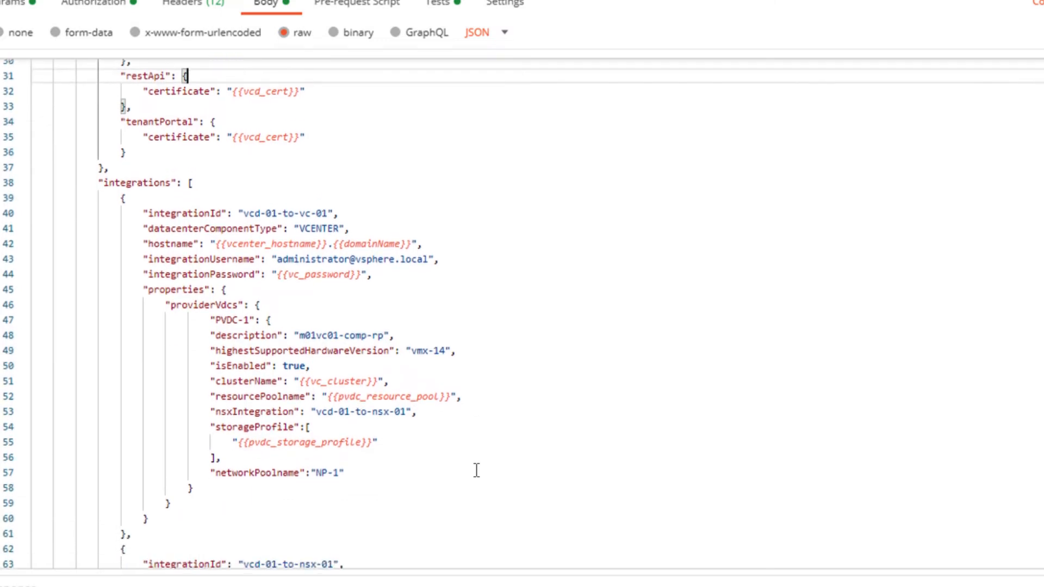
pyautogui.scroll(-1, 476, 470)
pyautogui.scroll(-2, 476, 471)
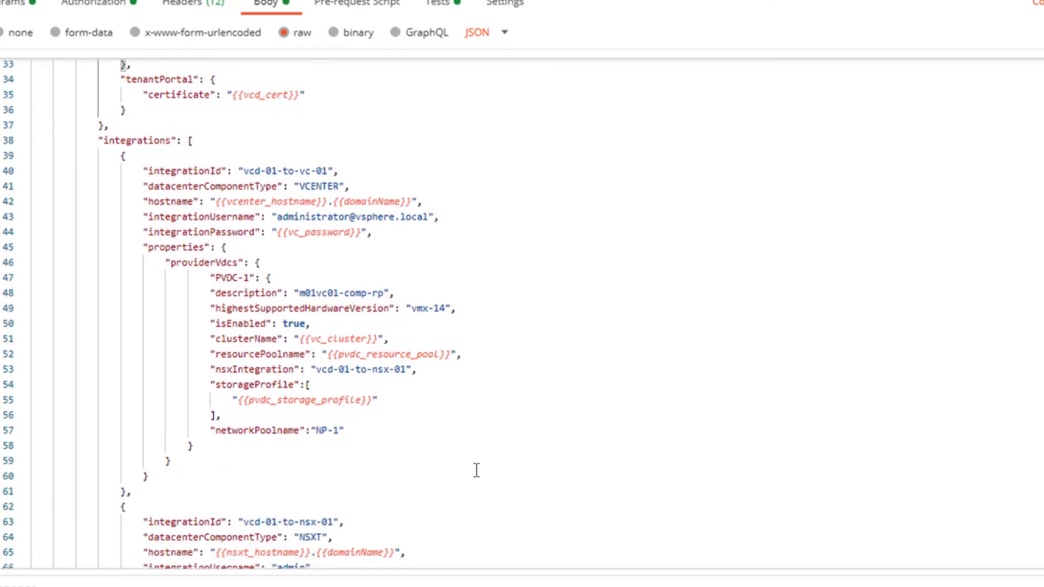
pyautogui.scroll(-3, 476, 470)
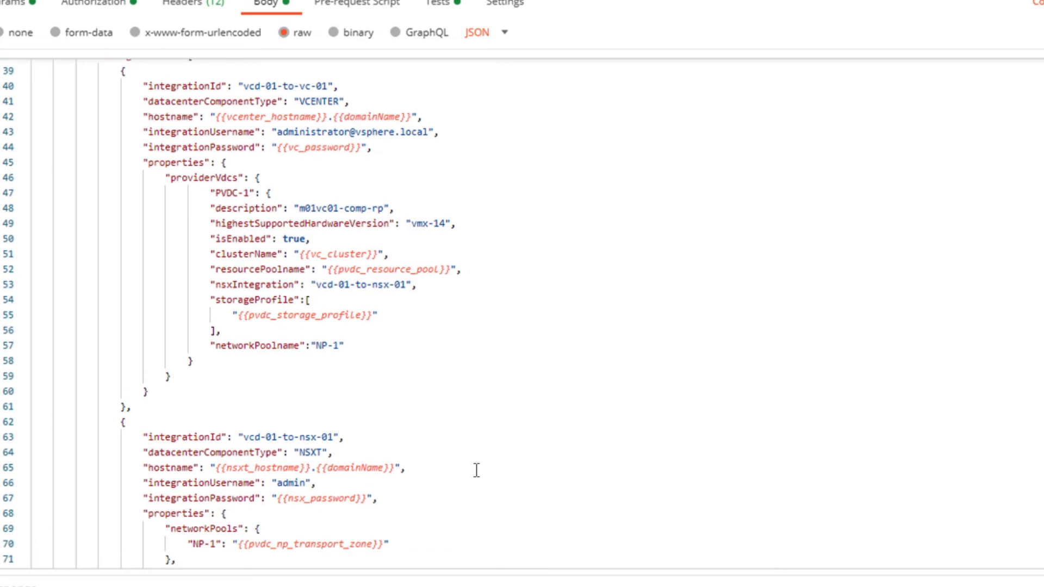
pyautogui.scroll(-4, 477, 470)
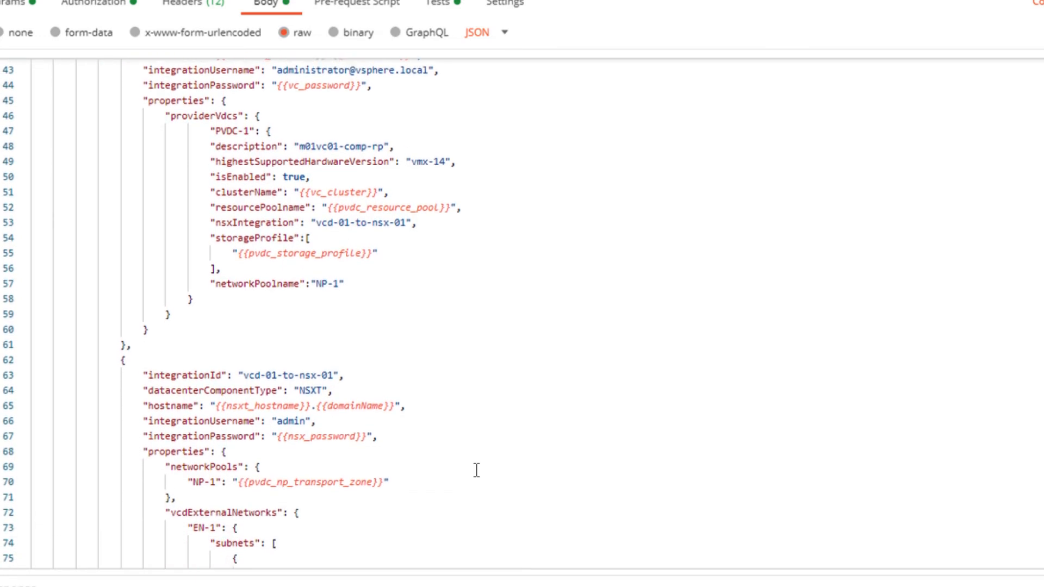
pyautogui.scroll(-6, 476, 470)
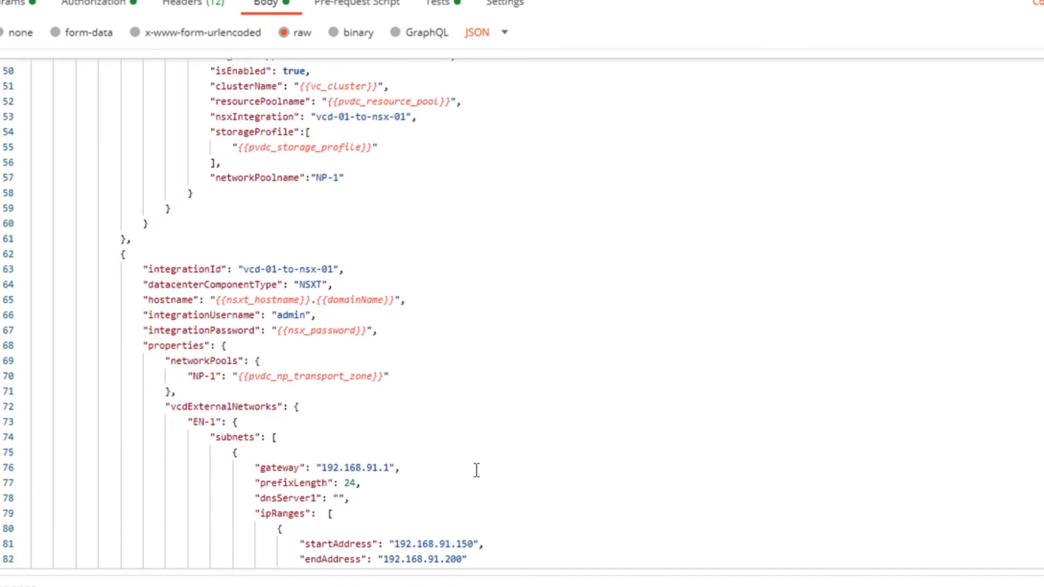
pyautogui.scroll(-3, 476, 470)
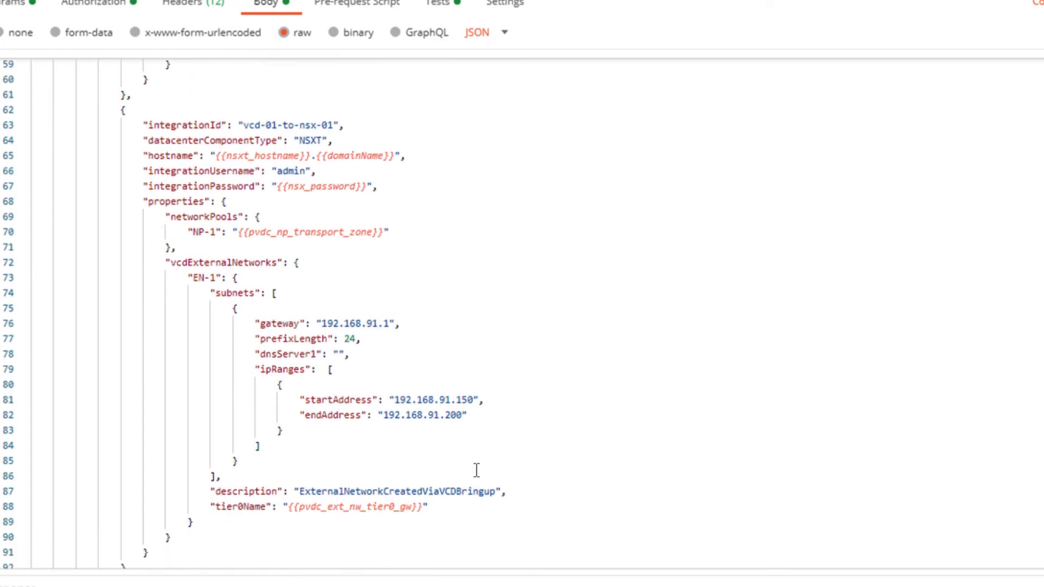
pyautogui.scroll(-12, 476, 470)
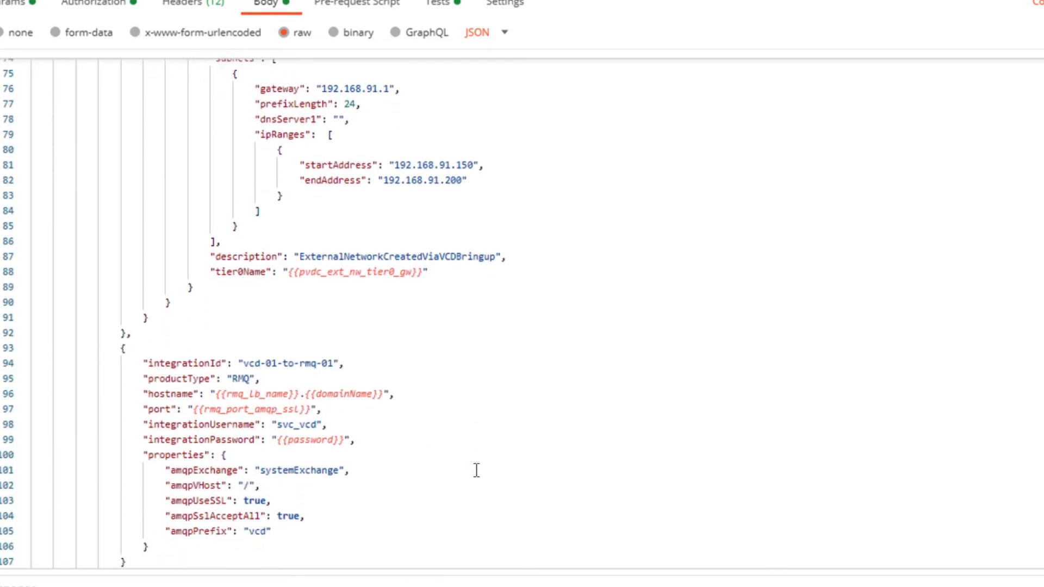
pyautogui.scroll(-1, 476, 470)
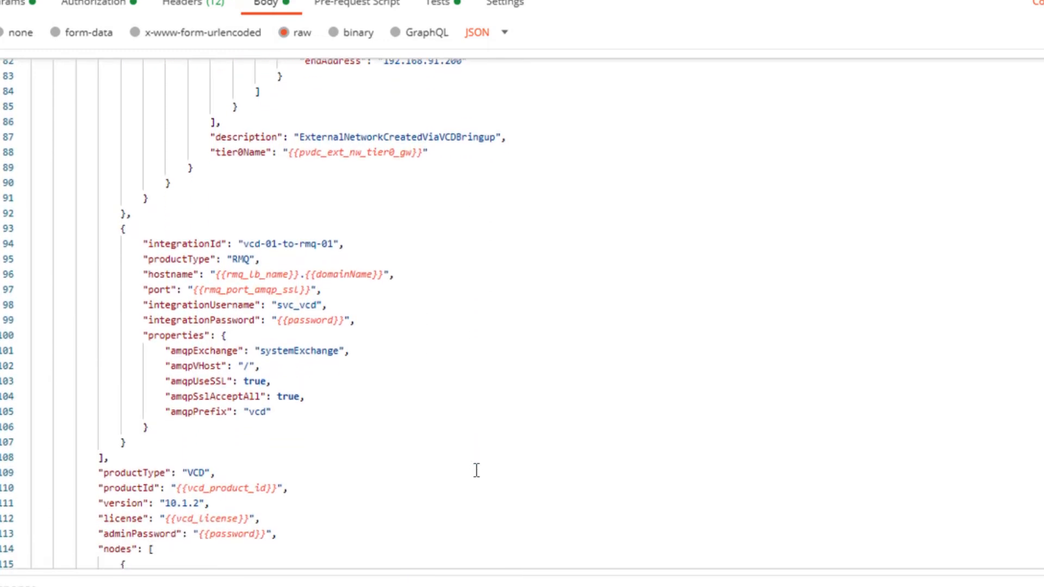
pyautogui.scroll(-5, 476, 470)
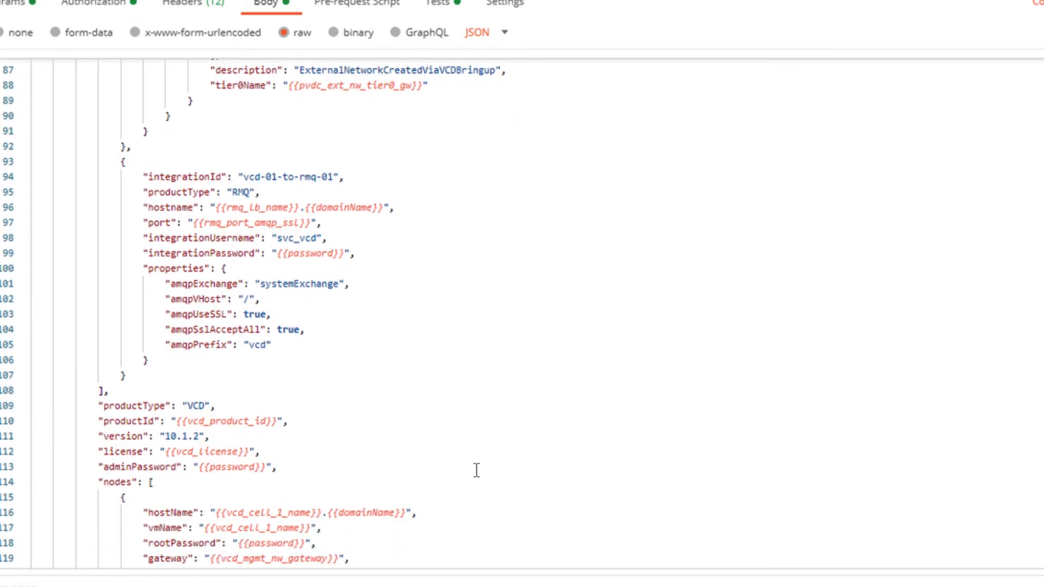
pyautogui.scroll(-4, 476, 470)
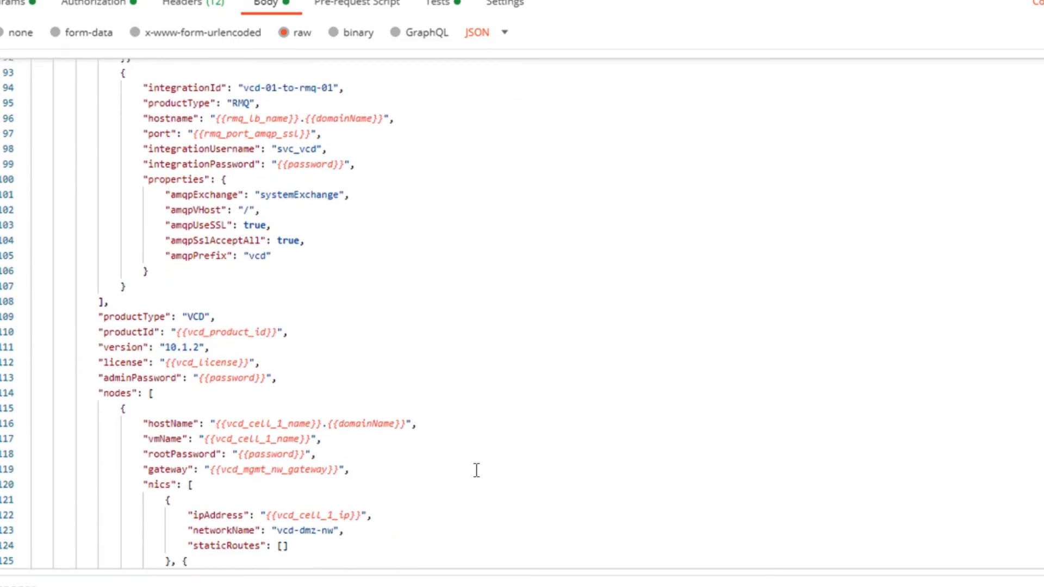
pyautogui.scroll(-8, 476, 470)
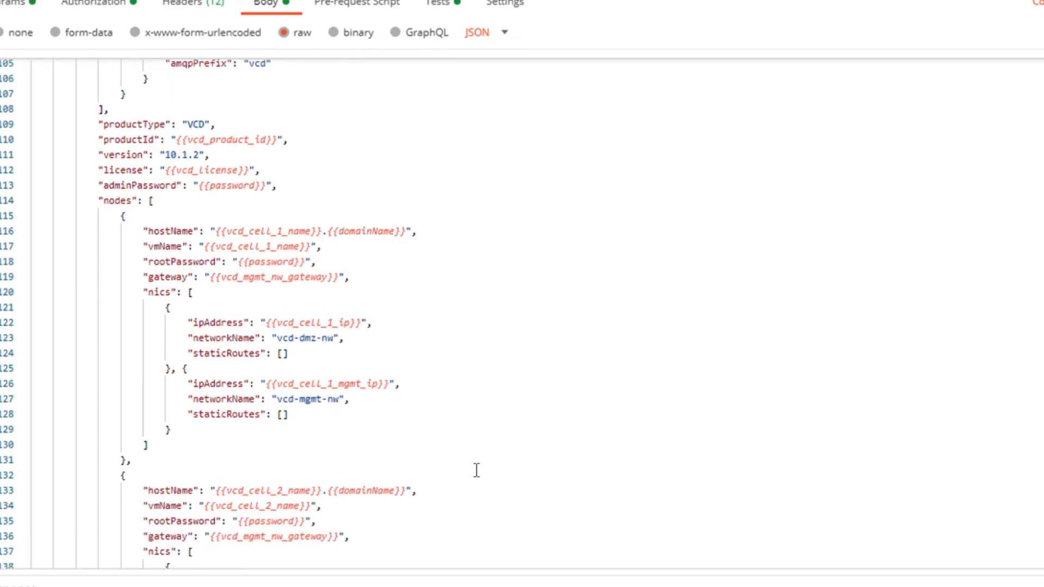
pyautogui.scroll(-2, 476, 470)
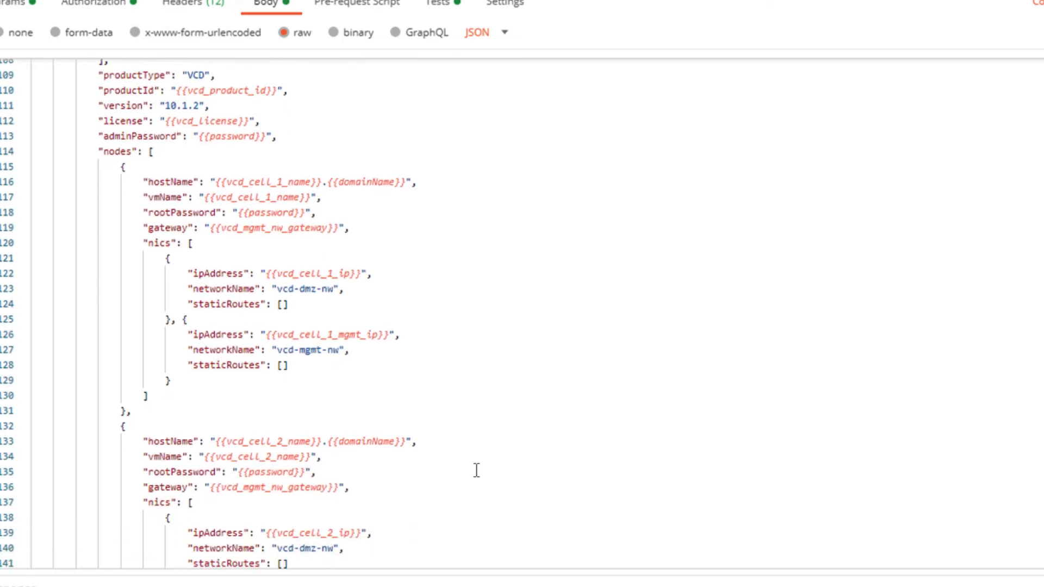
pyautogui.scroll(-4, 476, 470)
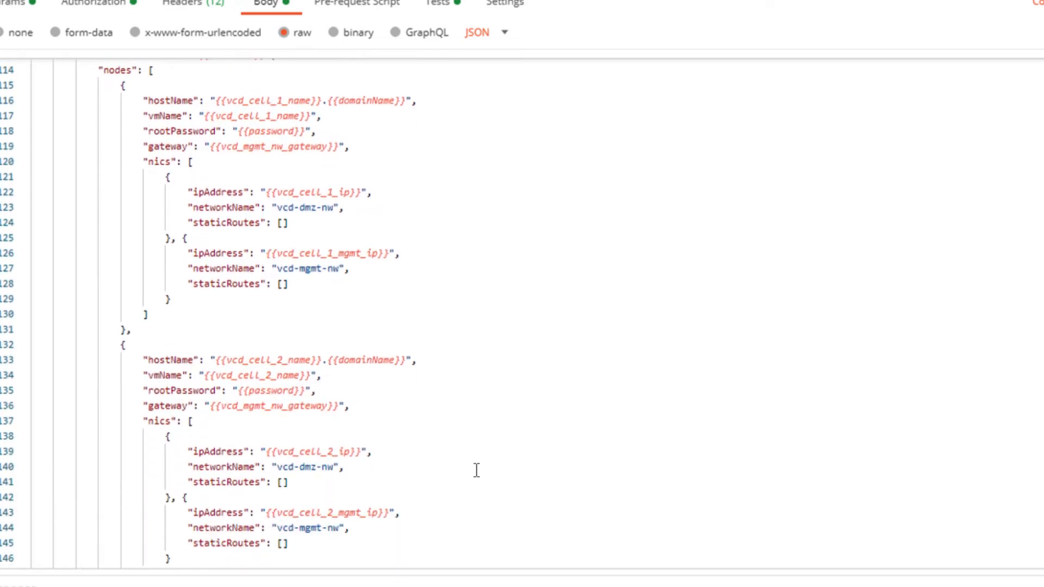
pyautogui.scroll(-5, 476, 470)
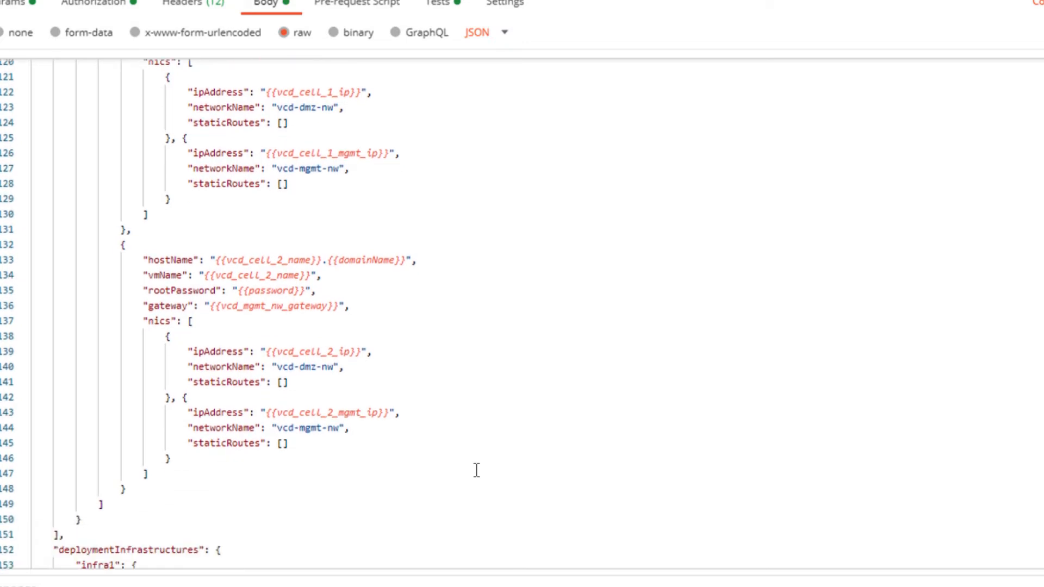
pyautogui.scroll(-5, 476, 470)
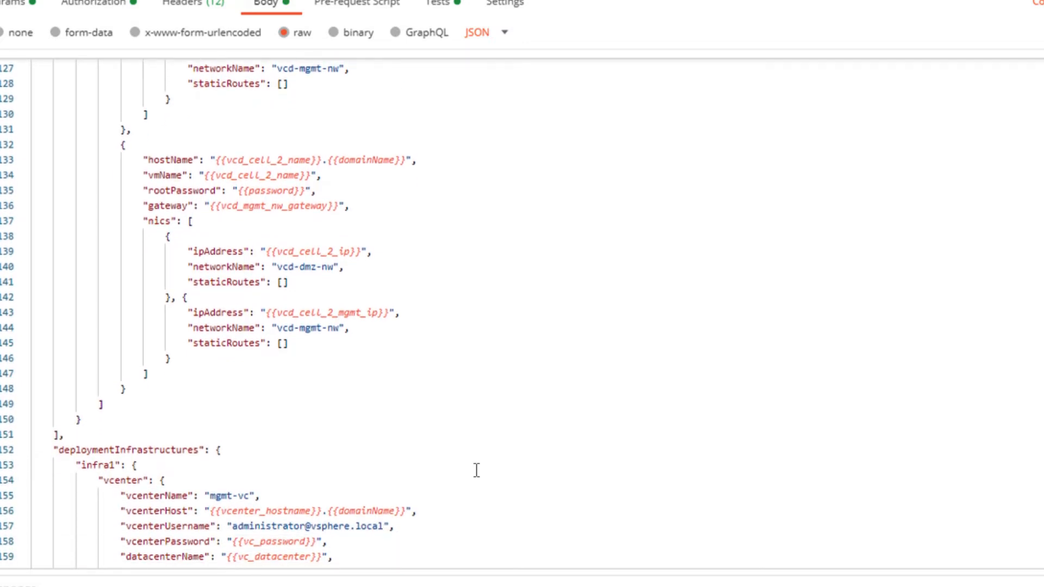
pyautogui.scroll(-1, 476, 470)
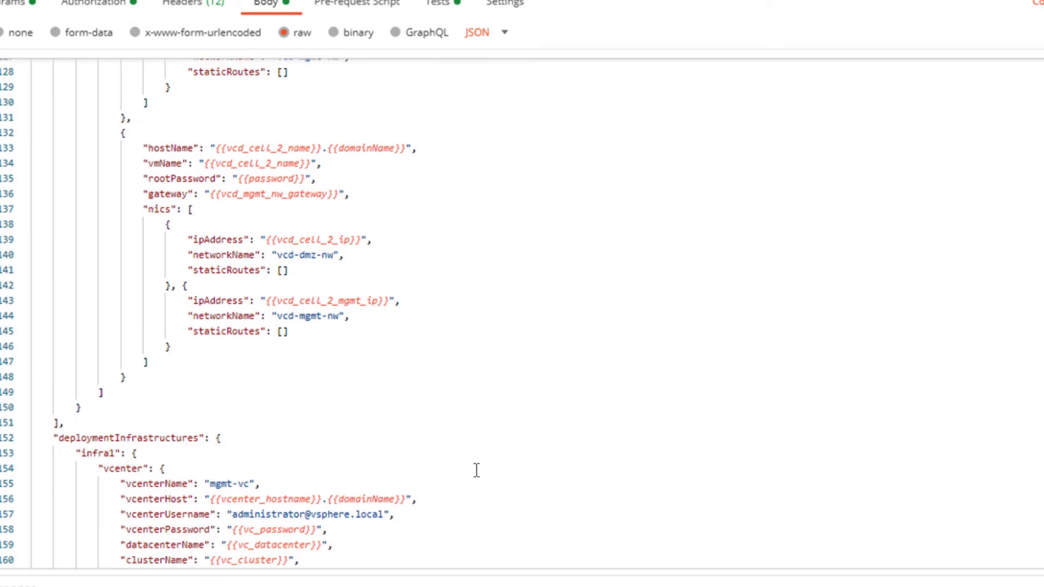
pyautogui.scroll(-6, 476, 470)
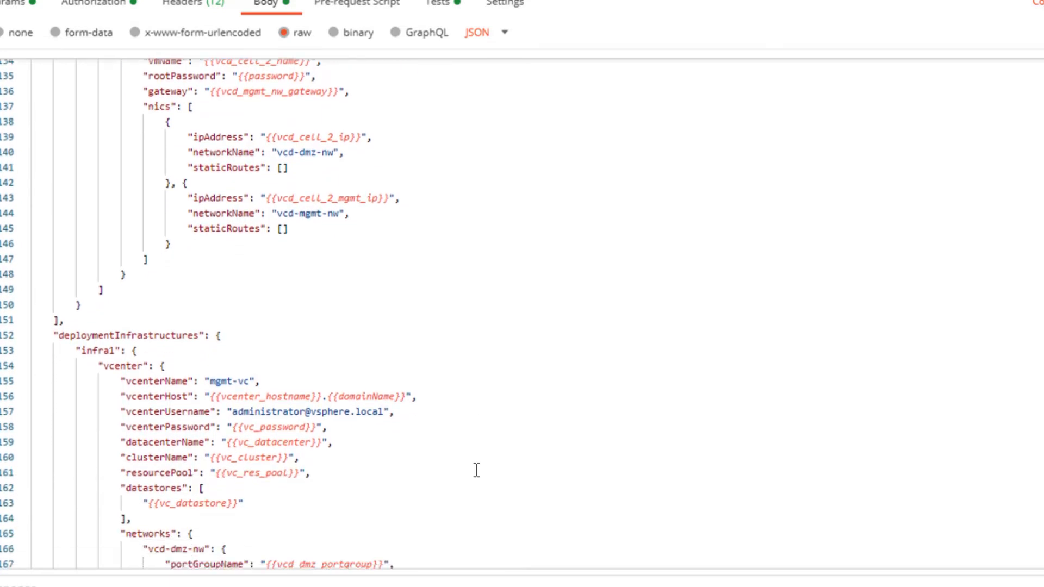
pyautogui.scroll(-7, 476, 470)
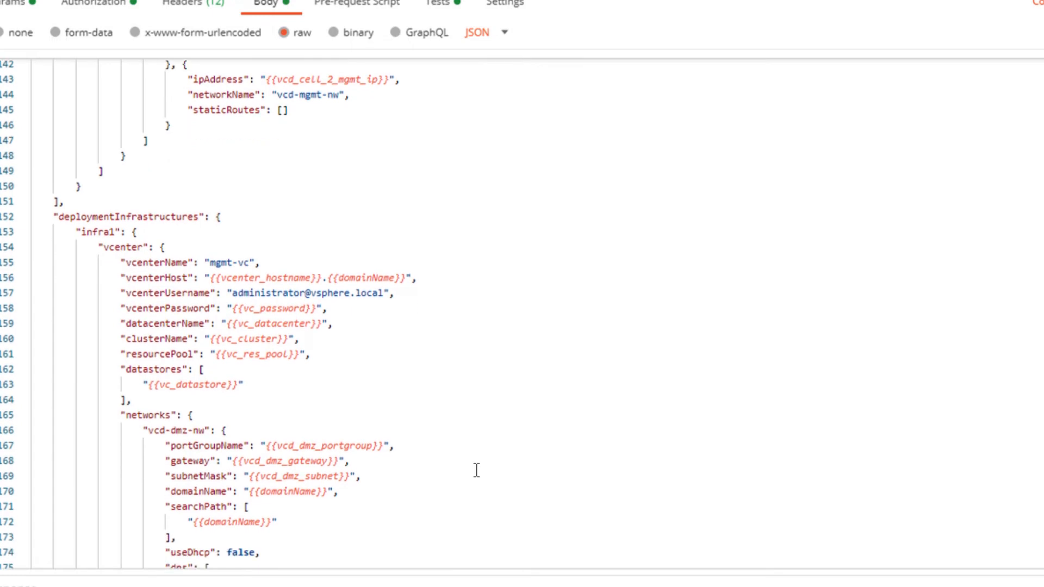
pyautogui.scroll(-4, 476, 470)
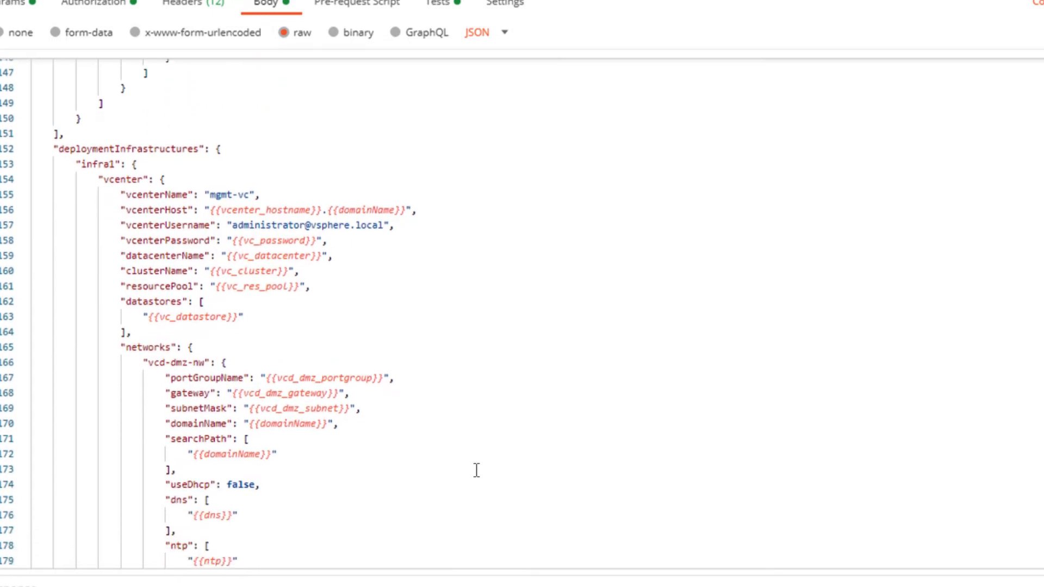
pyautogui.scroll(-1, 476, 470)
pyautogui.scroll(-1, 476, 470)
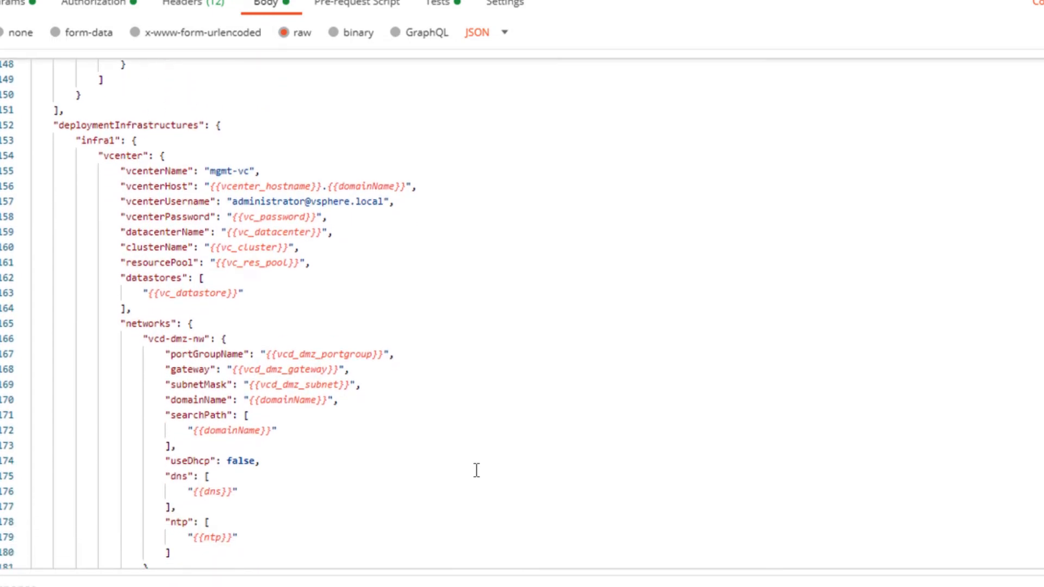
pyautogui.scroll(-1, 476, 470)
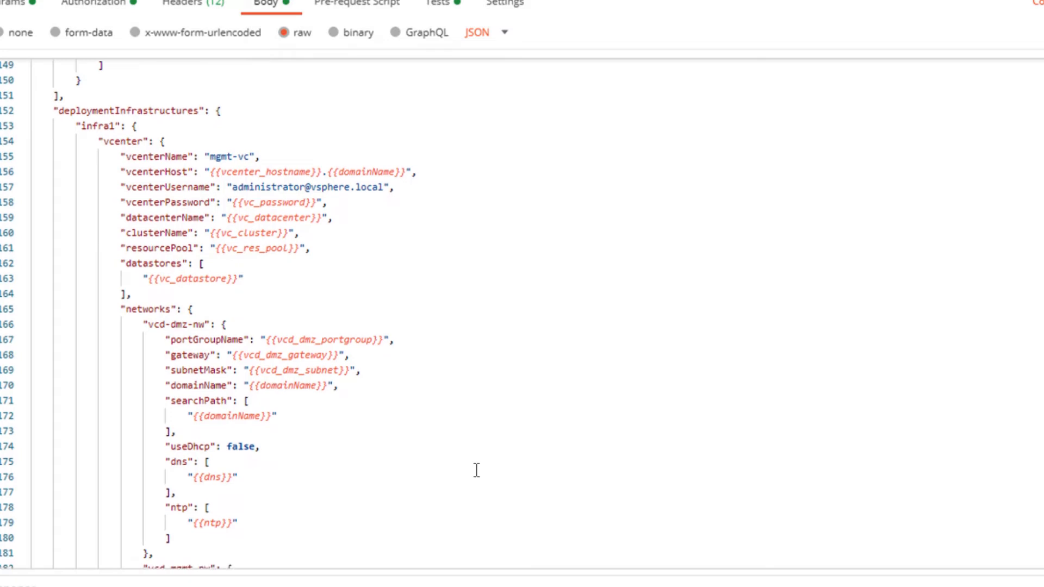
pyautogui.scroll(-1, 476, 470)
pyautogui.scroll(-4, 476, 470)
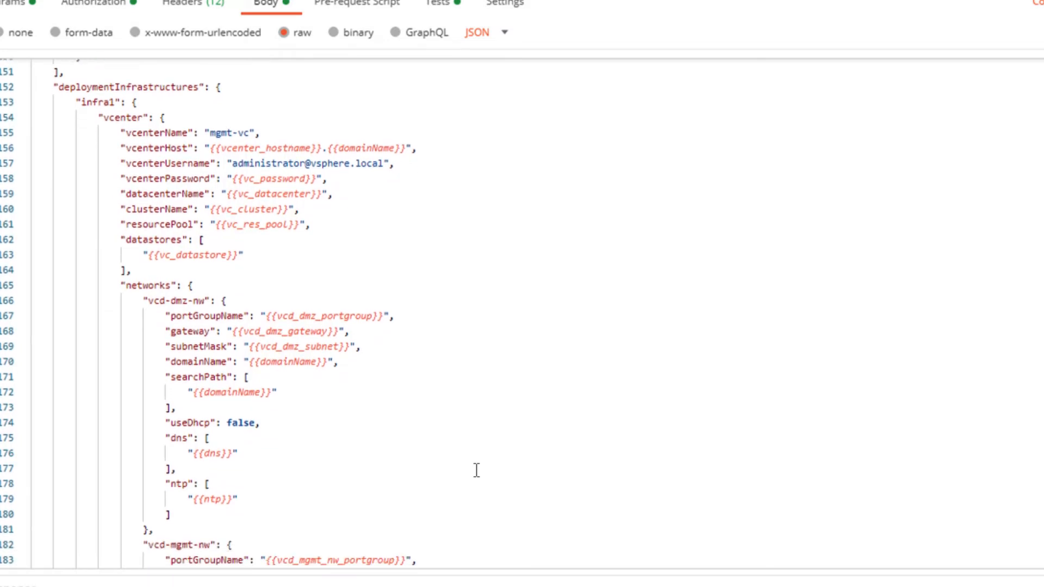
pyautogui.scroll(-2, 476, 470)
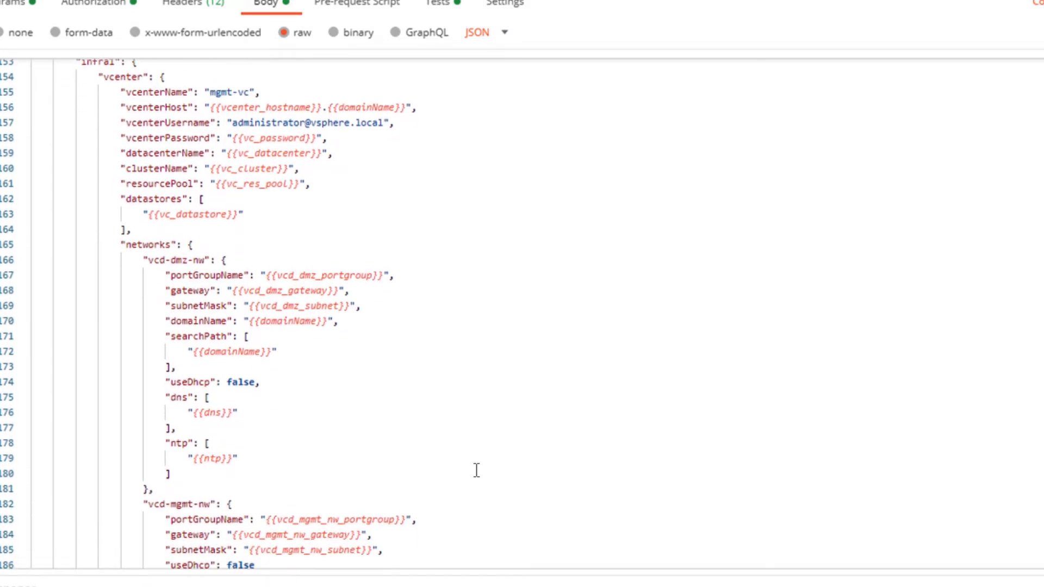
pyautogui.scroll(-4, 476, 470)
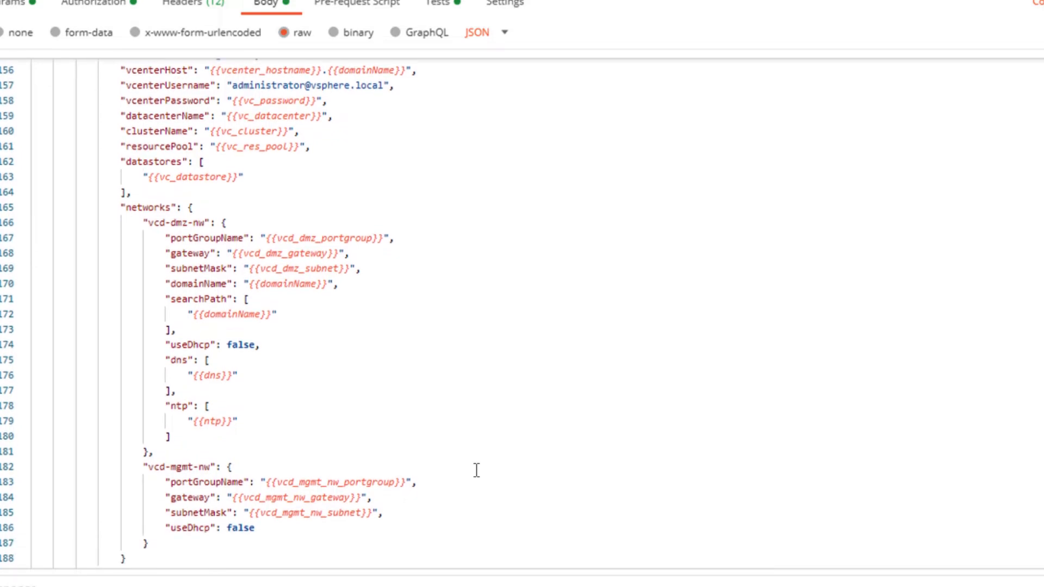
pyautogui.scroll(-1, 476, 470)
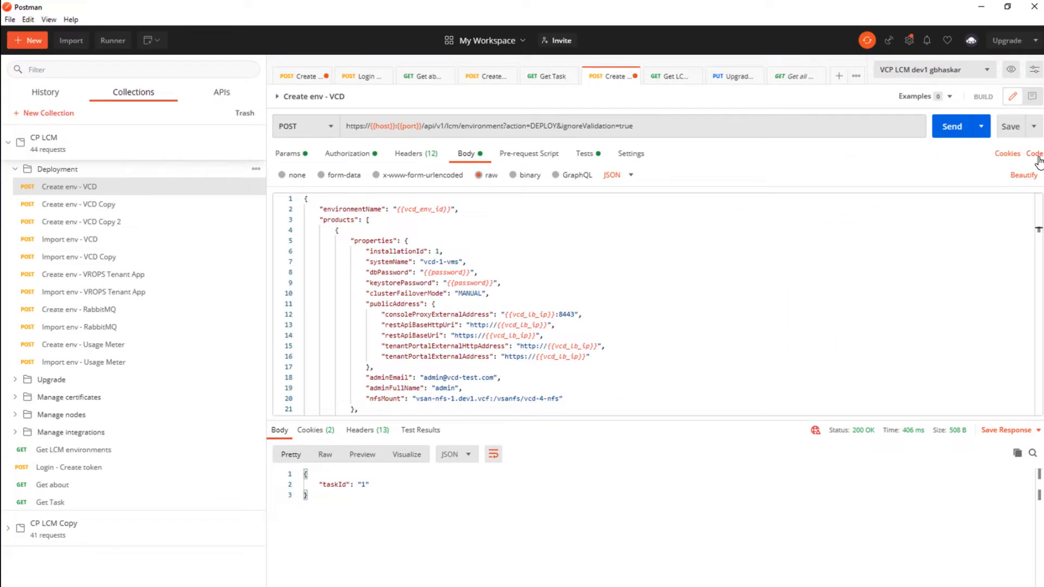
# Generate the cURL snippet for Create env - VCD and scroll through its code
pyautogui.click(1036, 156)
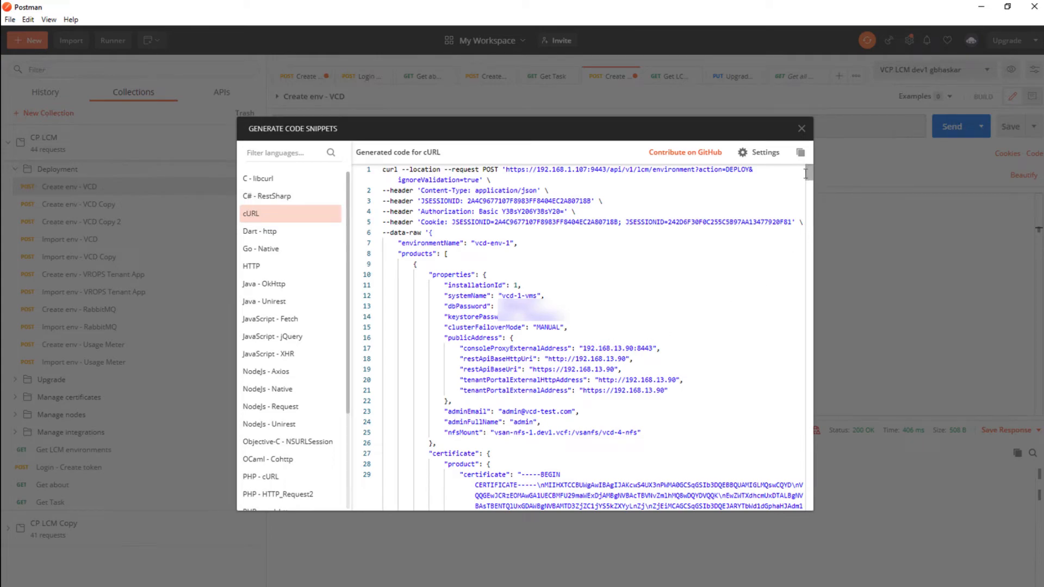
pyautogui.moveTo(808, 173); pyautogui.dragTo(807, 430)
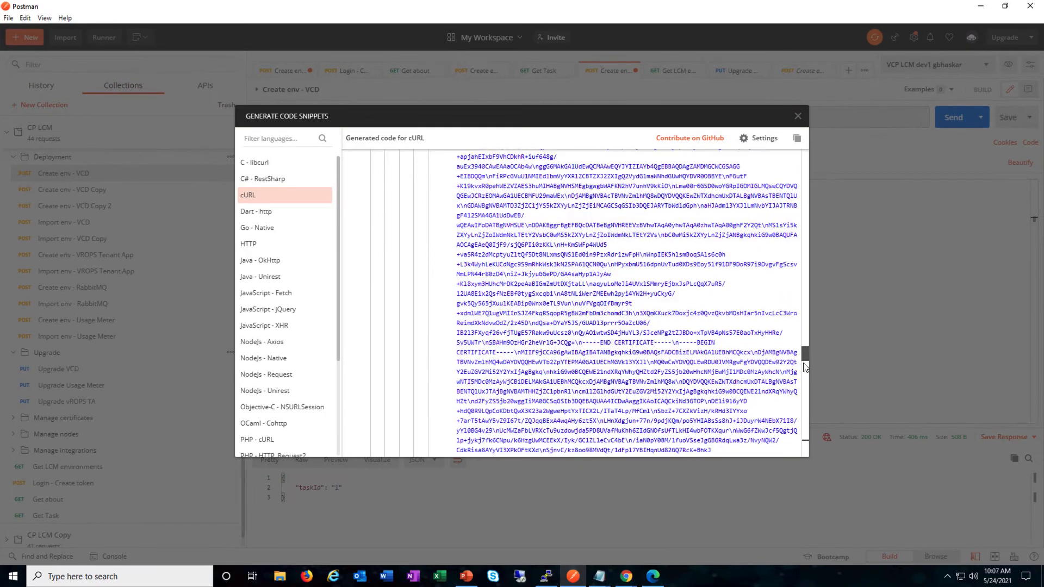
pyautogui.moveTo(805, 380); pyautogui.dragTo(807, 423)
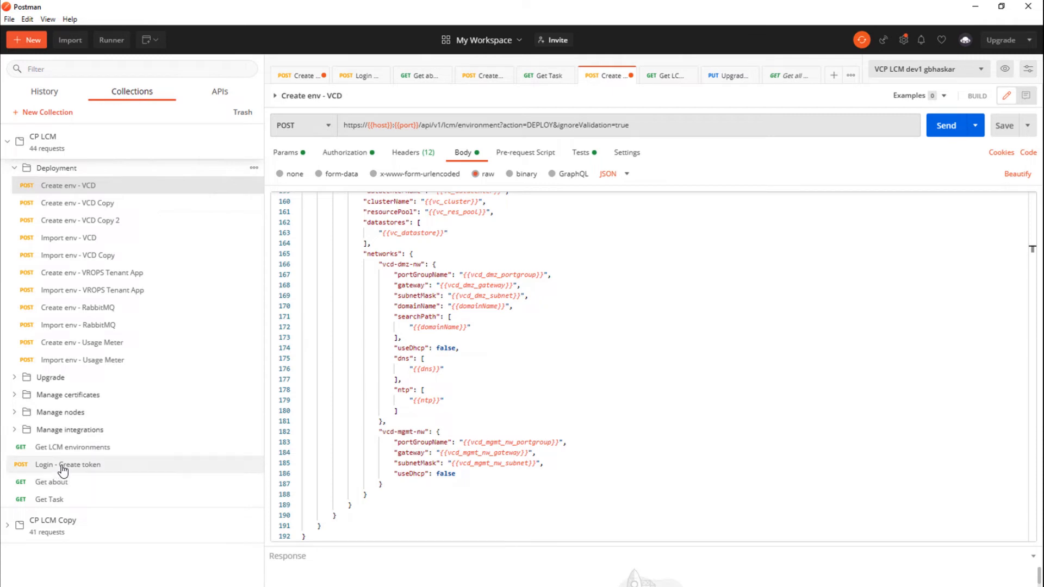
# Resend Login - Create token and enlarge the response to show the new session id
pyautogui.click(235, 469)
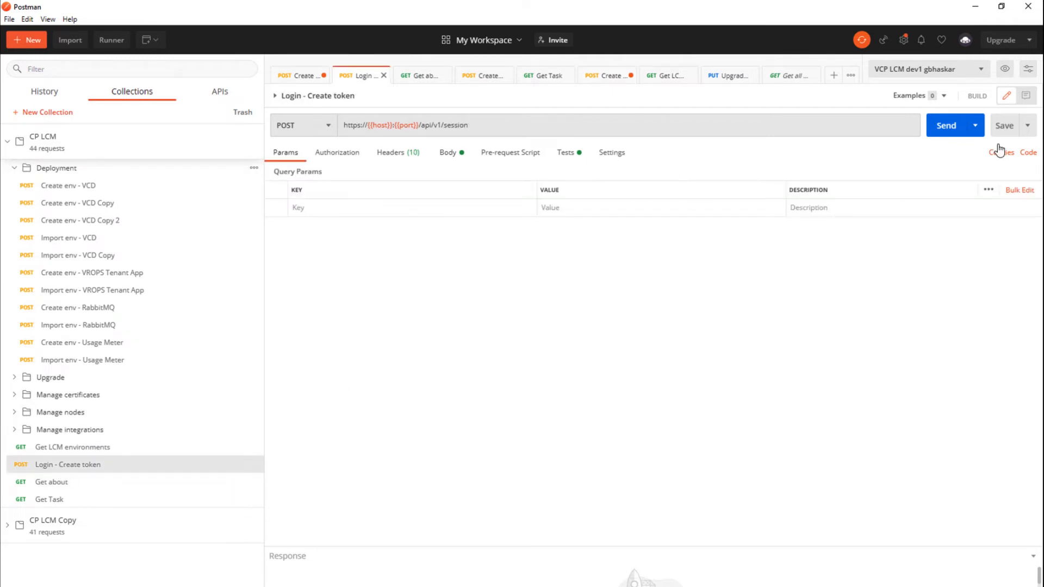
pyautogui.click(937, 127)
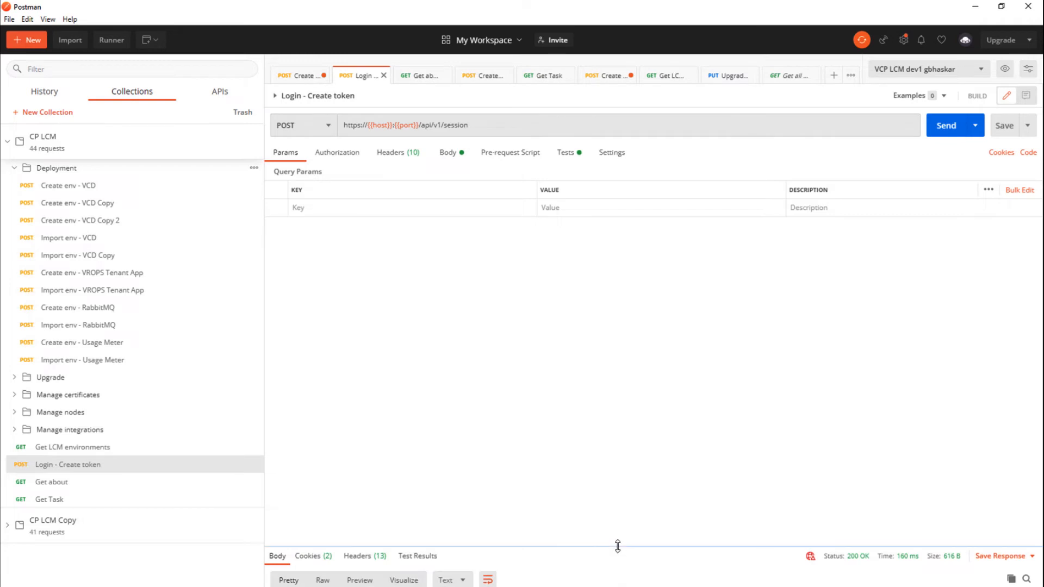
pyautogui.moveTo(617, 546); pyautogui.dragTo(604, 391)
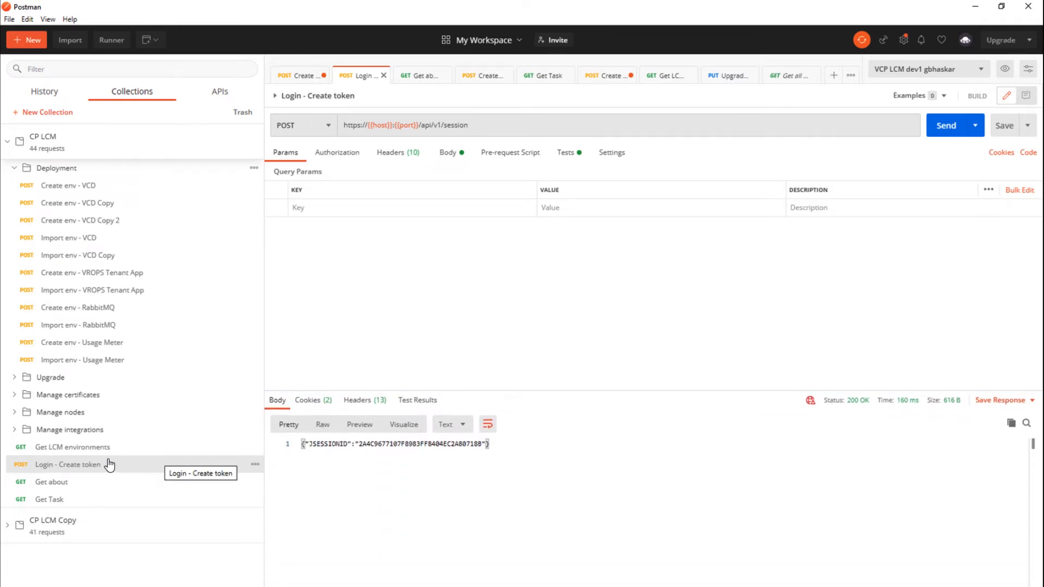
# Show the headers of the Create env - VCD request
pyautogui.click(86, 191)
pyautogui.click(404, 158)
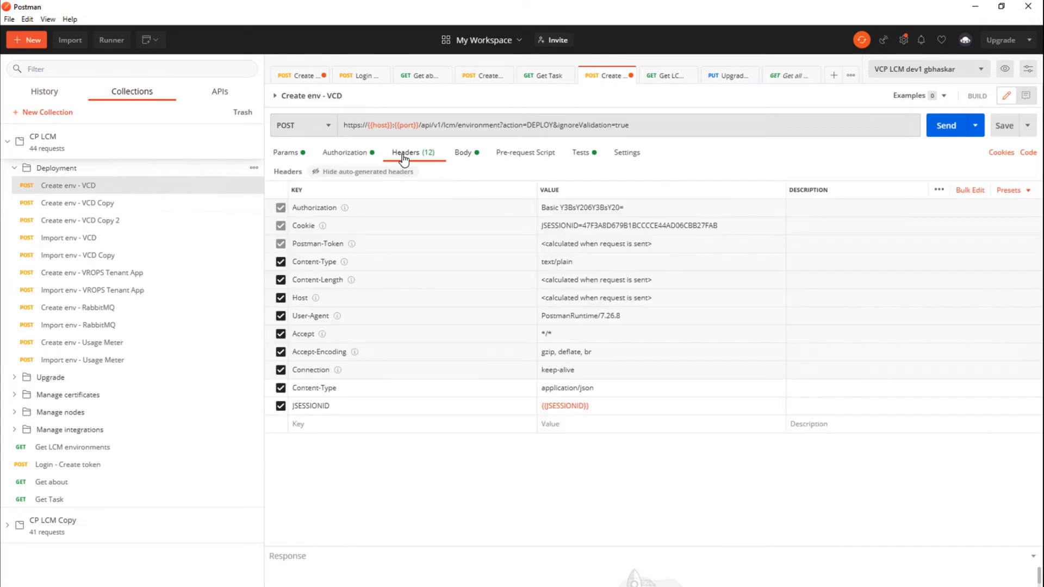
pyautogui.moveTo(552, 408)
# Send the Create env - VCD deployment request, returning taskId 1, and open Get Task
pyautogui.click(463, 153)
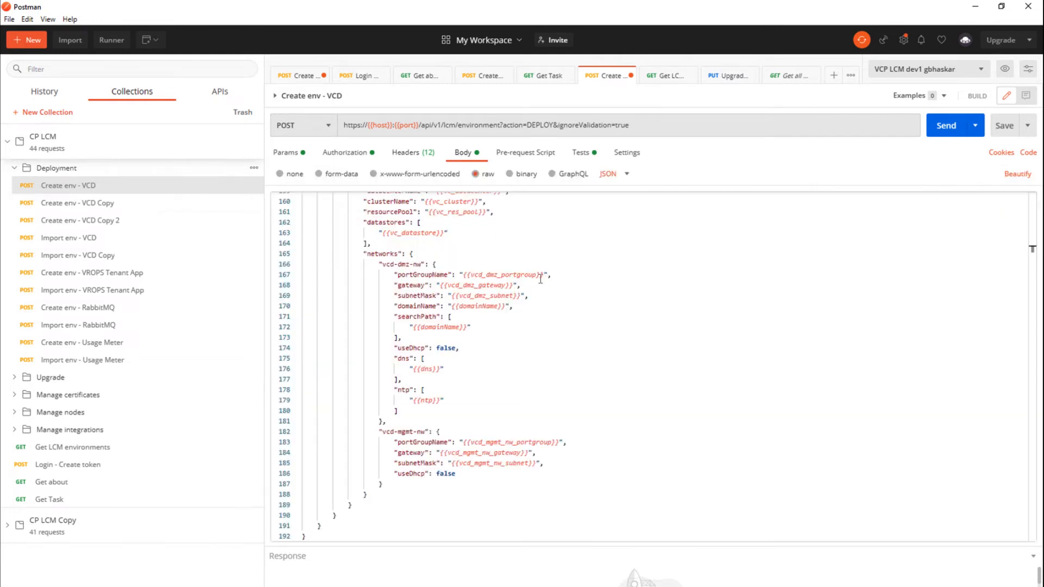
pyautogui.scroll(15, 550, 286)
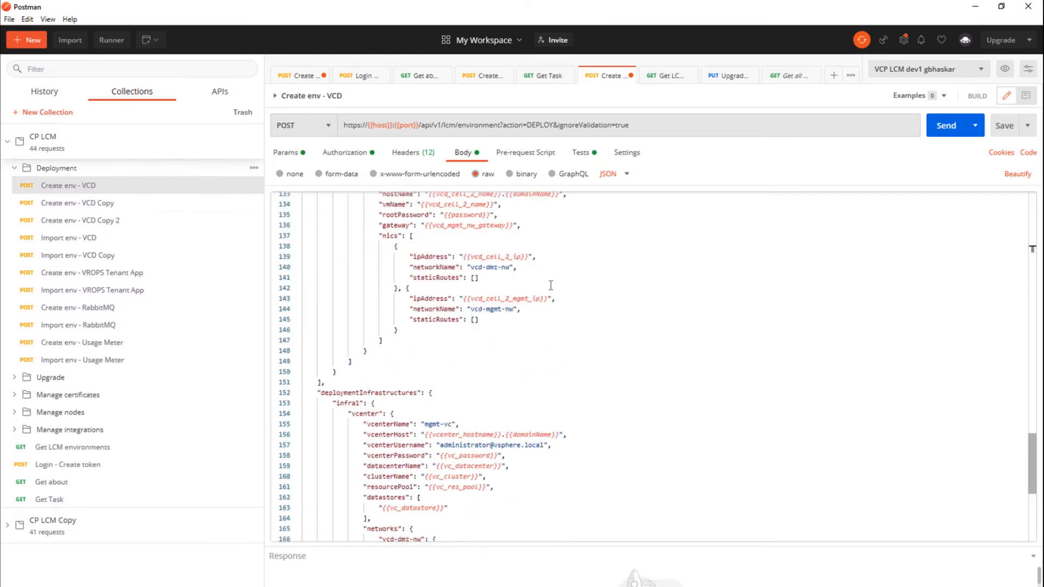
pyautogui.scroll(15, 551, 285)
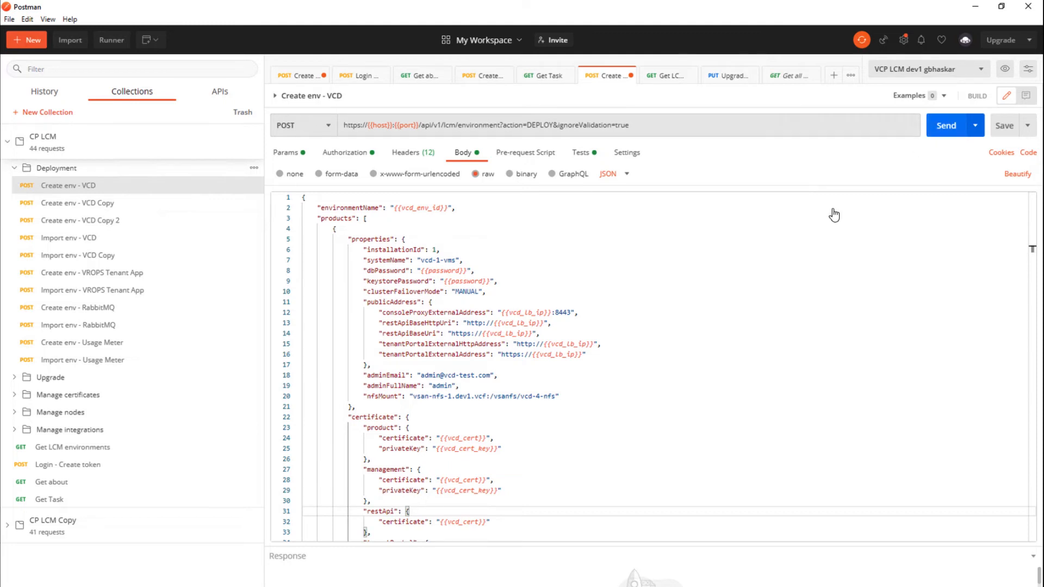
pyautogui.hotkey('ctrl', 'Return')
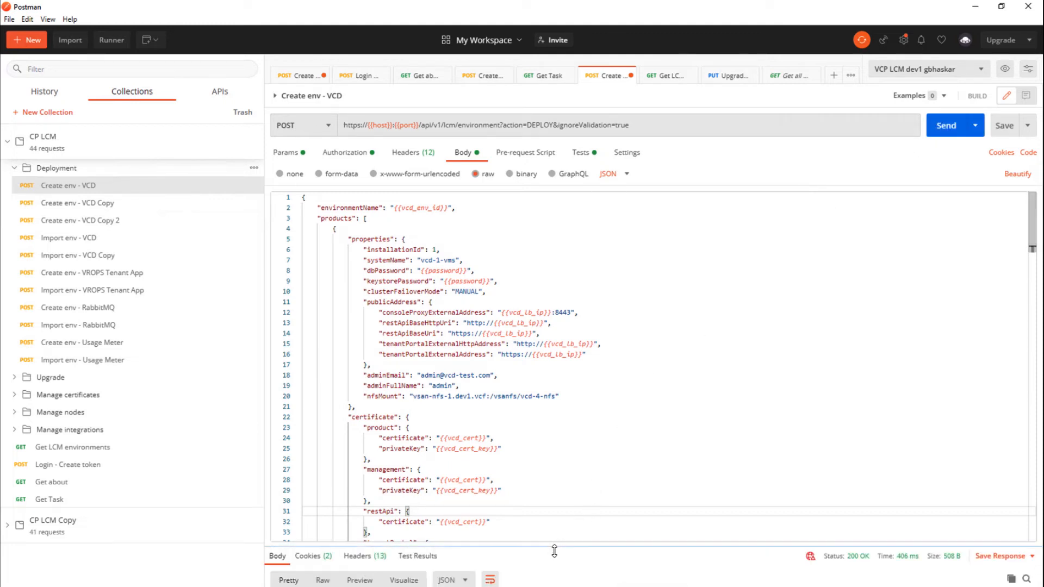
pyautogui.moveTo(556, 526); pyautogui.dragTo(554, 416)
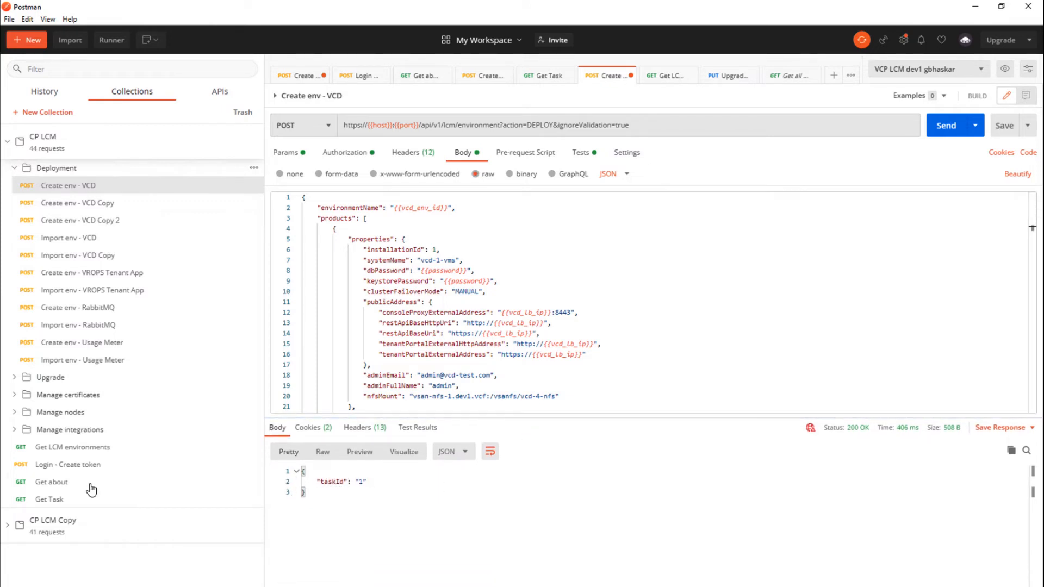
pyautogui.click(51, 500)
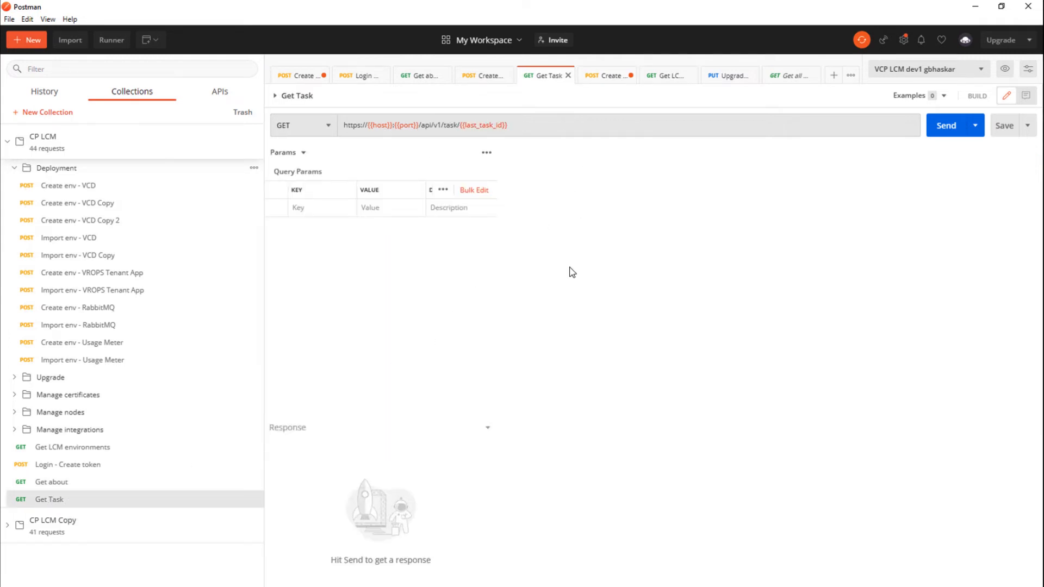
# Send Get Task twice and scroll through the deployment step statuses
pyautogui.click(937, 129)
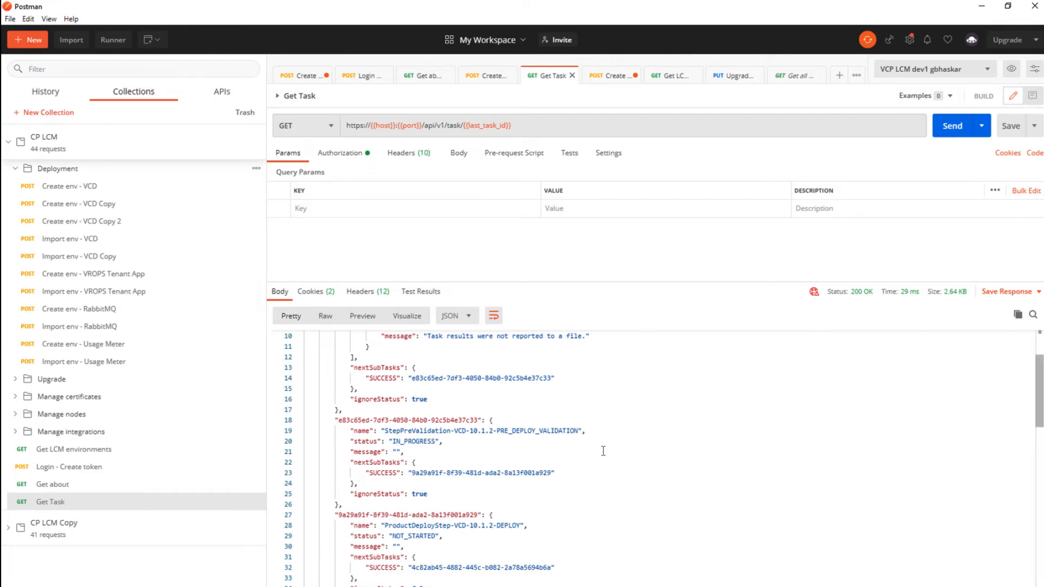
pyautogui.scroll(-2, 602, 450)
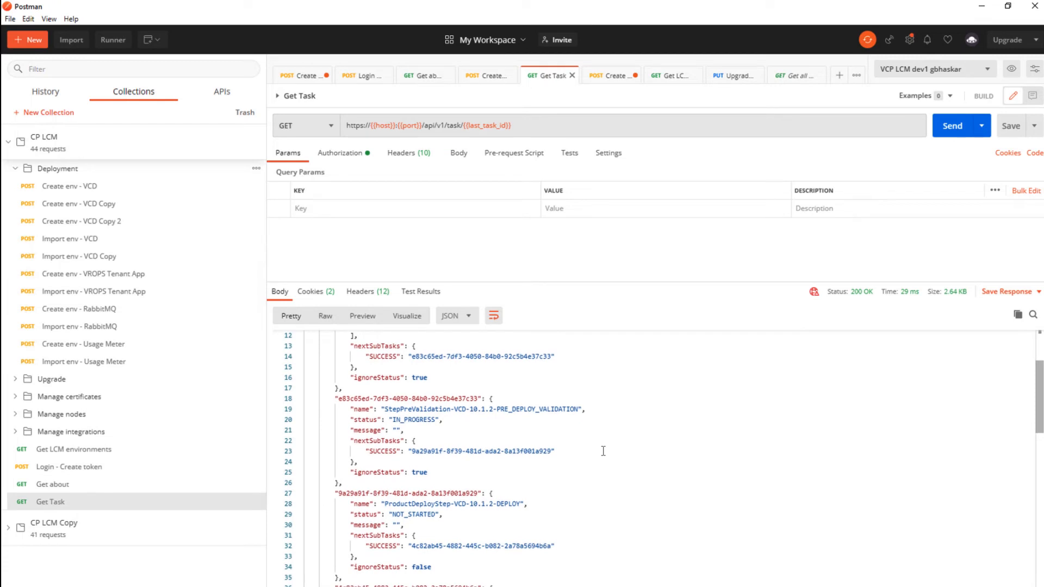
pyautogui.scroll(-4, 603, 451)
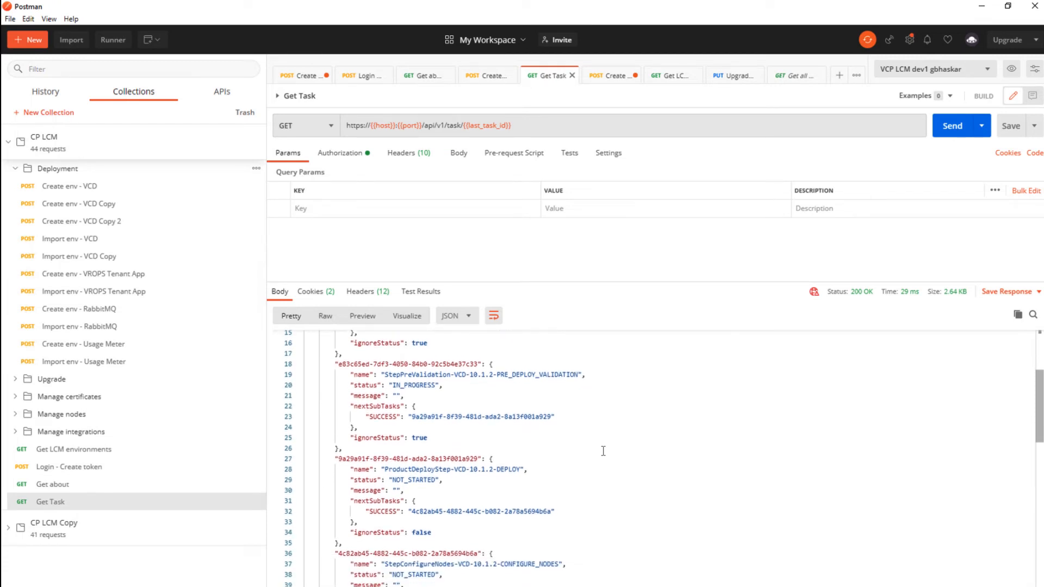
pyautogui.scroll(-6, 603, 451)
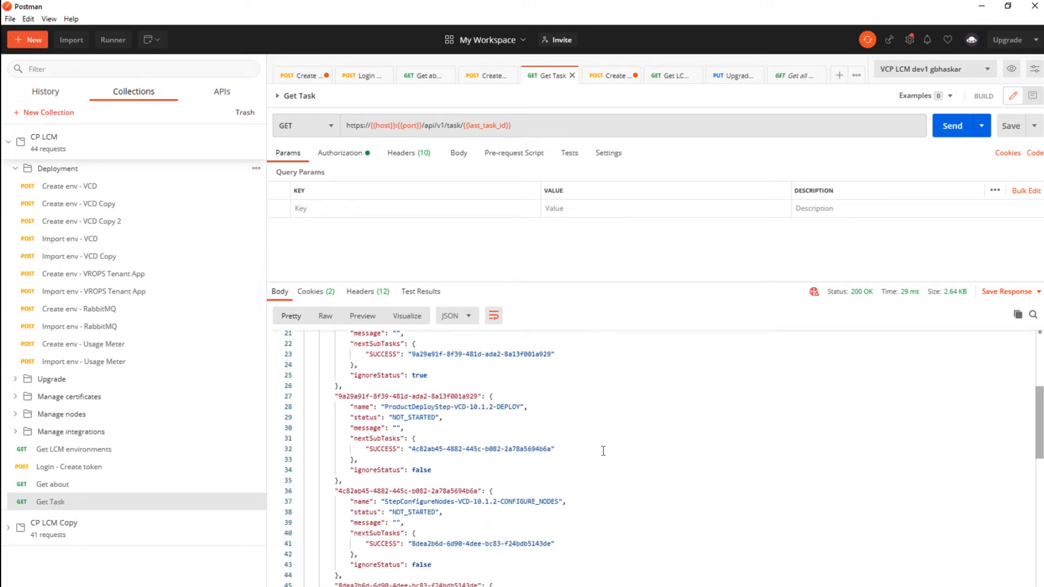
pyautogui.click(950, 134)
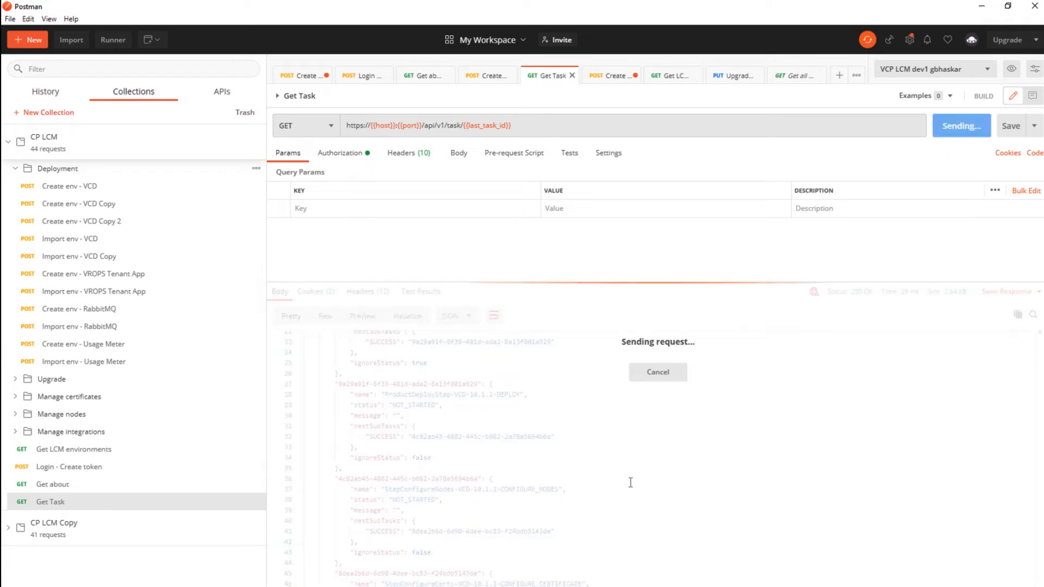
pyautogui.scroll(-2, 630, 483)
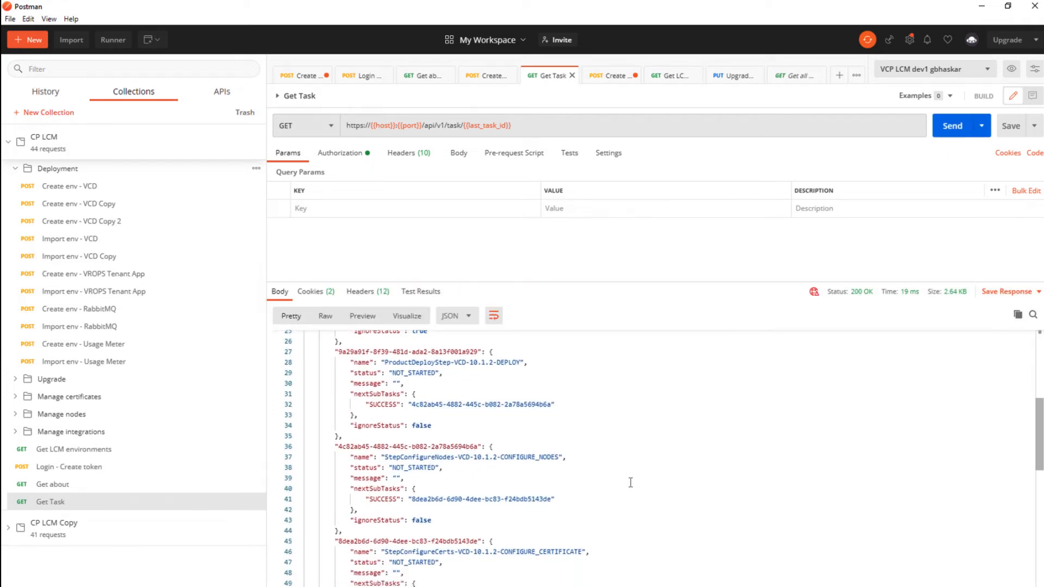
pyautogui.scroll(-3, 630, 482)
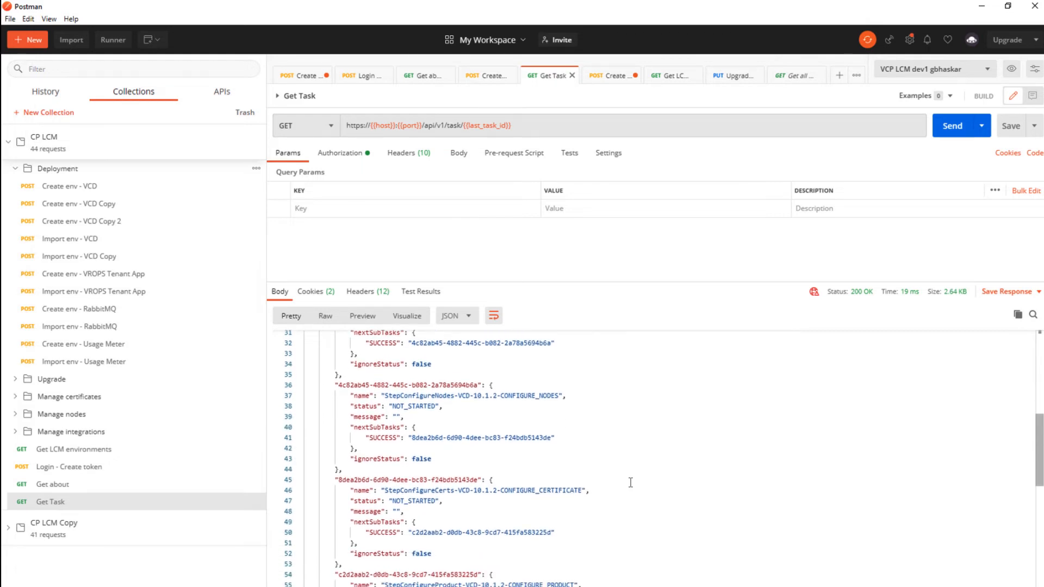
pyautogui.scroll(-3, 630, 482)
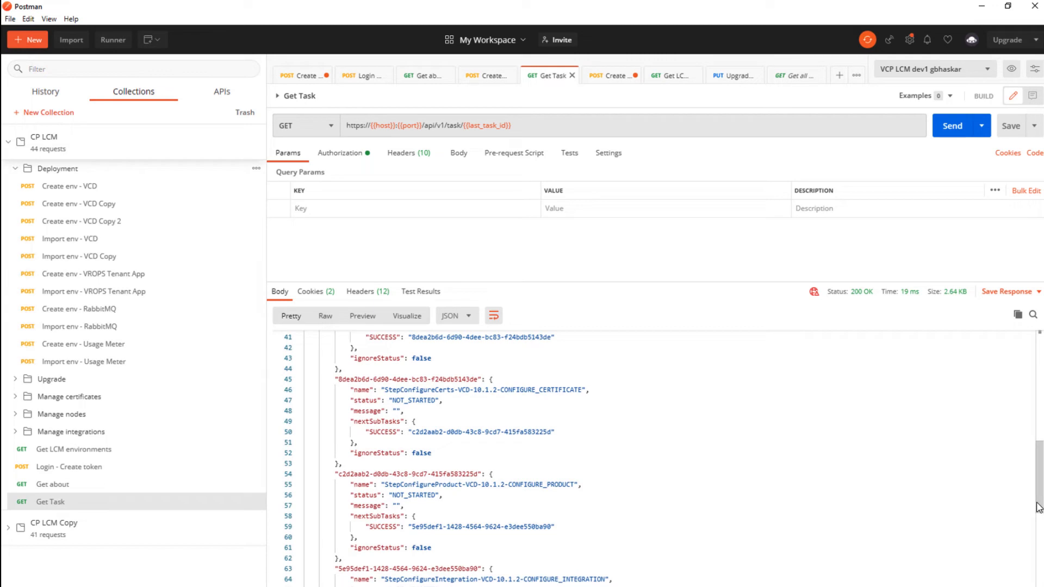
pyautogui.moveTo(1038, 511); pyautogui.dragTo(1038, 584)
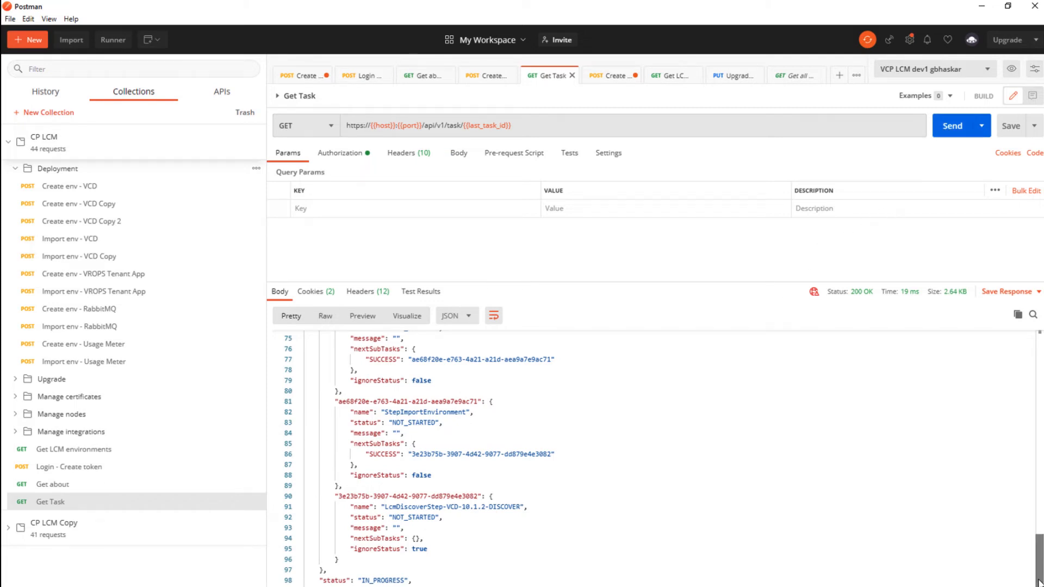
pyautogui.moveTo(1039, 582); pyautogui.dragTo(1041, 536)
pyautogui.scroll(6, 1038, 445)
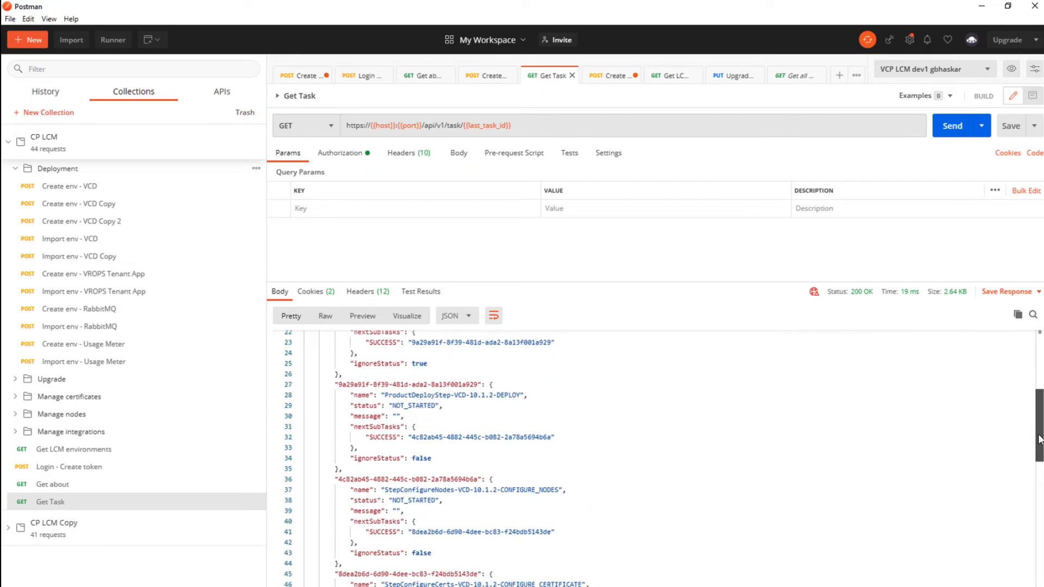
# Refetch Get Task, showing the VCD 10.1.2 deploy step IN_PROGRESS and later steps NOT_STARTED
pyautogui.click(1035, 153)
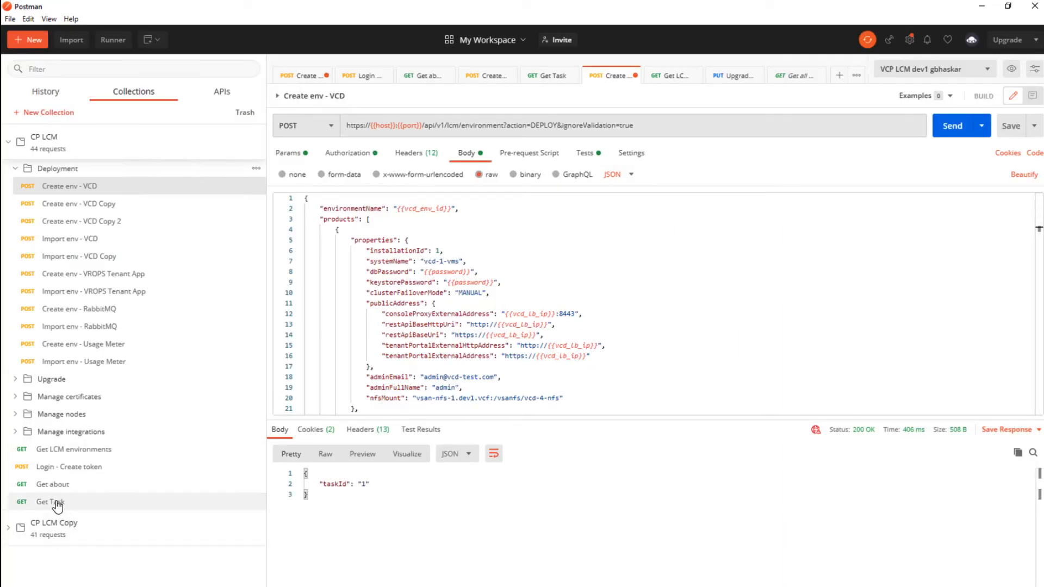
pyautogui.click(60, 501)
pyautogui.click(951, 126)
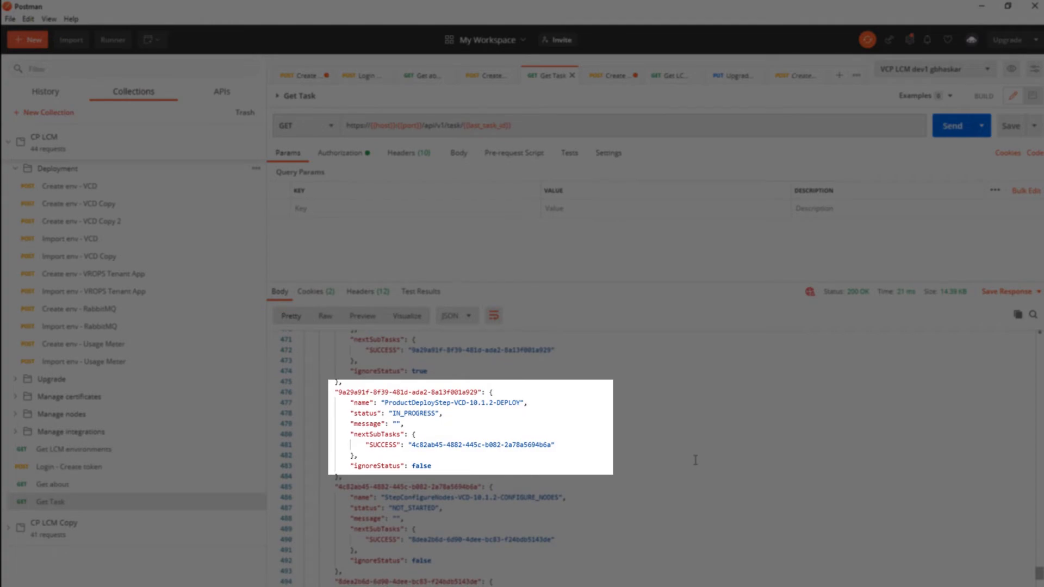
pyautogui.scroll(-2, 695, 460)
pyautogui.scroll(-5, 695, 460)
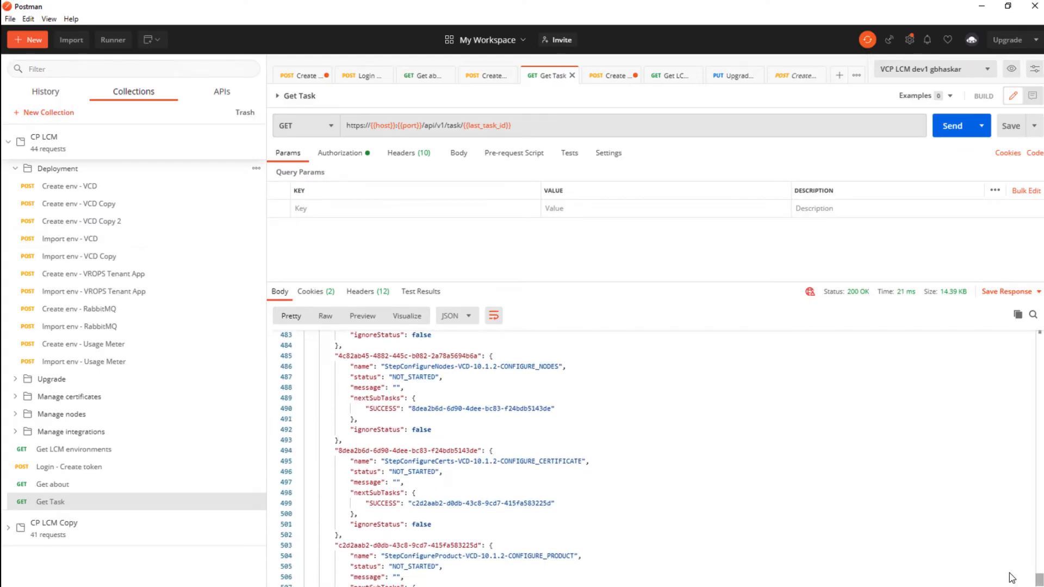
pyautogui.scroll(-10, 1039, 581)
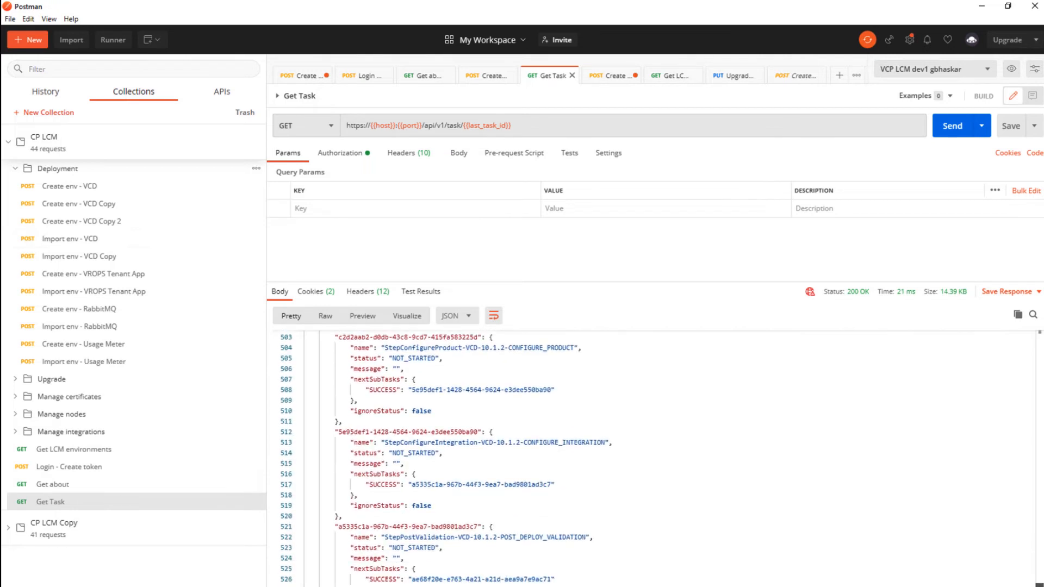
pyautogui.scroll(-3, 652, 459)
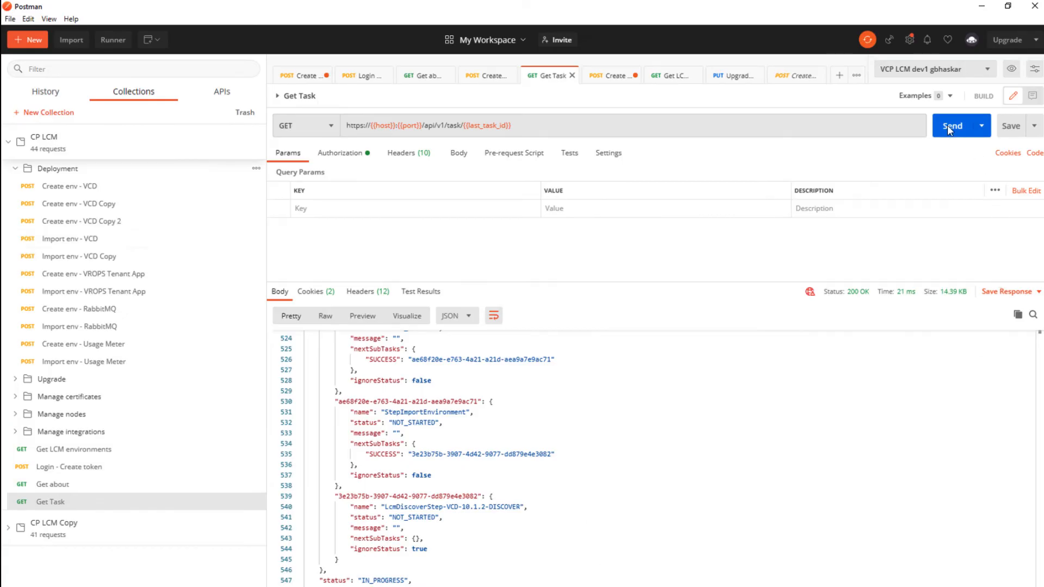
# Resend Get Task and scroll to the VCD 10.1.2 CONFIGURE_CERTIFICATE step marked SUCCESS
pyautogui.click(946, 128)
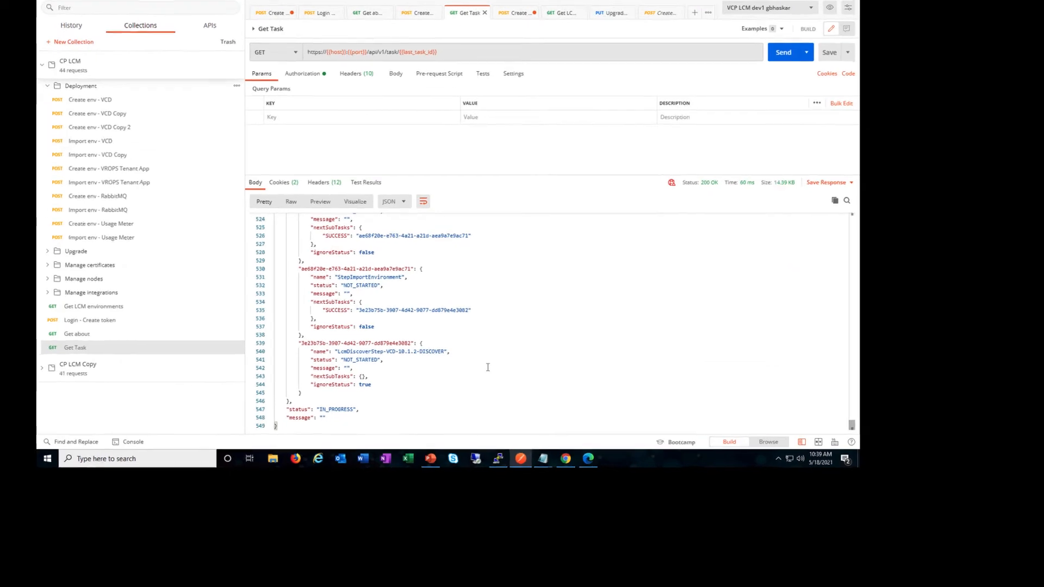
pyautogui.scroll(1, 488, 368)
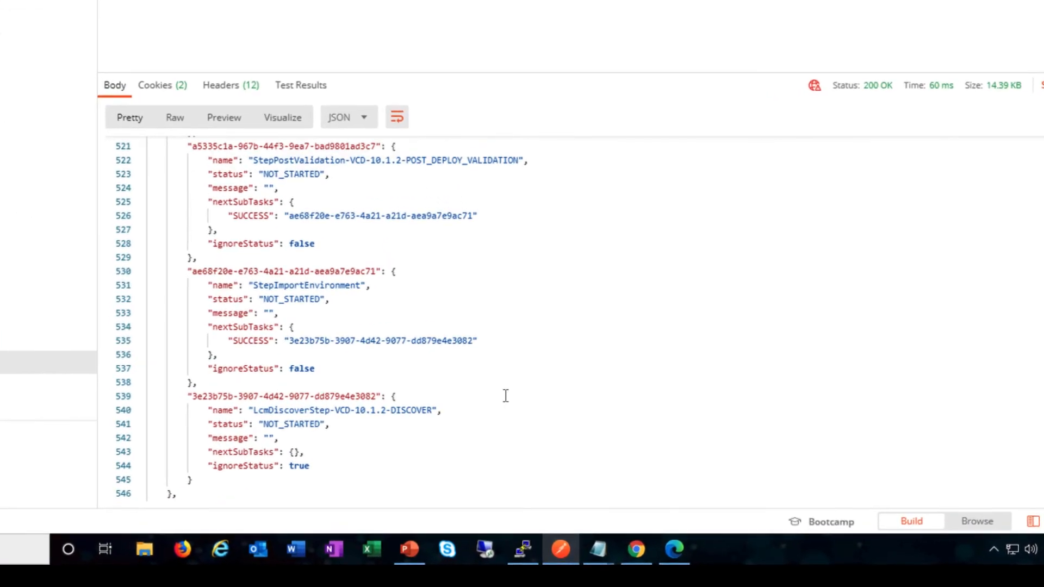
pyautogui.scroll(1, 505, 396)
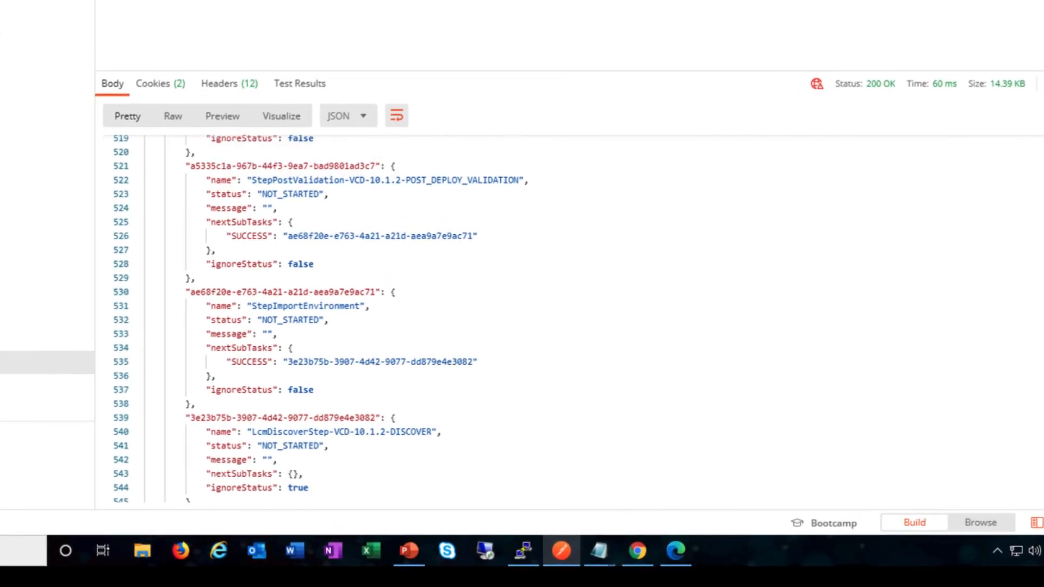
pyautogui.scroll(10, 334, 318)
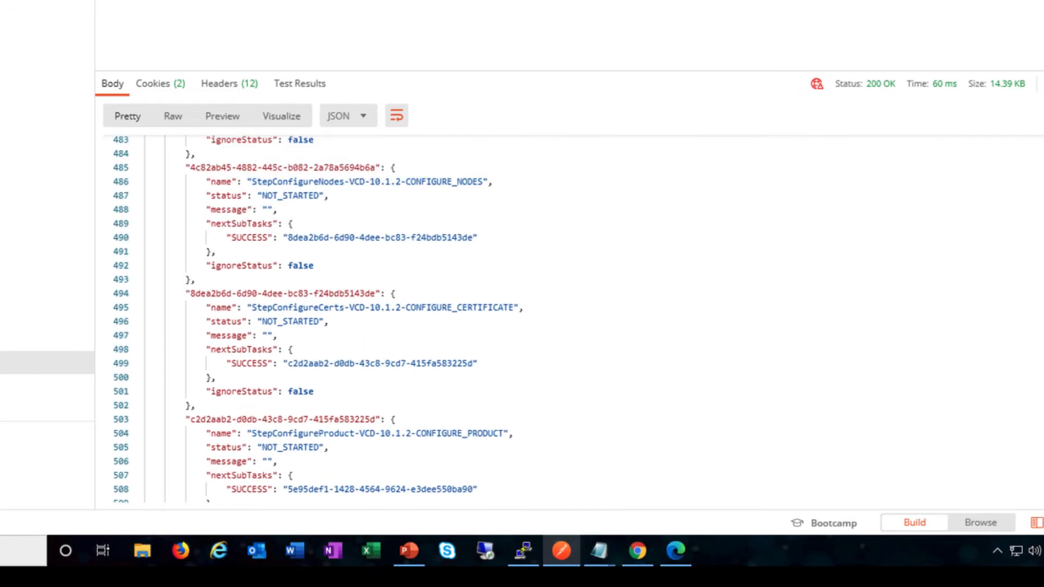
pyautogui.scroll(2, 316, 319)
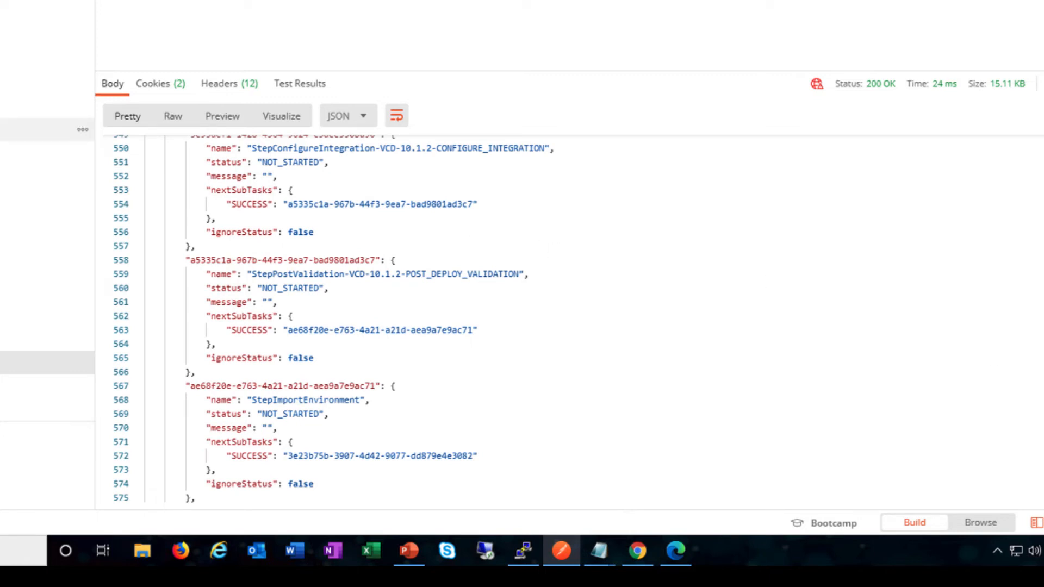
pyautogui.scroll(10, 544, 318)
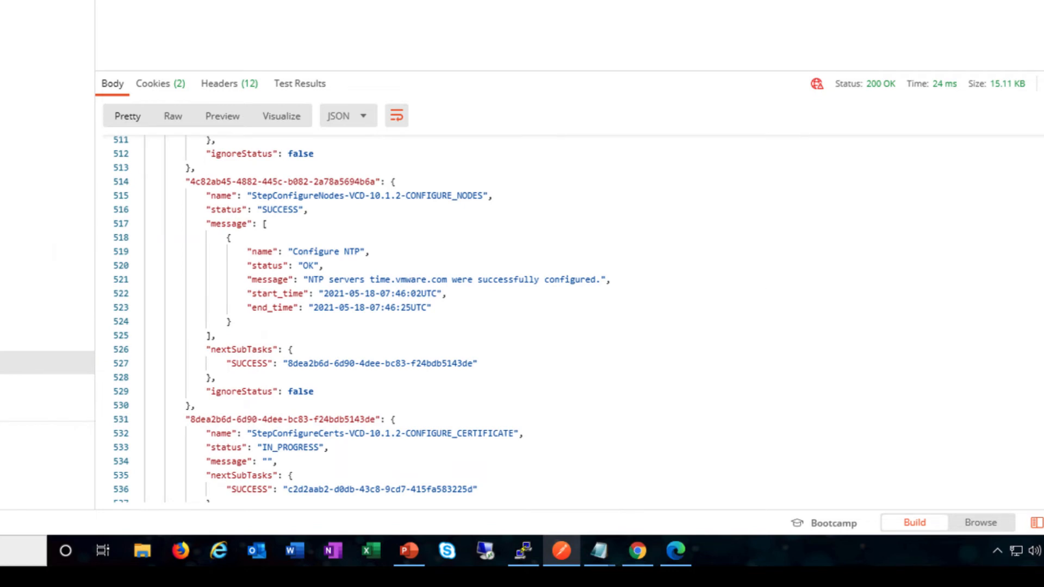
pyautogui.hotkey('ctrl', 'Return')
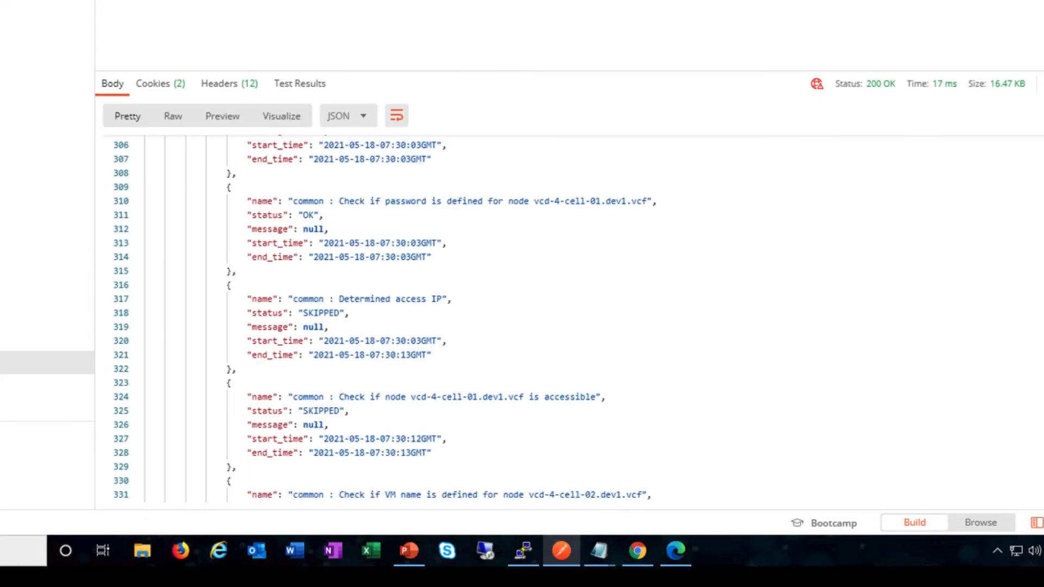
pyautogui.scroll(-20, 531, 319)
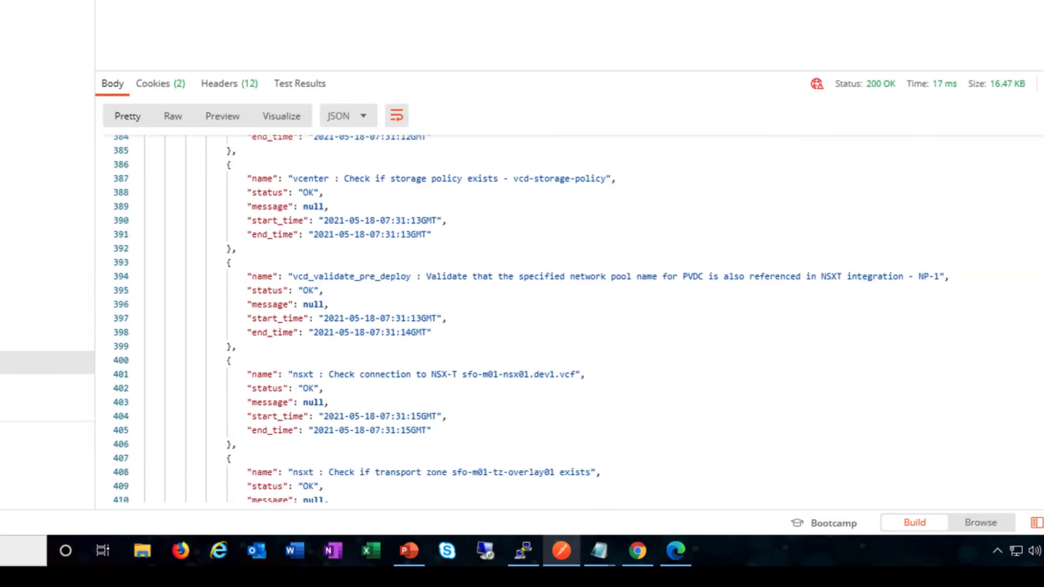
pyautogui.scroll(-7, 531, 318)
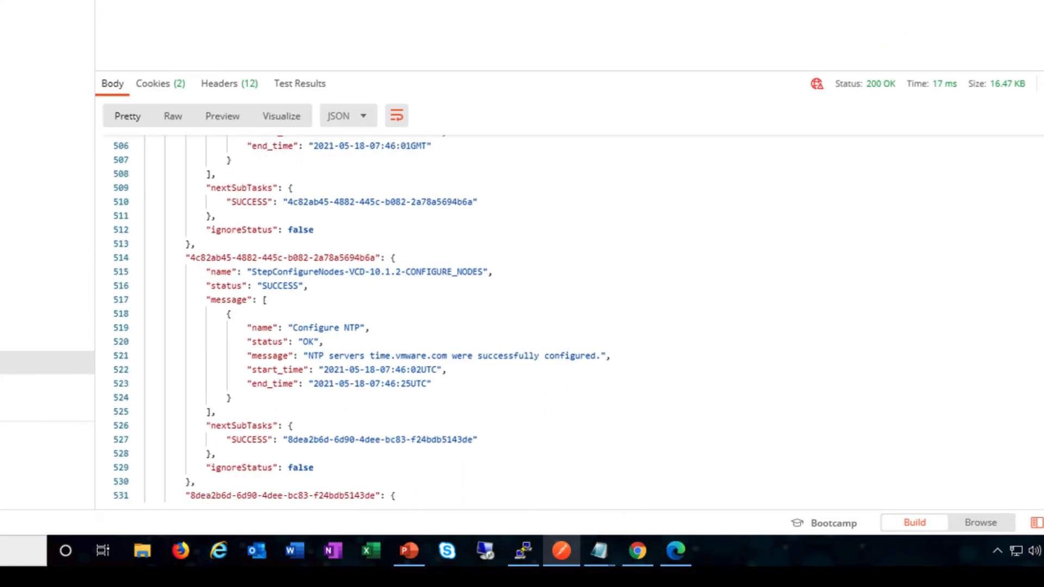
pyautogui.scroll(-3, 531, 318)
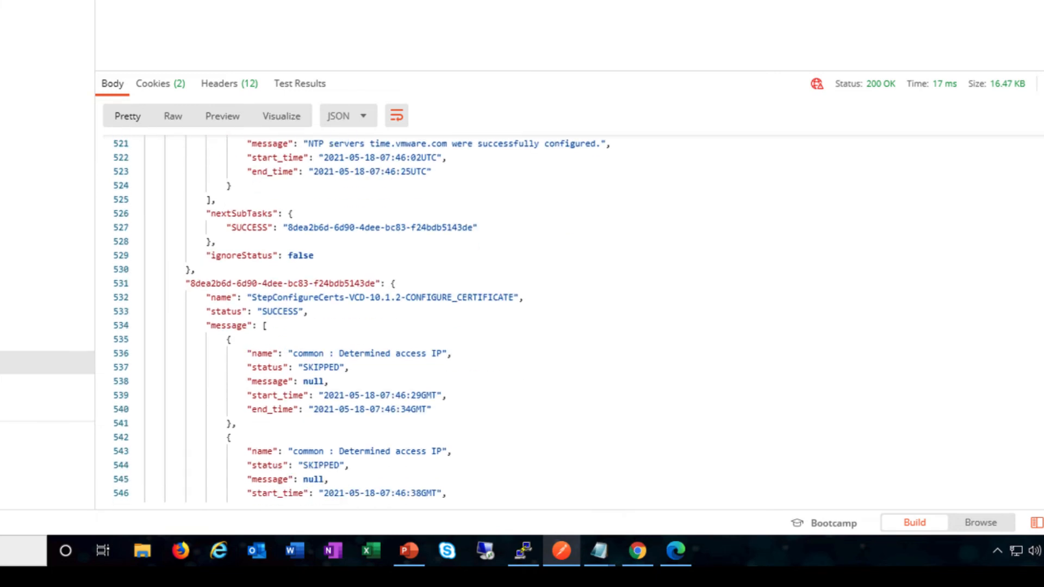
pyautogui.scroll(-5, 530, 319)
pyautogui.scroll(-5, 530, 318)
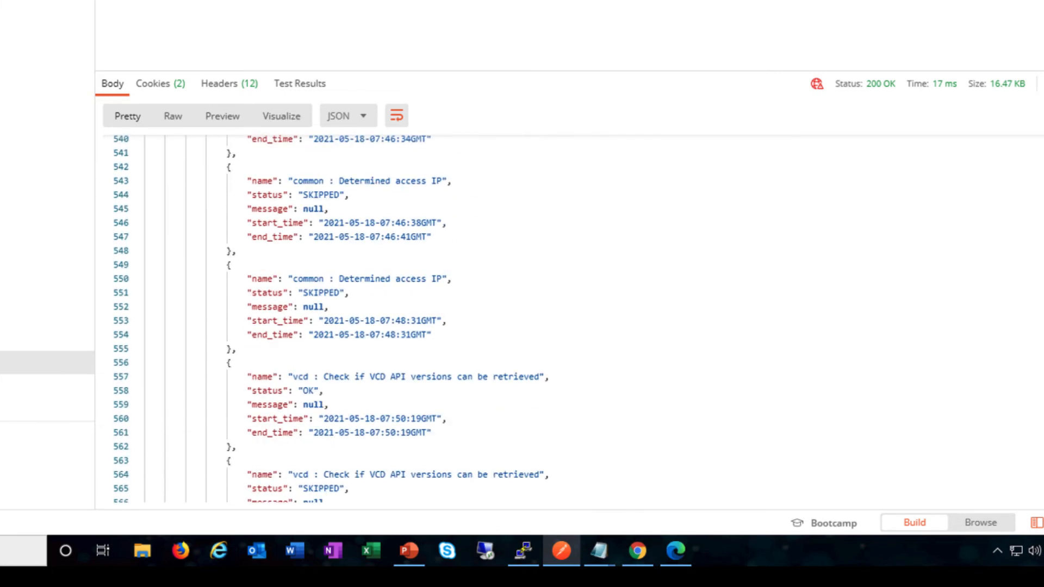
pyautogui.scroll(-2, 530, 318)
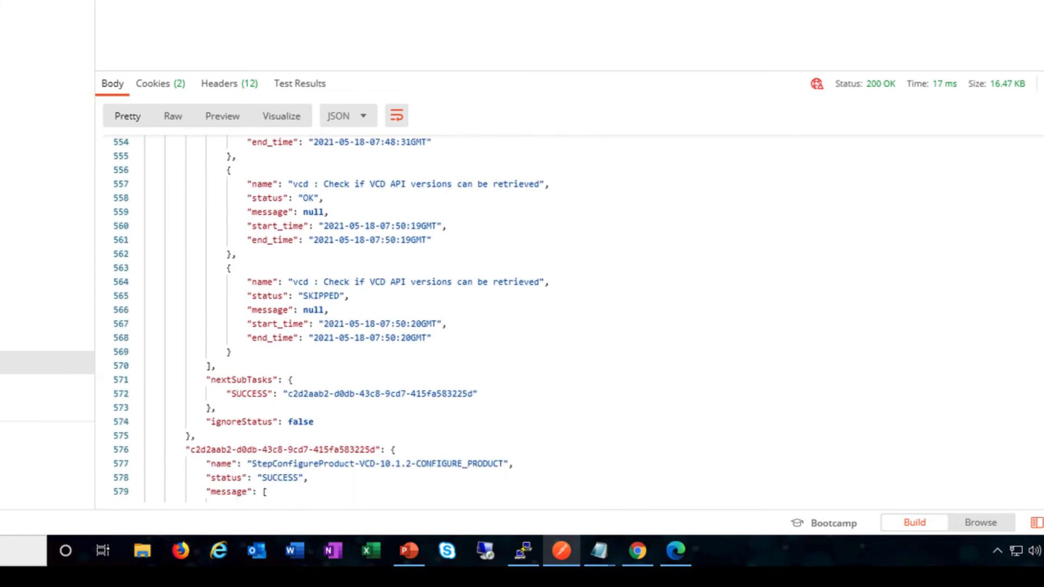
pyautogui.scroll(-2, 530, 318)
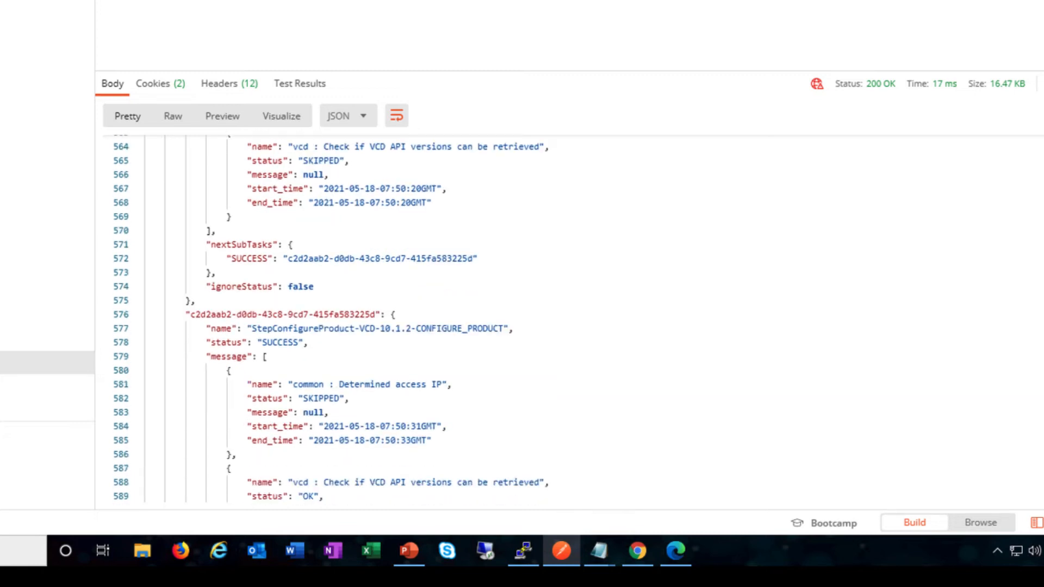
pyautogui.scroll(-3, 530, 318)
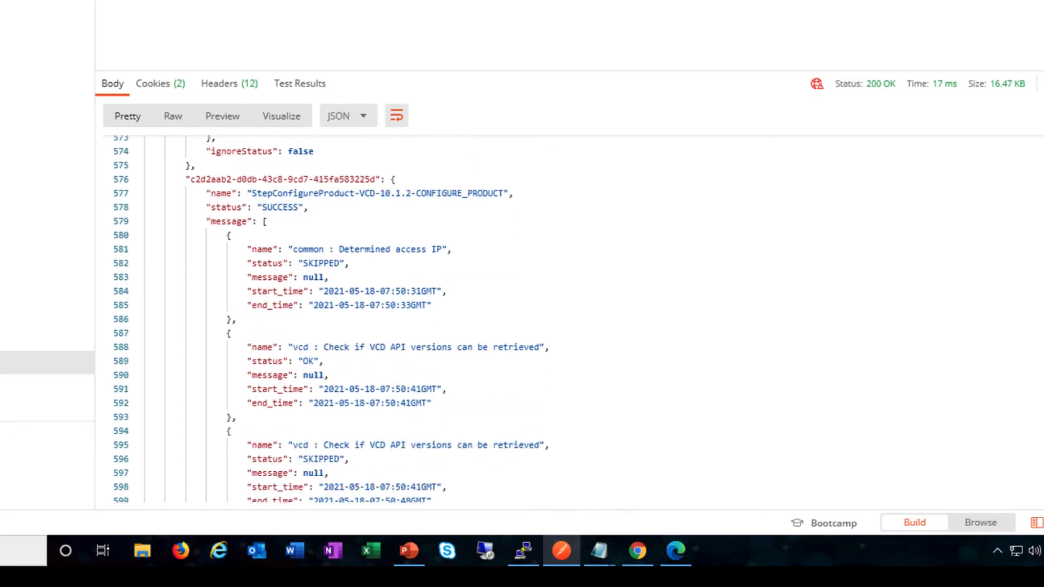
pyautogui.scroll(-2, 531, 319)
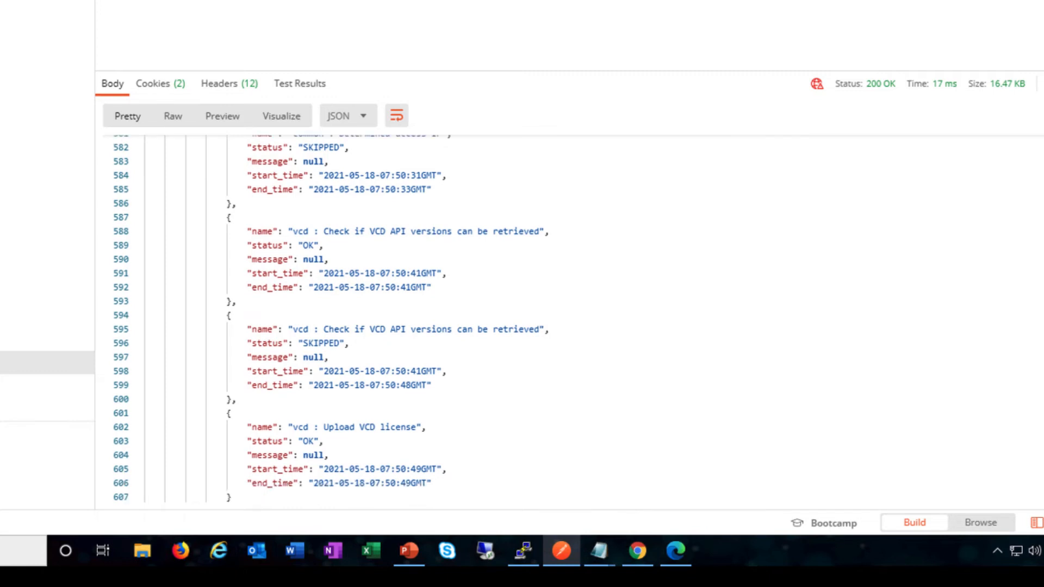
pyautogui.scroll(-2, 531, 318)
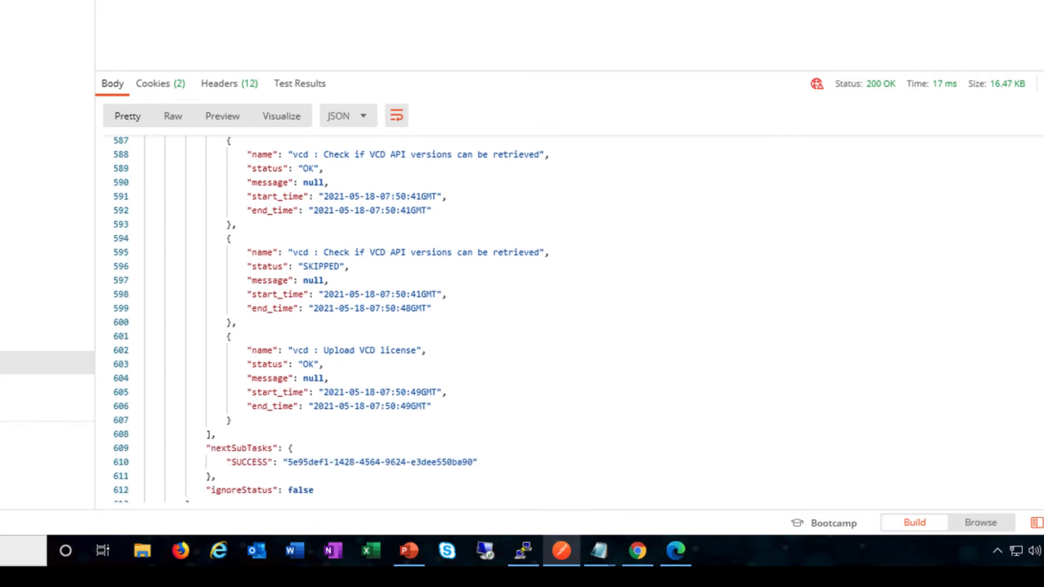
pyautogui.scroll(-3, 530, 318)
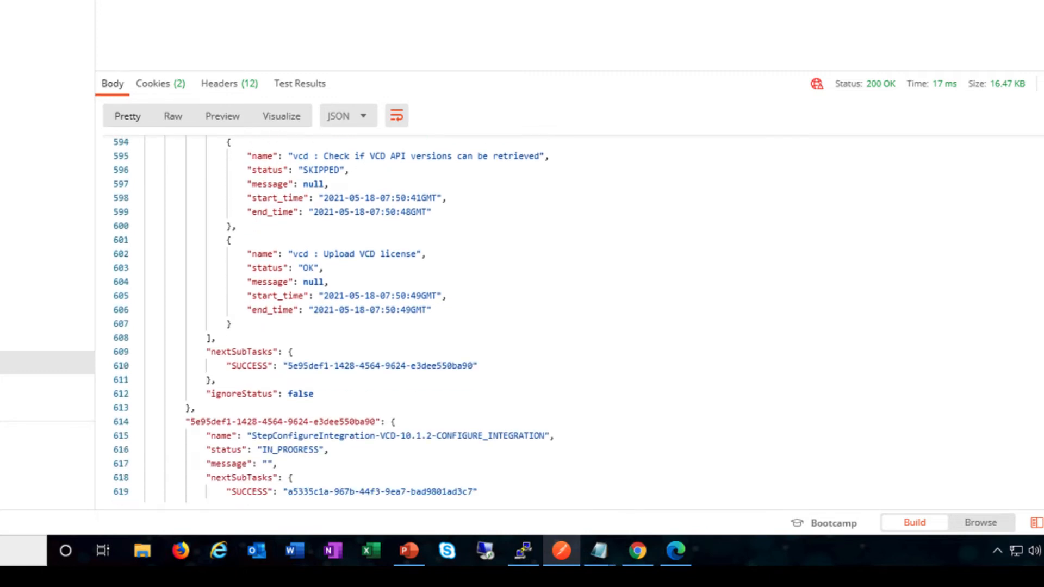
pyautogui.scroll(-2, 530, 318)
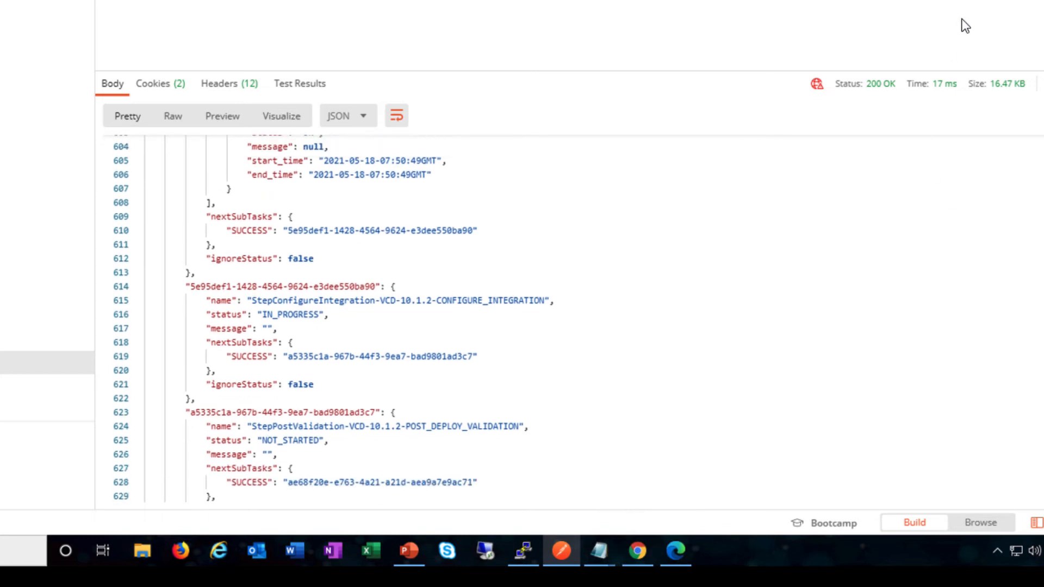
# Re-send Get Task and confirm the pre-deploy checks are OK and ProductDeployStep-VCD-10.1.2-DEPLOY is SUCCESS
pyautogui.click(1008, 28)
pyautogui.scroll(20, 530, 318)
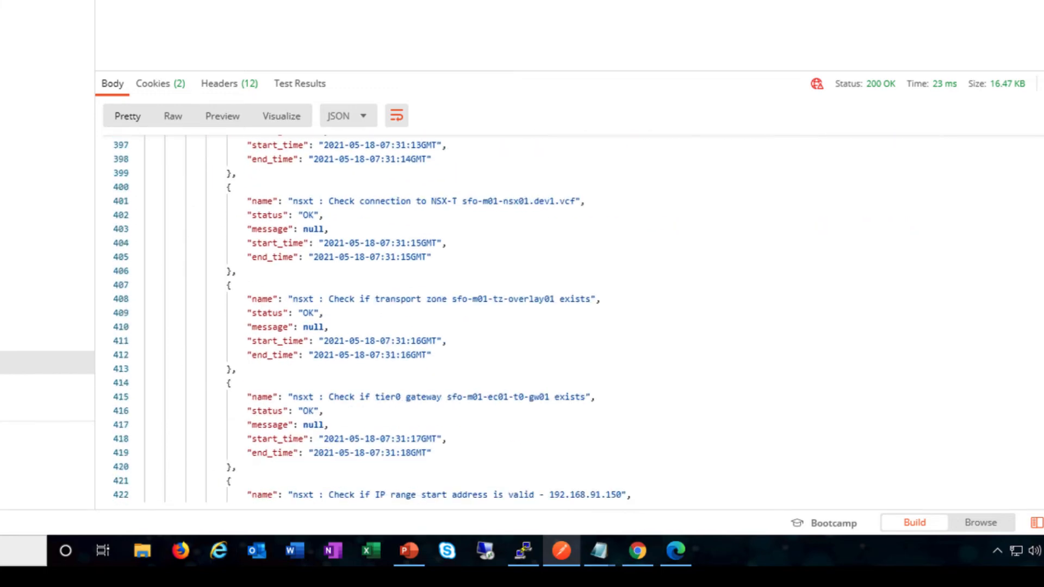
pyautogui.scroll(10, 531, 319)
pyautogui.scroll(-1, 530, 318)
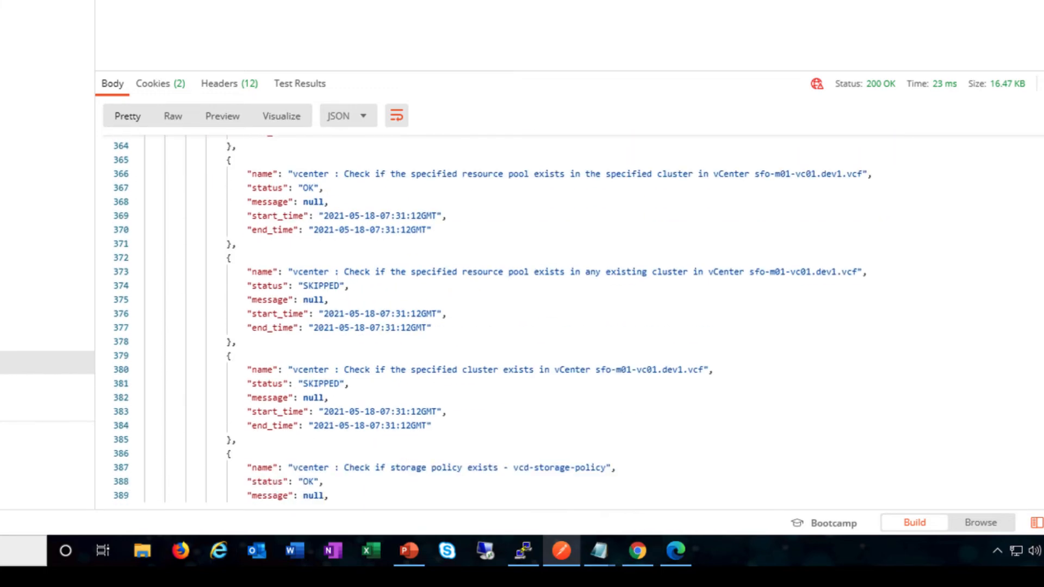
pyautogui.scroll(-1, 531, 318)
pyautogui.scroll(8, 530, 318)
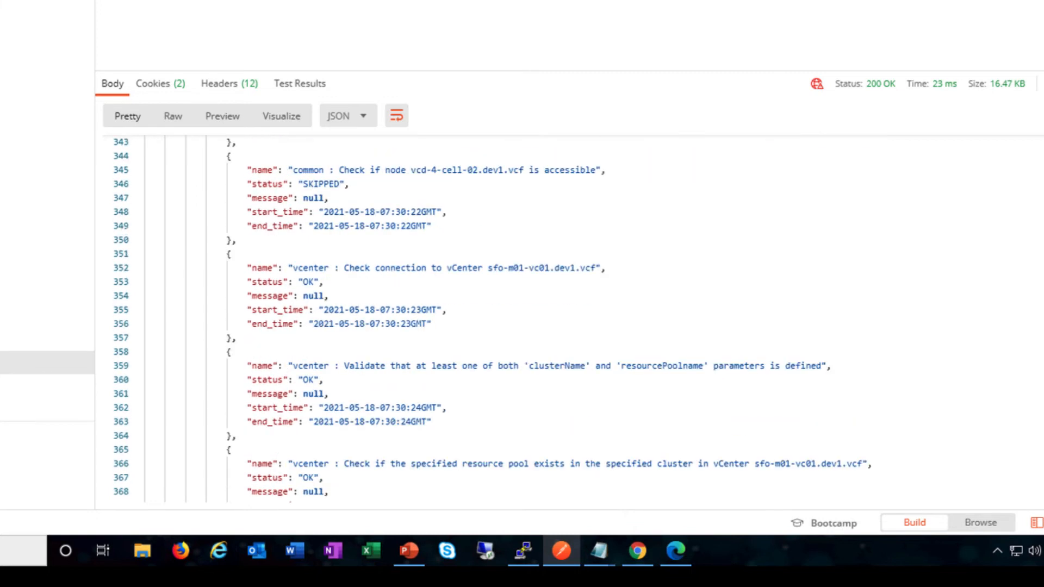
pyautogui.scroll(-1, 531, 319)
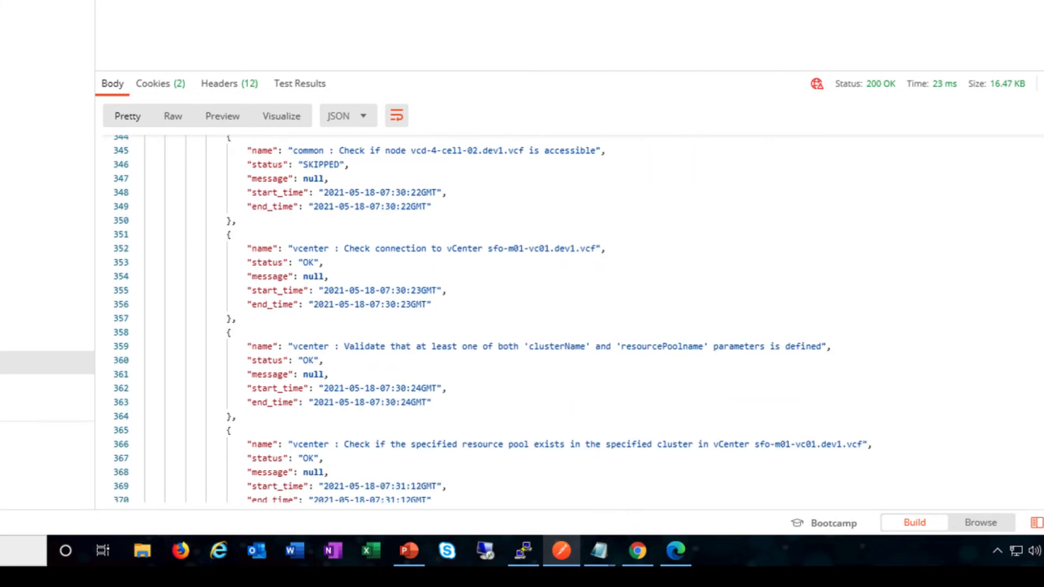
pyautogui.scroll(-3, 530, 319)
pyautogui.scroll(-12, 530, 319)
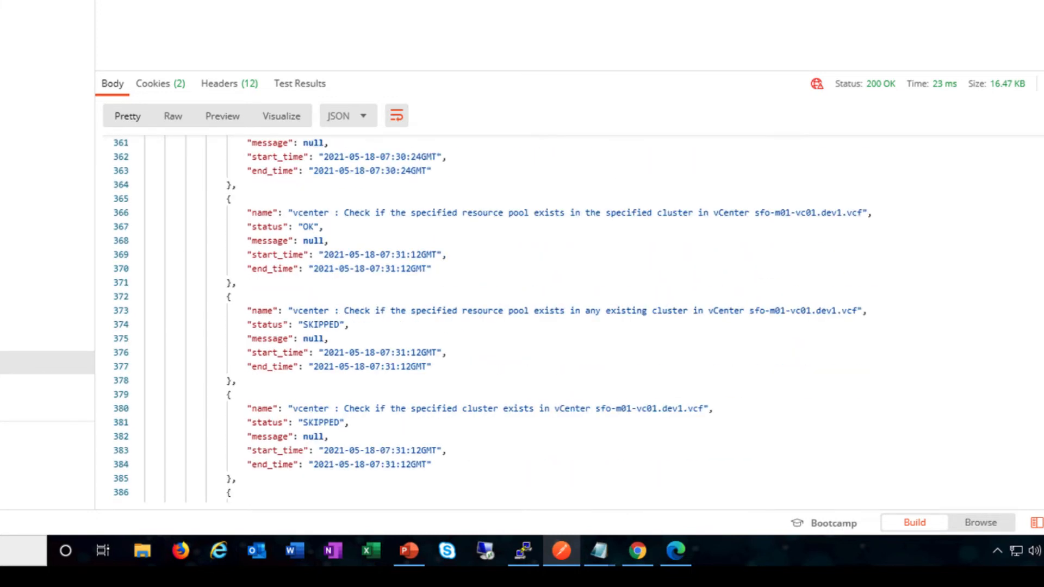
pyautogui.scroll(-3, 777, 376)
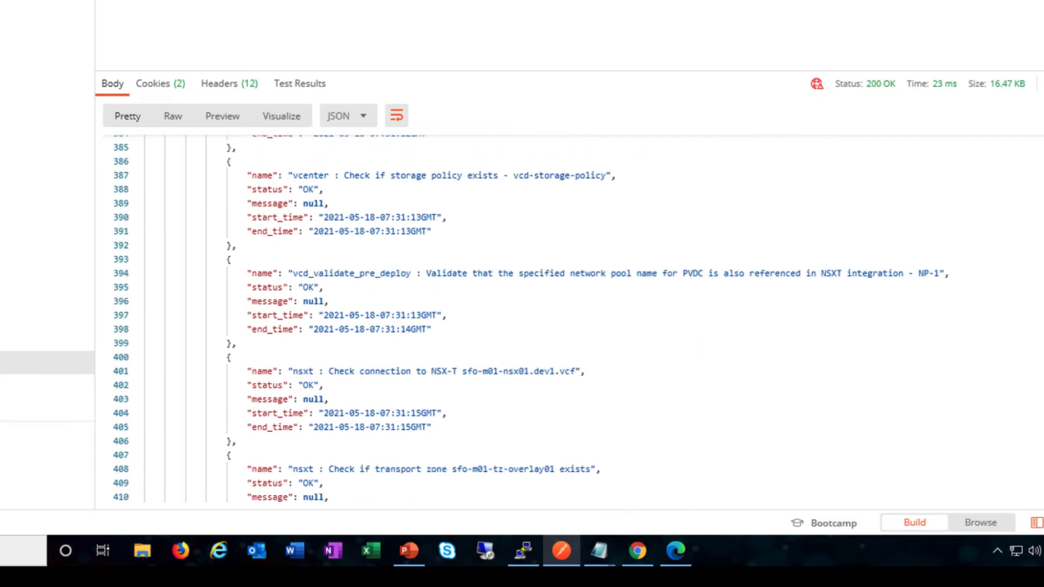
pyautogui.scroll(-6, 530, 318)
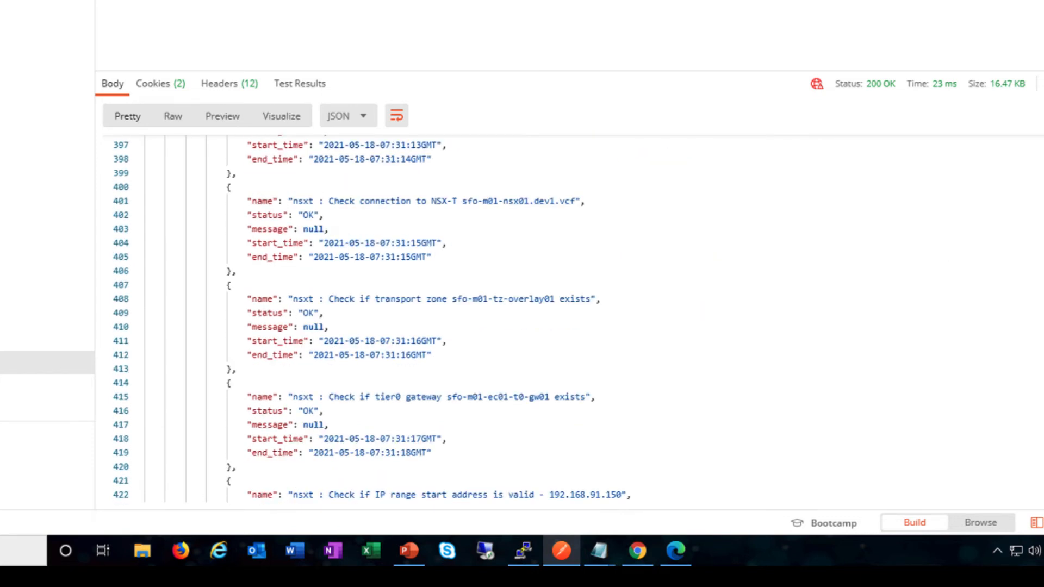
pyautogui.scroll(-11, 531, 319)
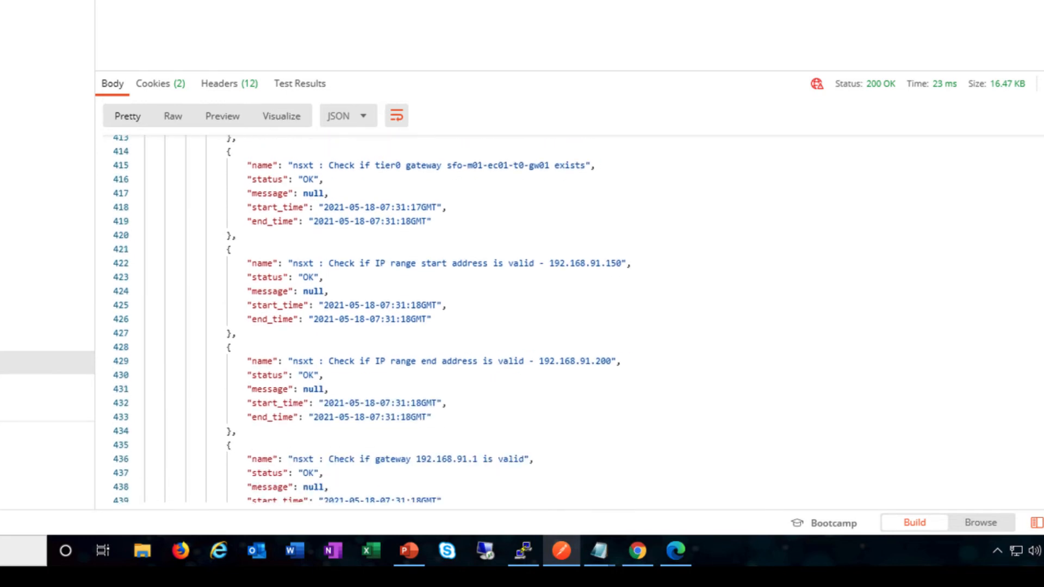
pyautogui.scroll(-16, 522, 319)
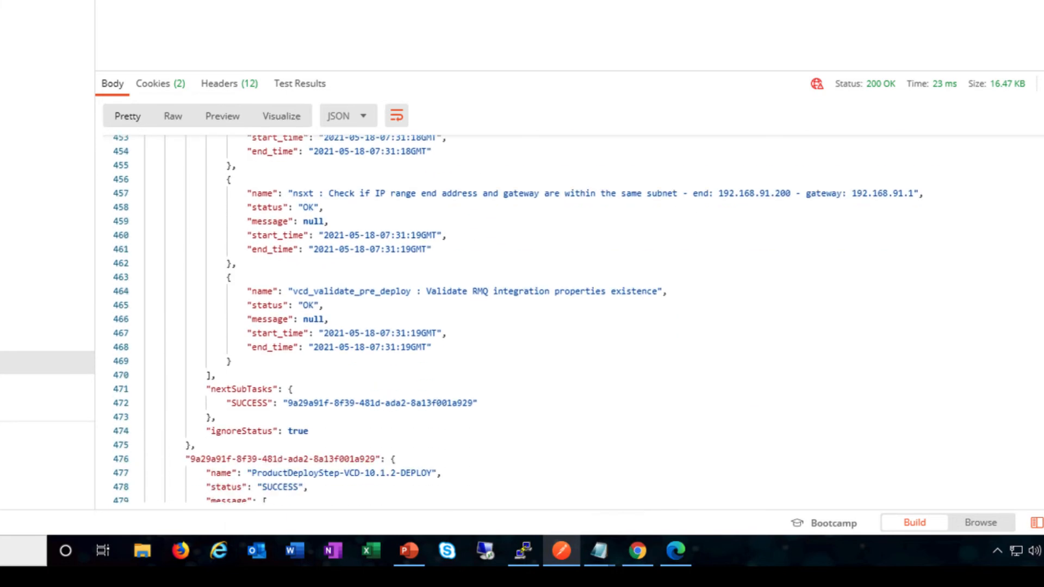
# Scroll the Get Task JSON to check StepImportEnvironment SUCCESS (vcd-env-1) and DISCOVER still IN_PROGRESS
pyautogui.scroll(-3, 522, 319)
pyautogui.scroll(-4, 522, 318)
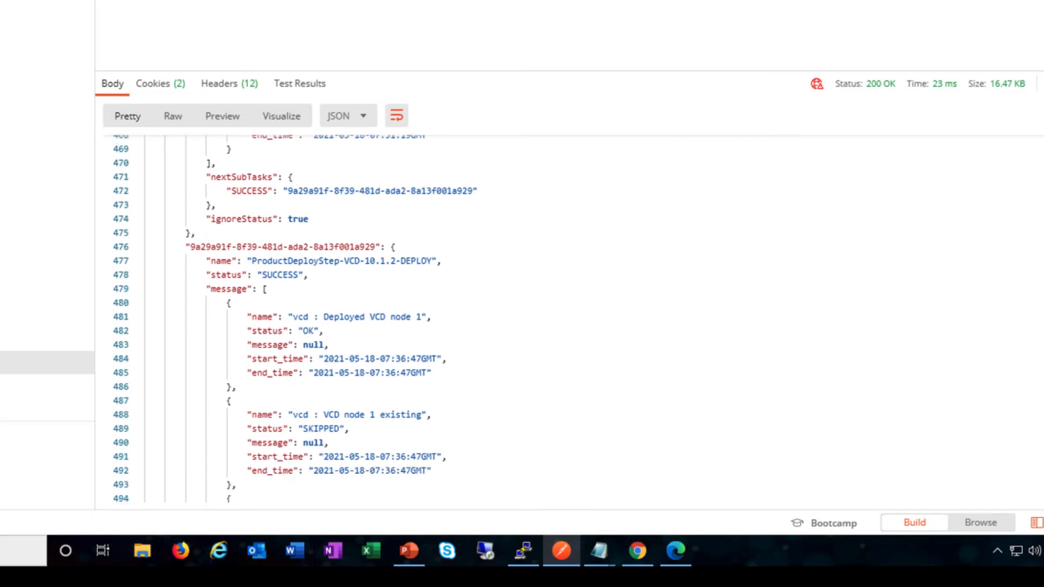
pyautogui.scroll(-2, 522, 318)
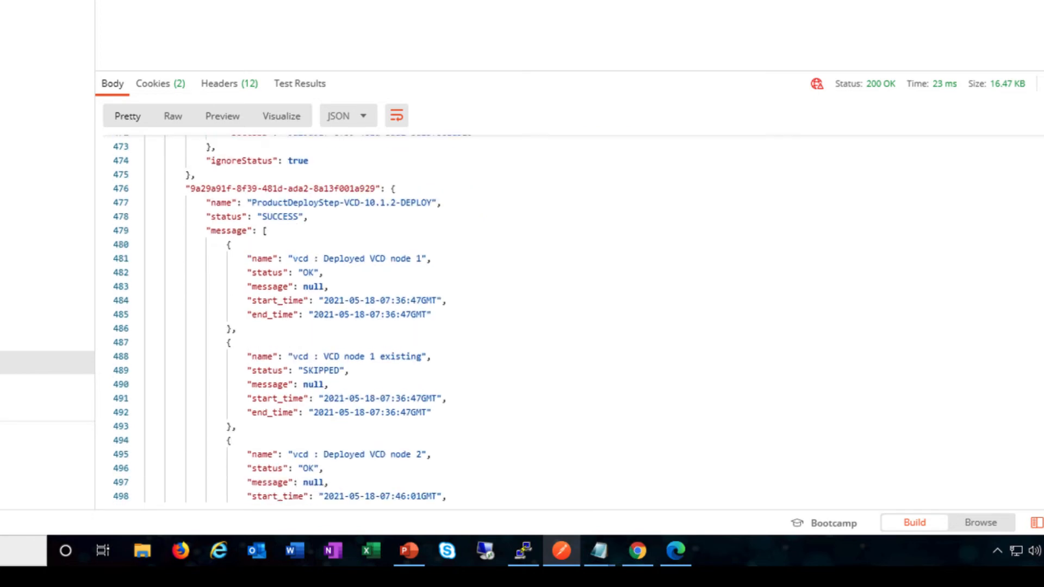
pyautogui.scroll(-11, 522, 318)
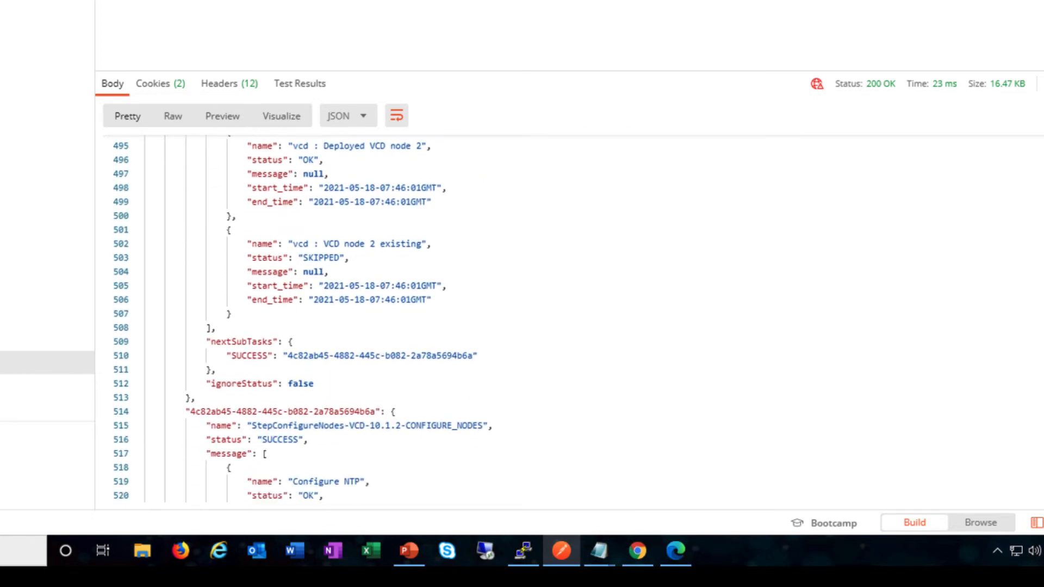
pyautogui.scroll(-7, 521, 318)
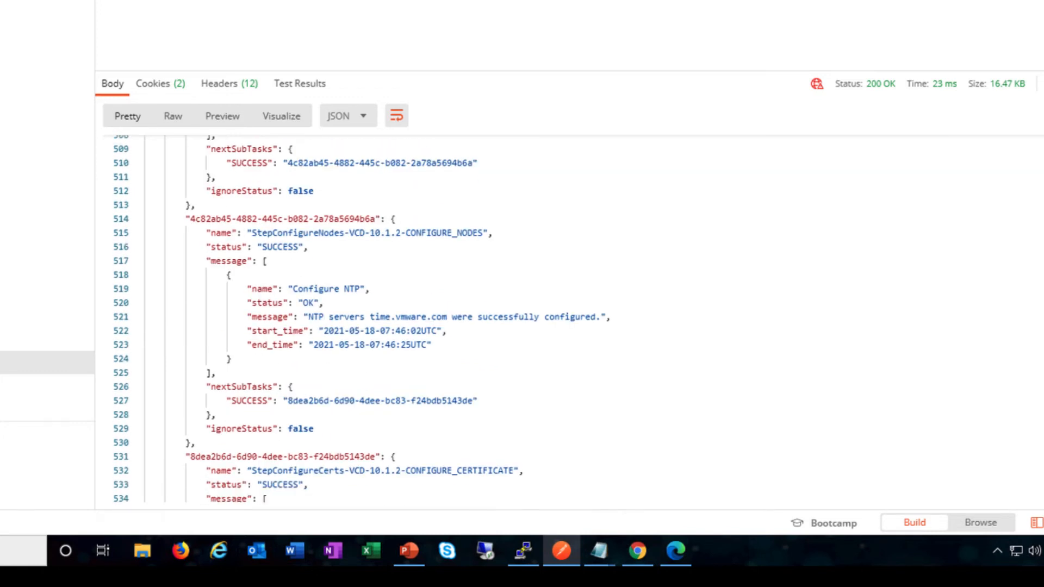
pyautogui.scroll(-1, 353, 318)
pyautogui.scroll(-8, 353, 319)
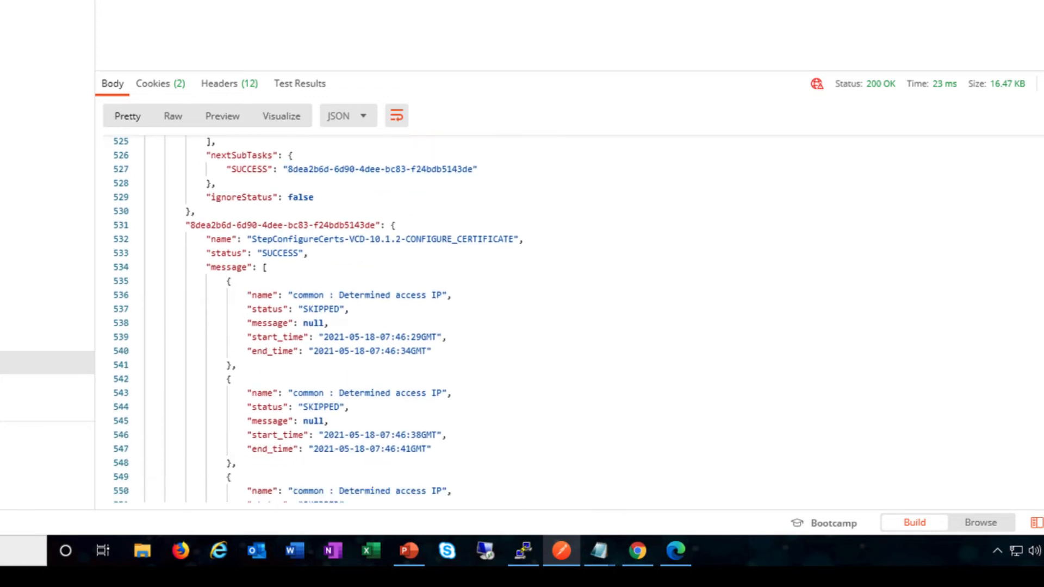
pyautogui.scroll(-4, 354, 319)
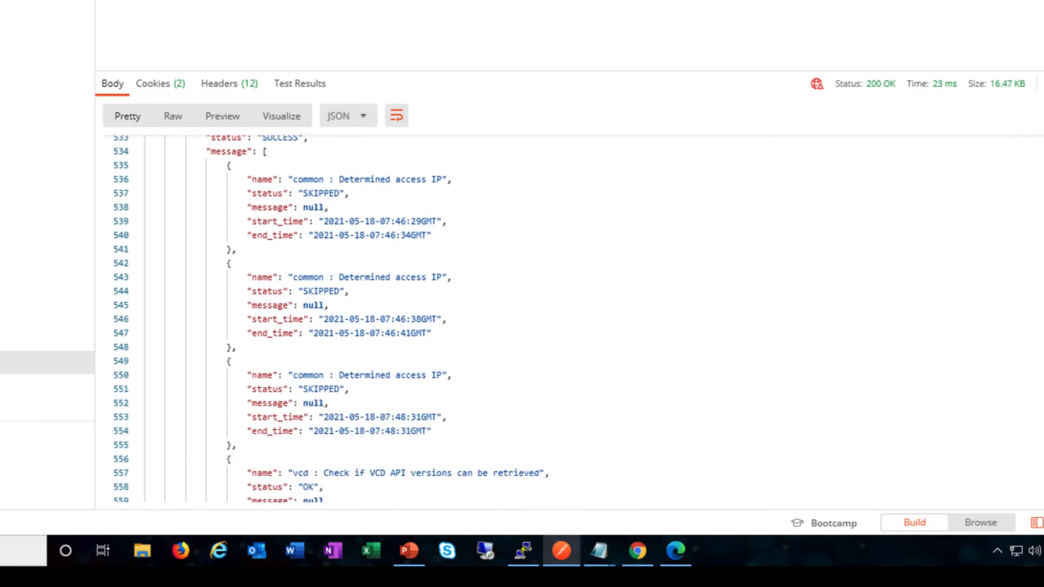
pyautogui.scroll(-4, 353, 318)
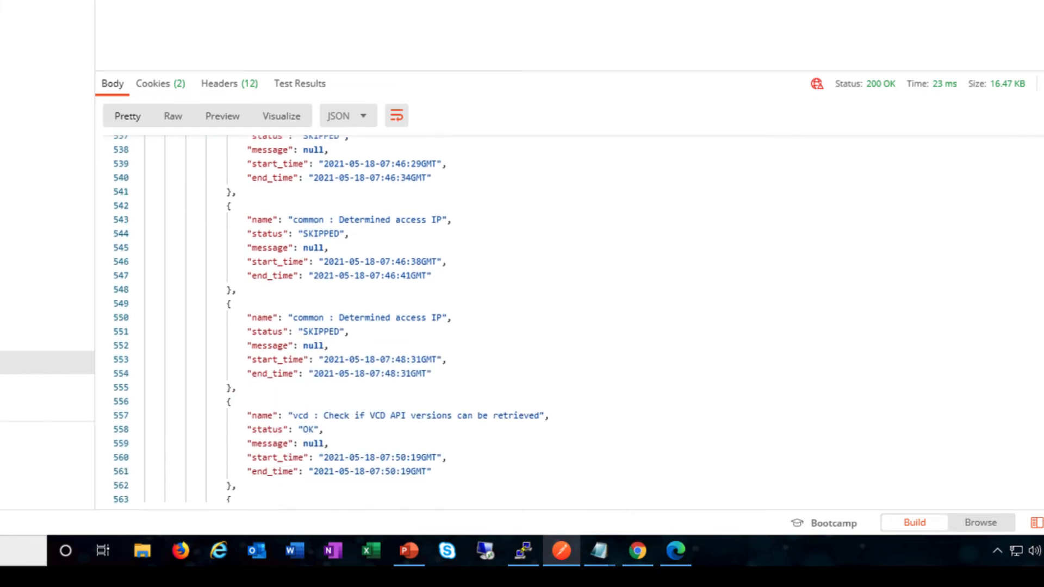
pyautogui.scroll(-5, 353, 319)
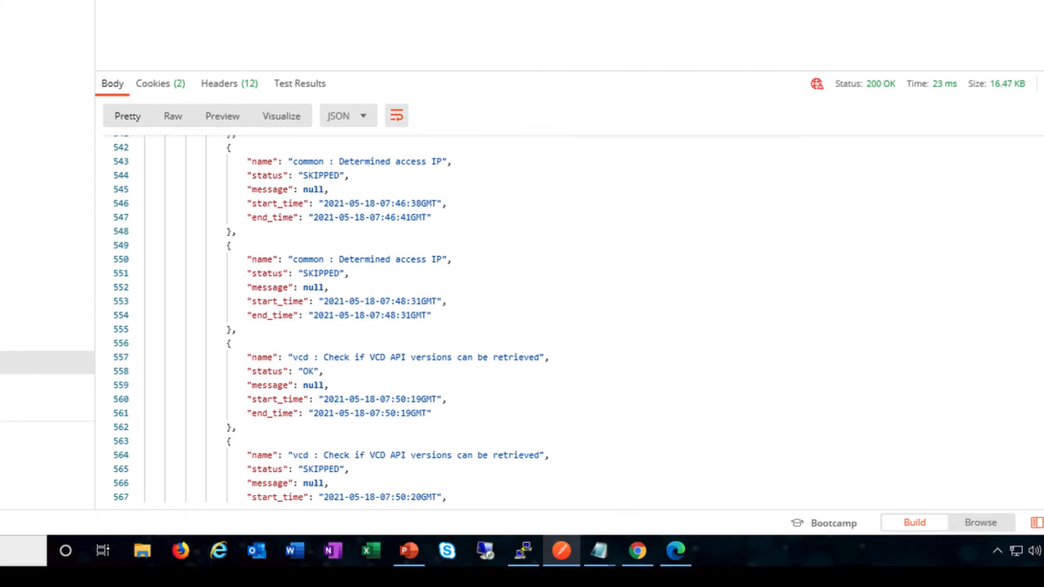
pyautogui.scroll(-5, 353, 318)
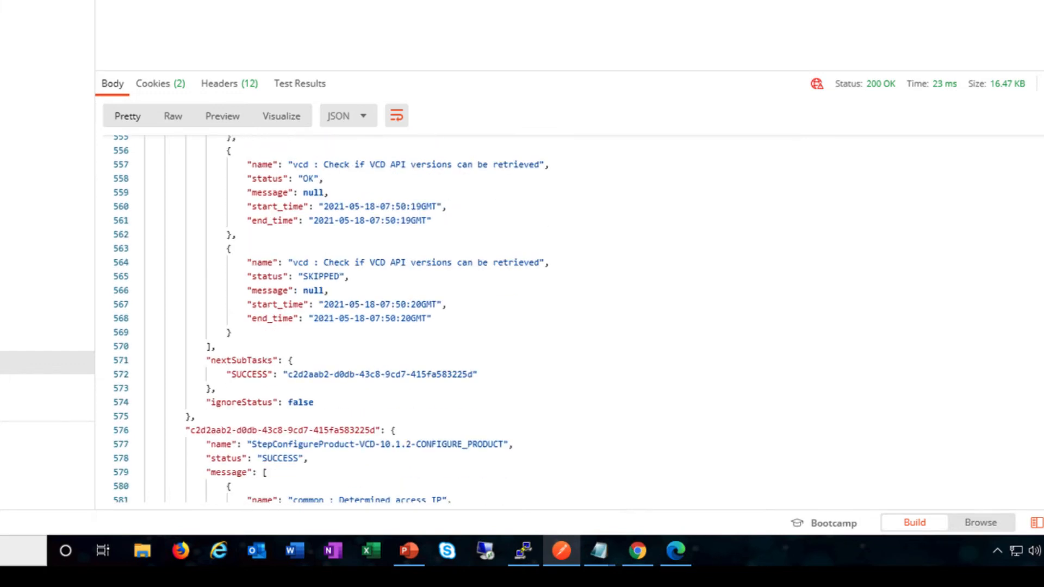
pyautogui.scroll(-2, 353, 318)
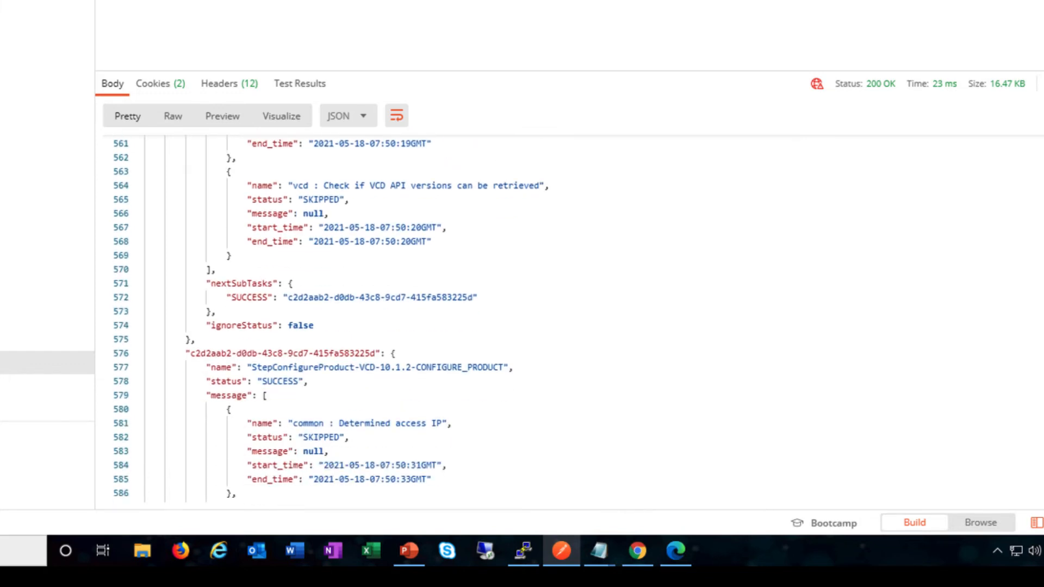
pyautogui.scroll(-5, 353, 319)
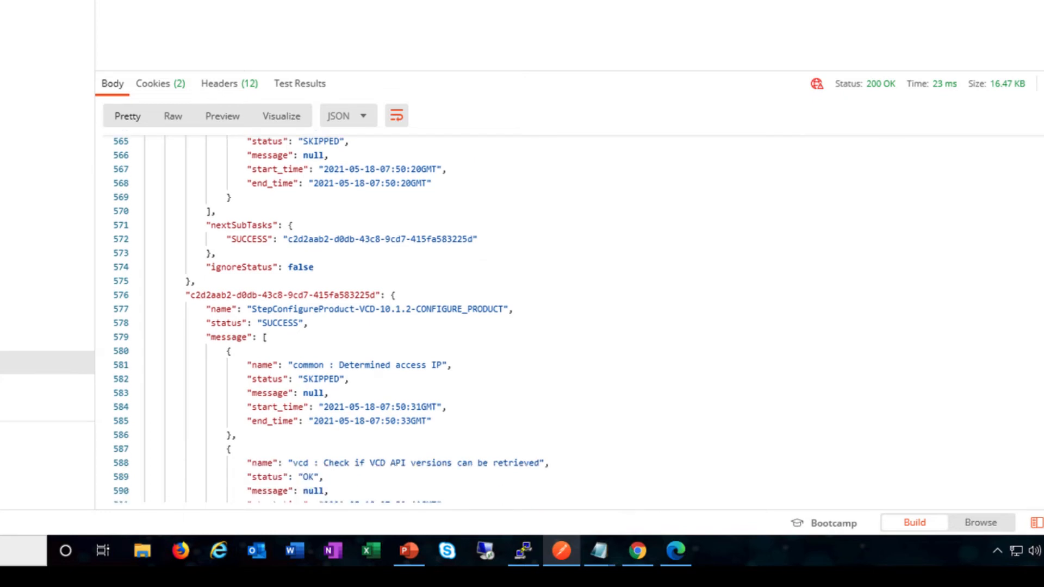
pyautogui.scroll(-5, 328, 319)
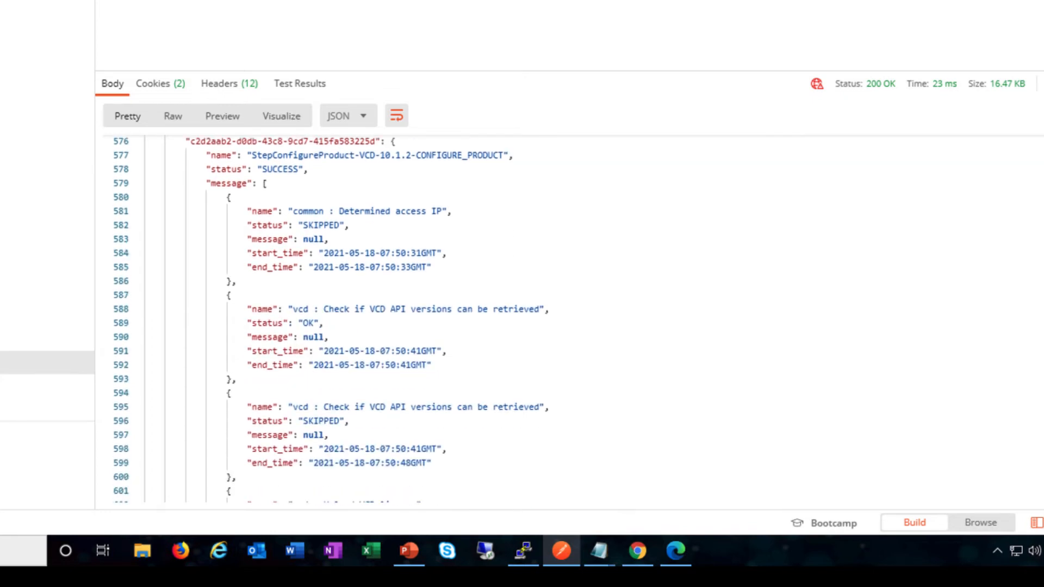
pyautogui.scroll(-3, 328, 319)
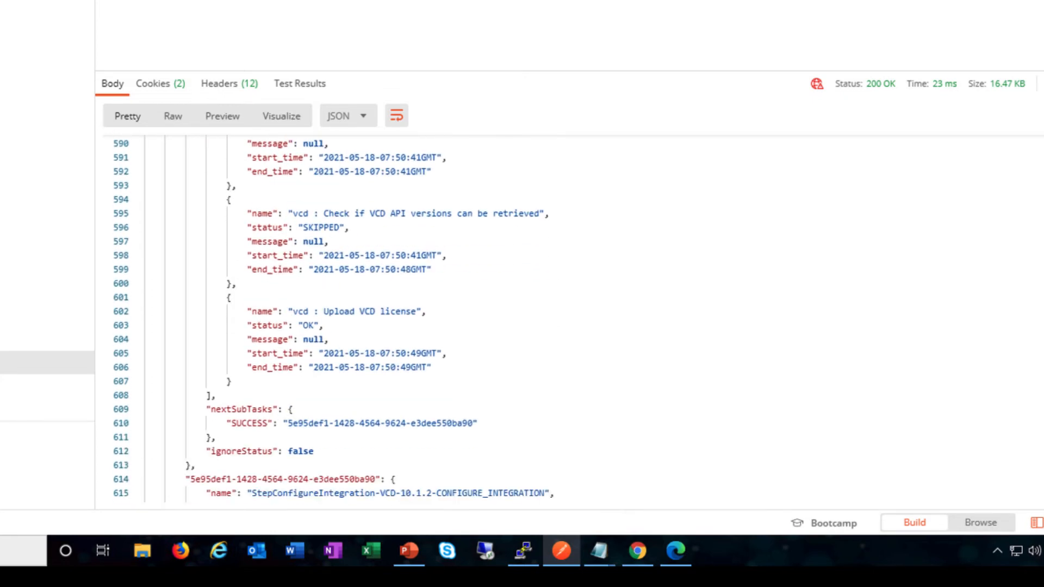
pyautogui.scroll(-3, 328, 319)
pyautogui.scroll(-5, 328, 318)
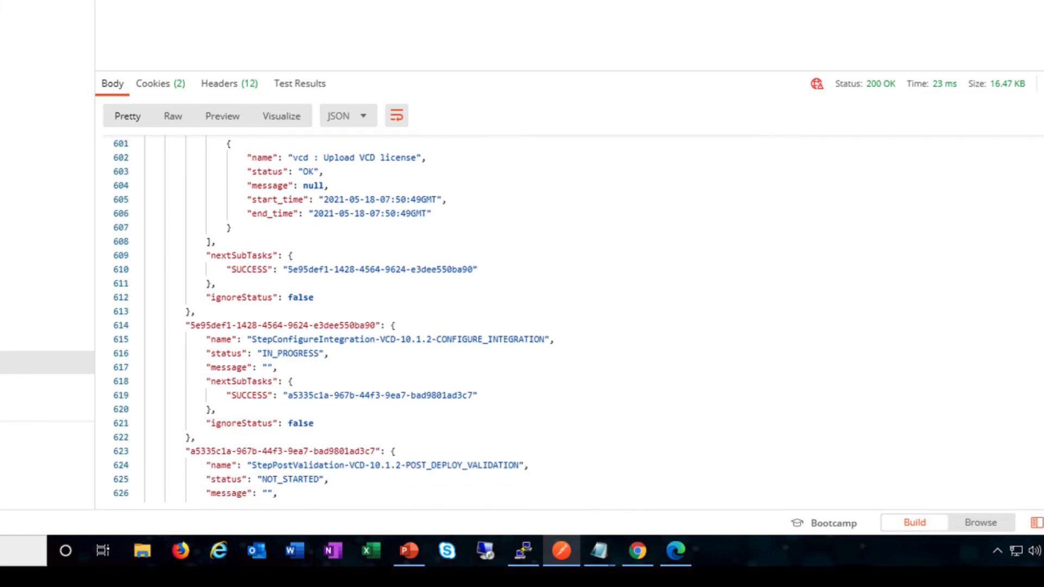
pyautogui.scroll(-7, 329, 319)
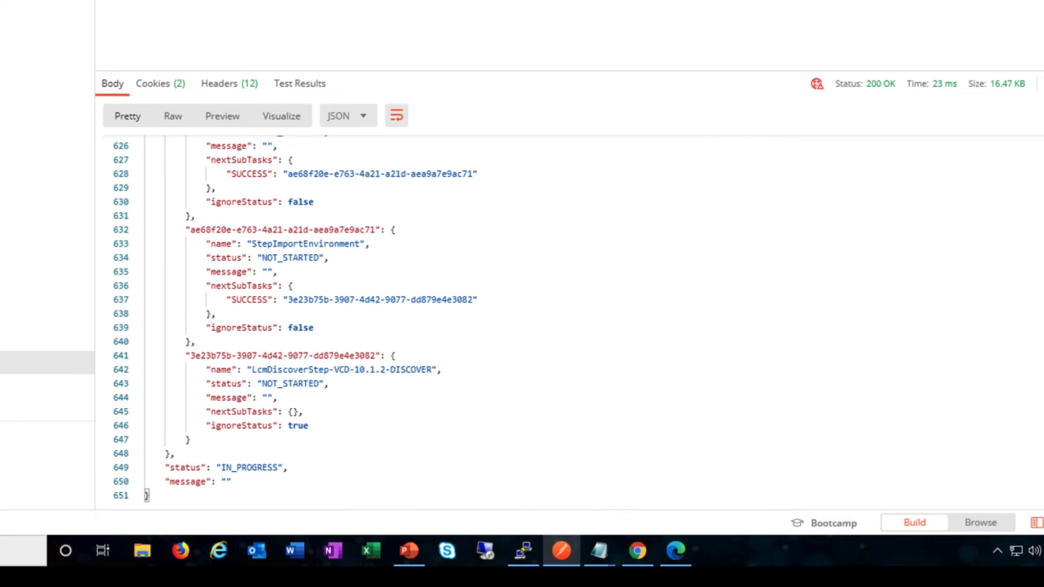
pyautogui.scroll(3, 831, 338)
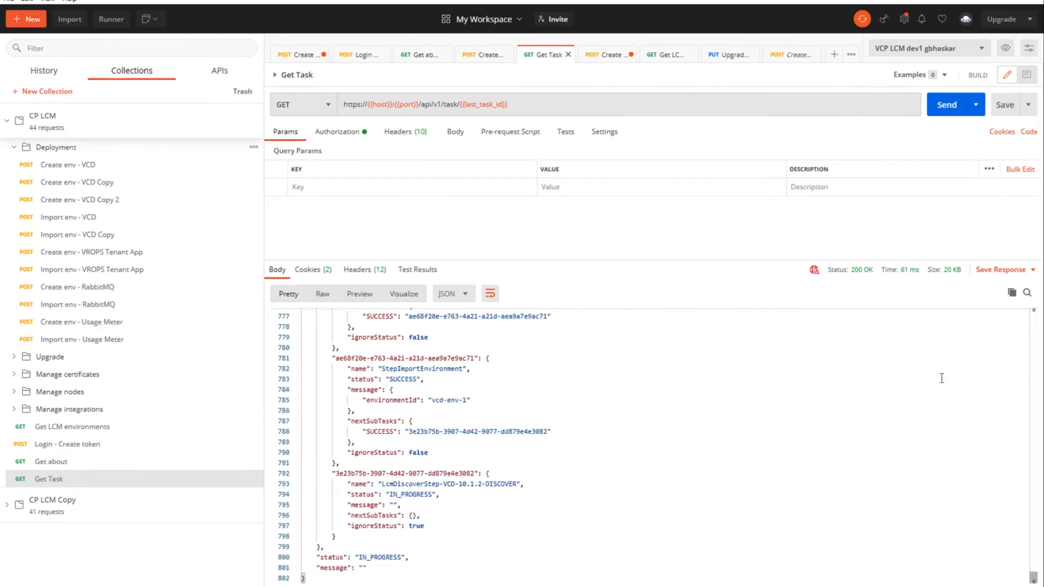
# Re-send Get Task twice until DISCOVER and the overall task show SUCCESS, then return to Create env - VCD
pyautogui.click(947, 126)
pyautogui.moveTo(1040, 538); pyautogui.dragTo(1037, 586)
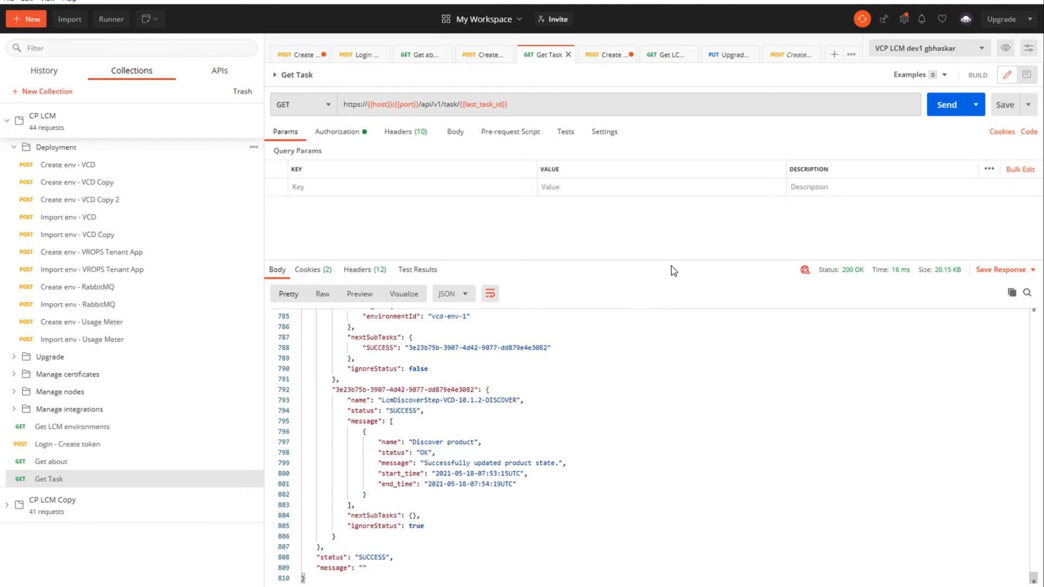
pyautogui.click(945, 104)
pyautogui.hotkey('ctrl', 'Tab')
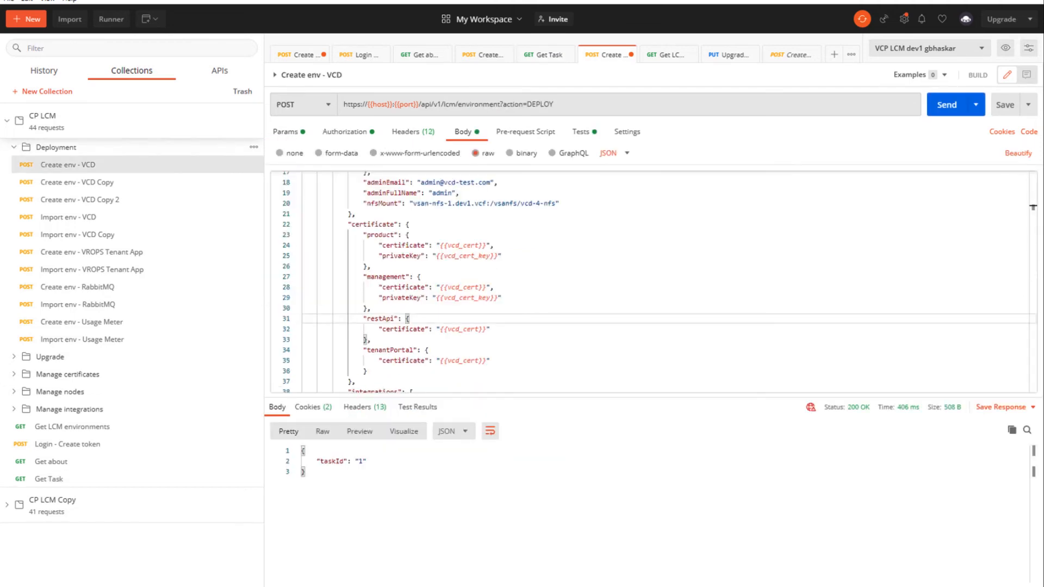
pyautogui.click(588, 586)
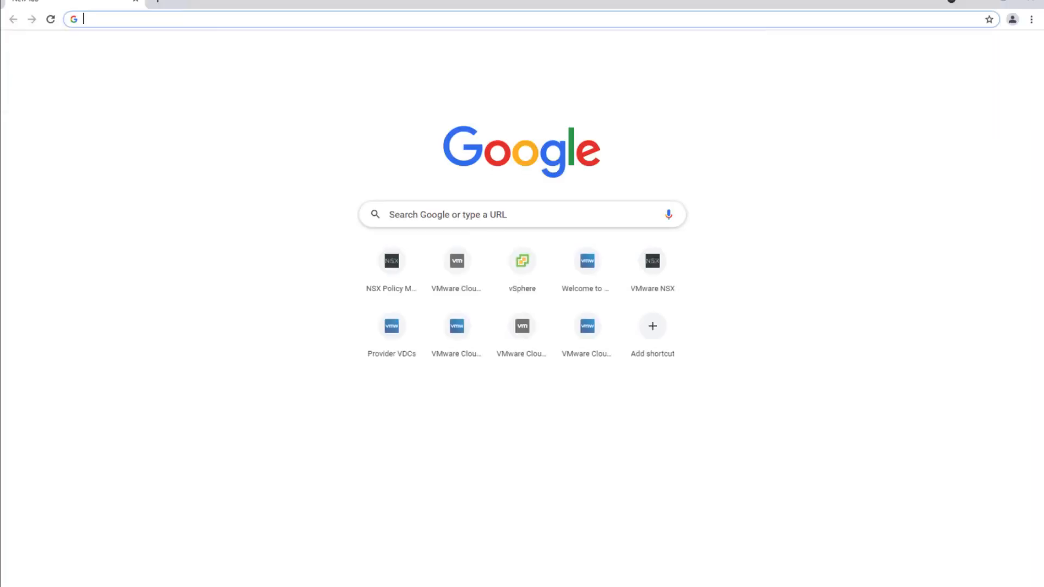
pyautogui.moveTo(614, 586)
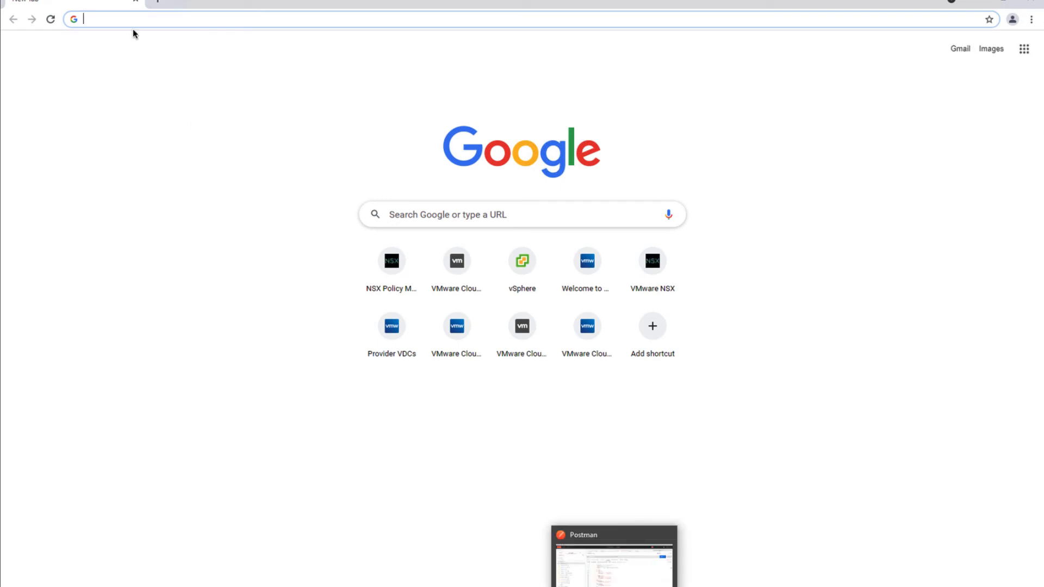
pyautogui.write('https://192.168.13.90')
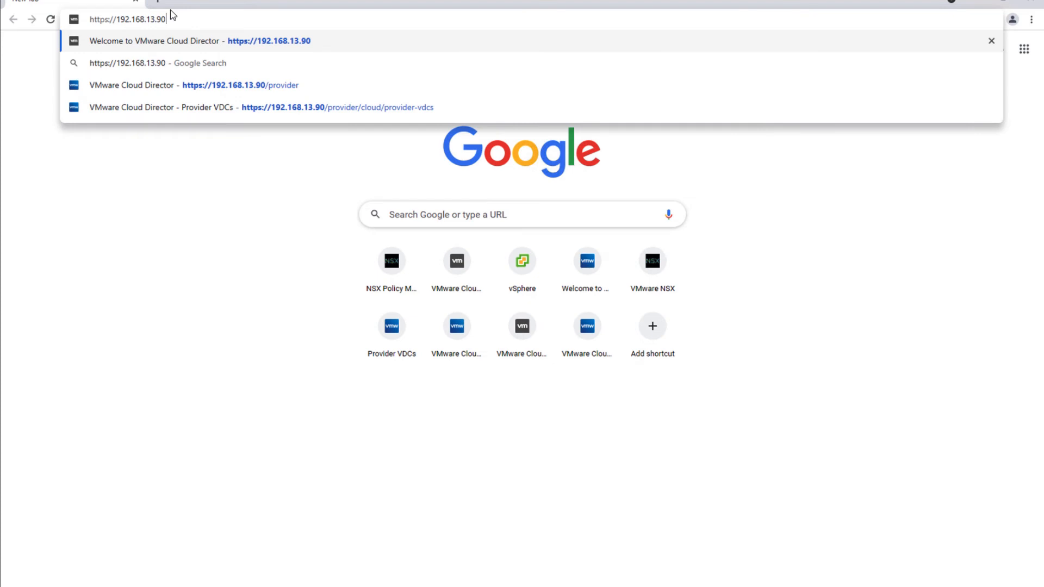
pyautogui.write('/pro')
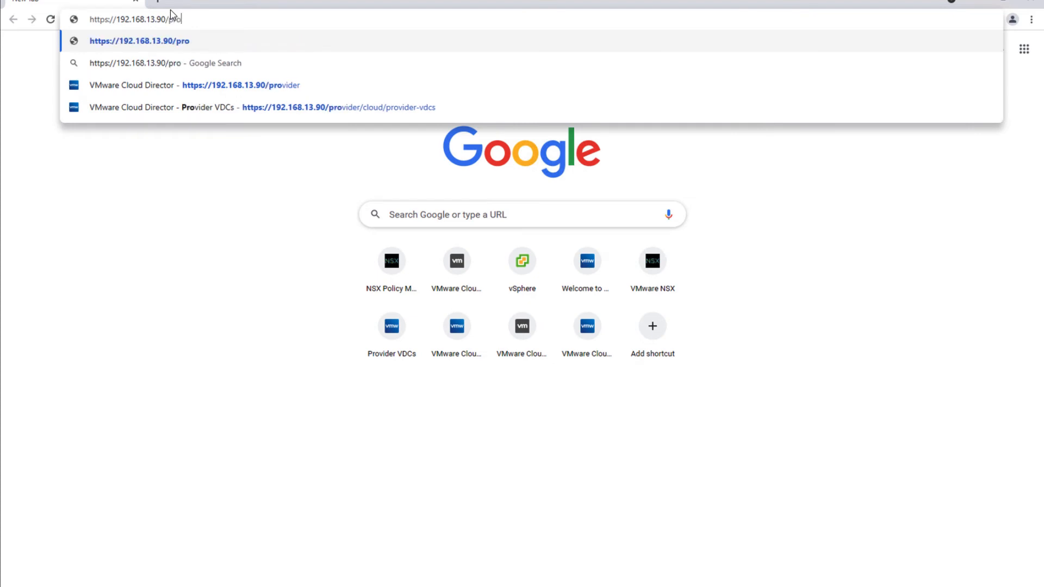
pyautogui.write('vider')
pyautogui.press('Return')
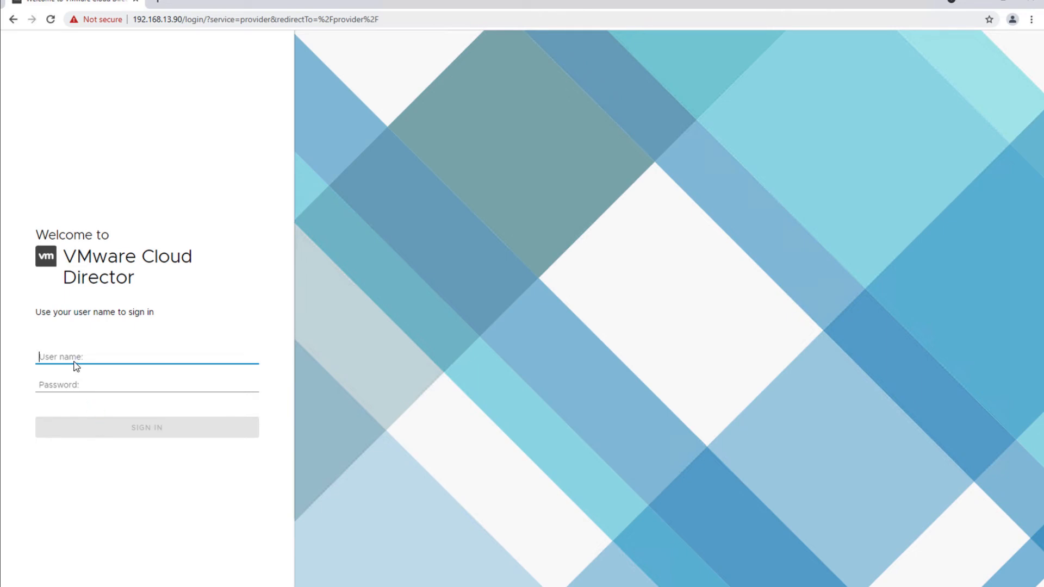
# Sign in with user name administrator and the account password
pyautogui.click(71, 356)
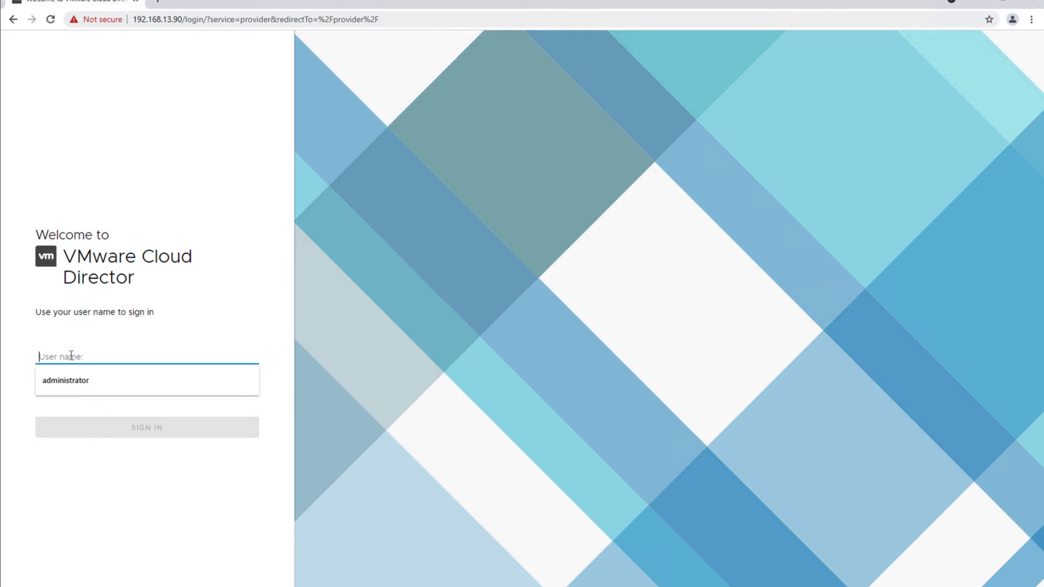
pyautogui.write('administrator')
pyautogui.press('Tab')
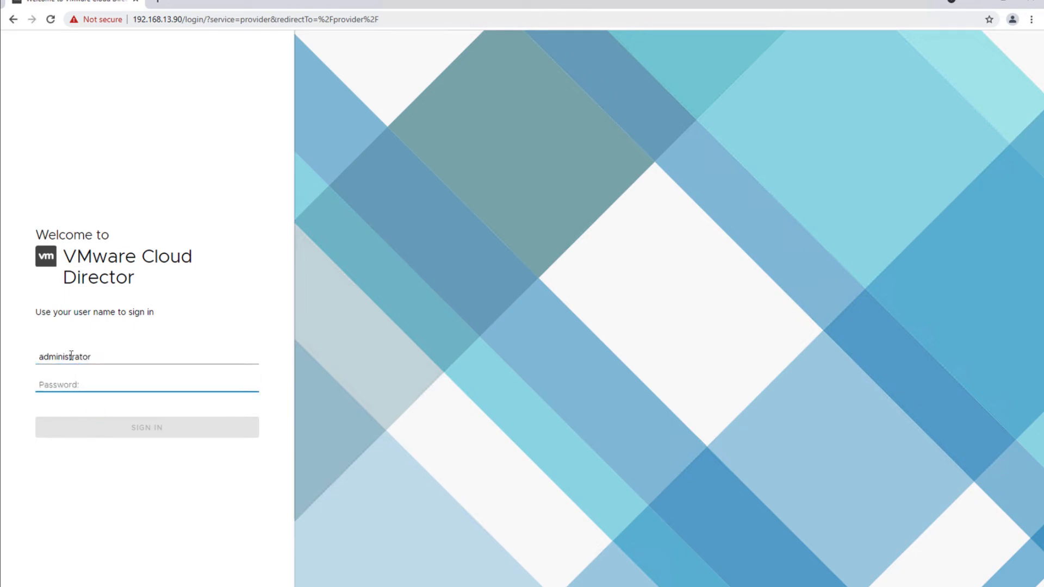
pyautogui.write('pa')
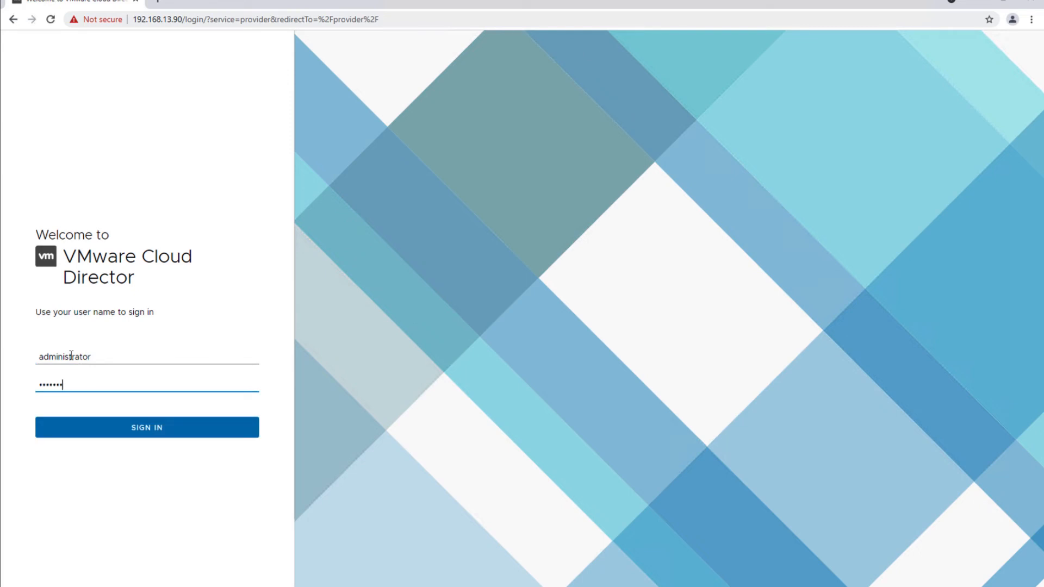
pyautogui.press('Return')
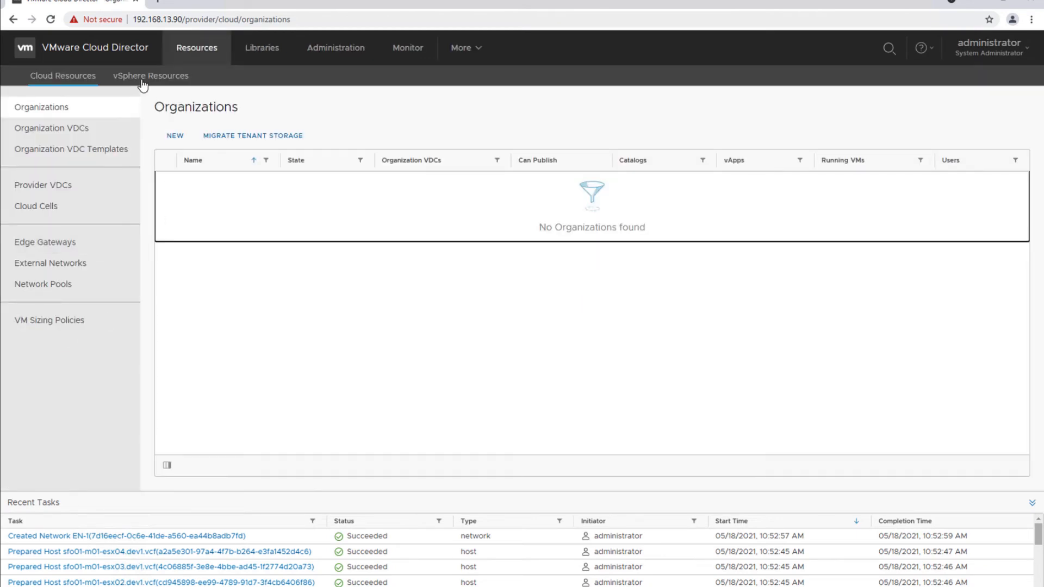
# Review the vSphere resources, NSX-T Managers, Provider VDCs, External Networks and Network Pools
pyautogui.click(125, 77)
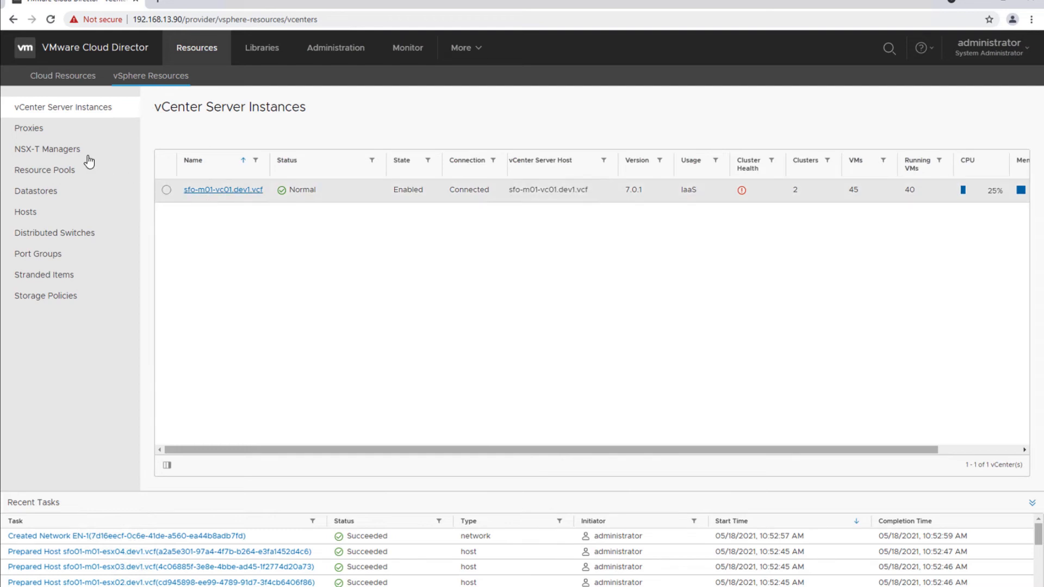
pyautogui.click(48, 148)
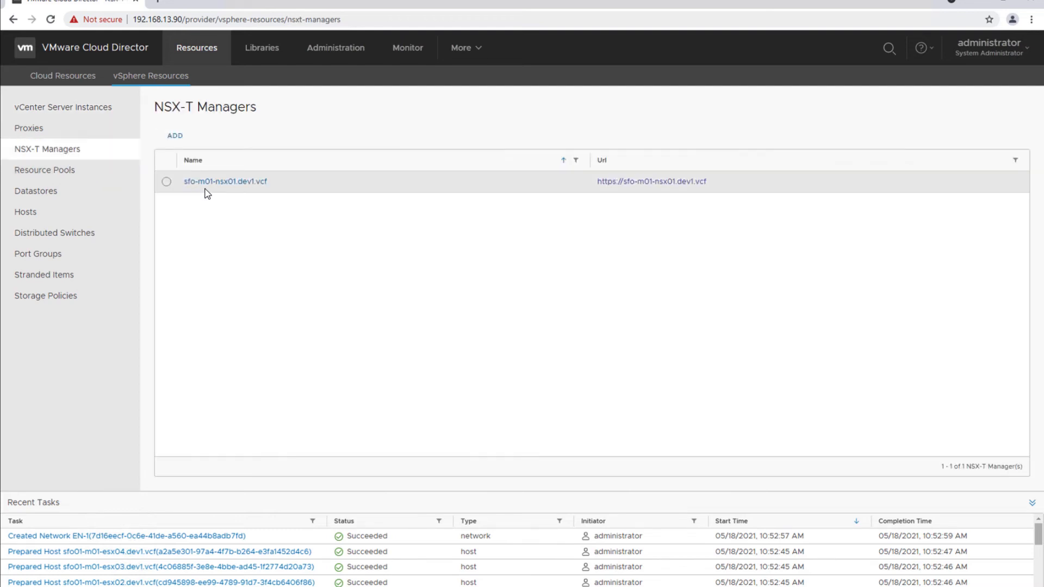
pyautogui.click(69, 81)
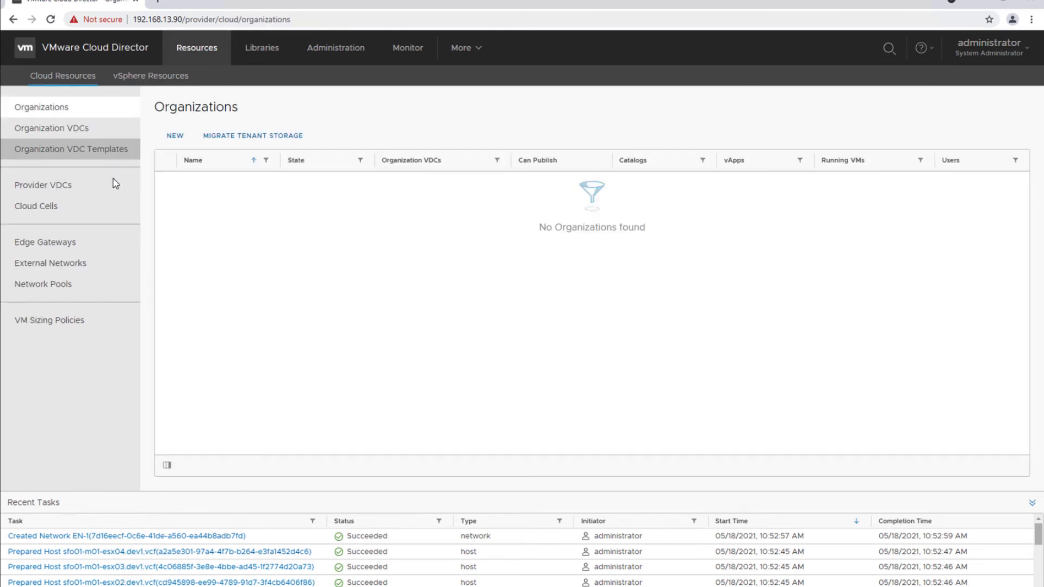
pyautogui.click(64, 190)
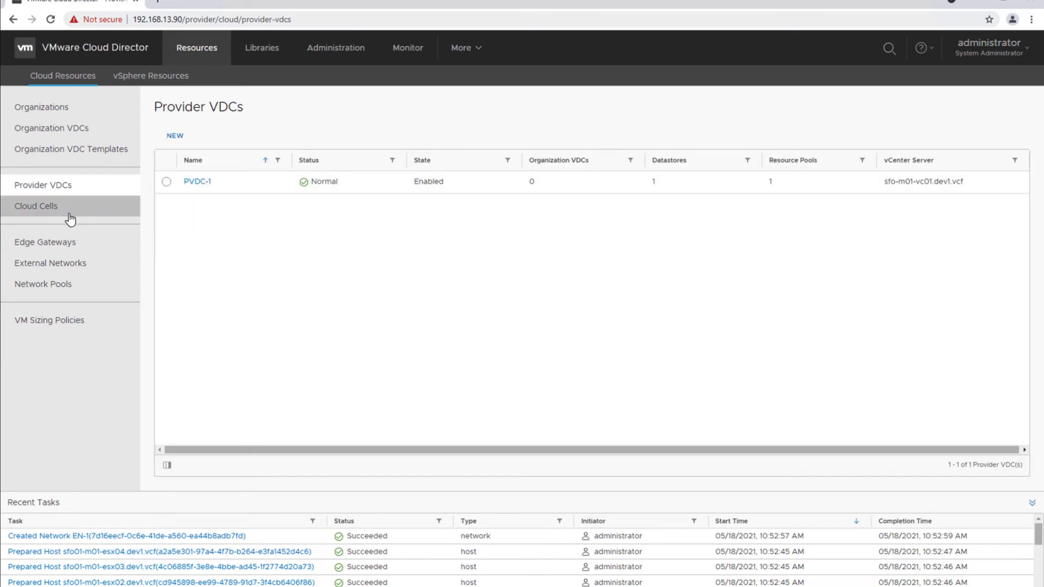
pyautogui.click(60, 265)
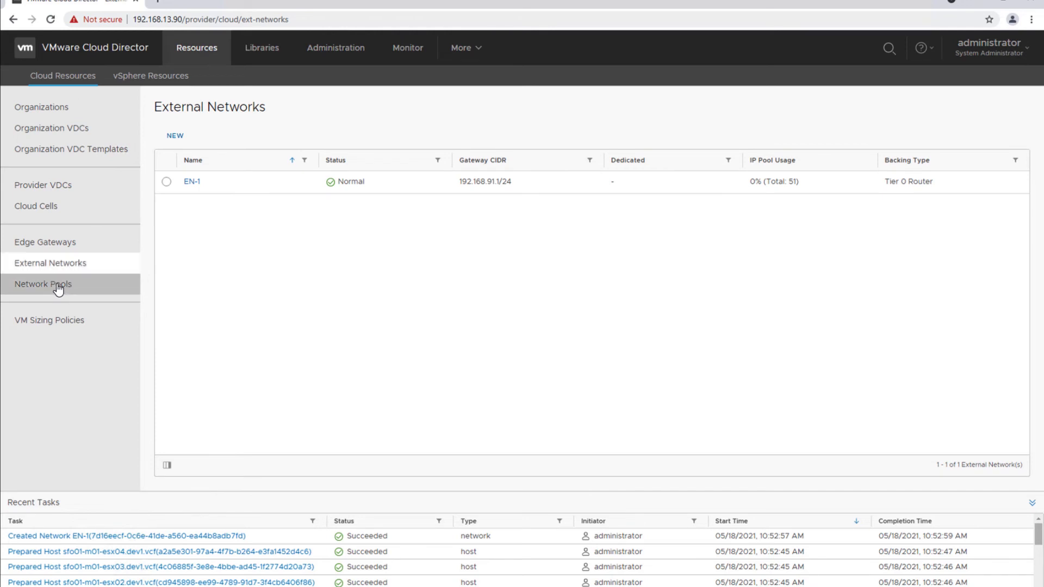
pyautogui.click(59, 290)
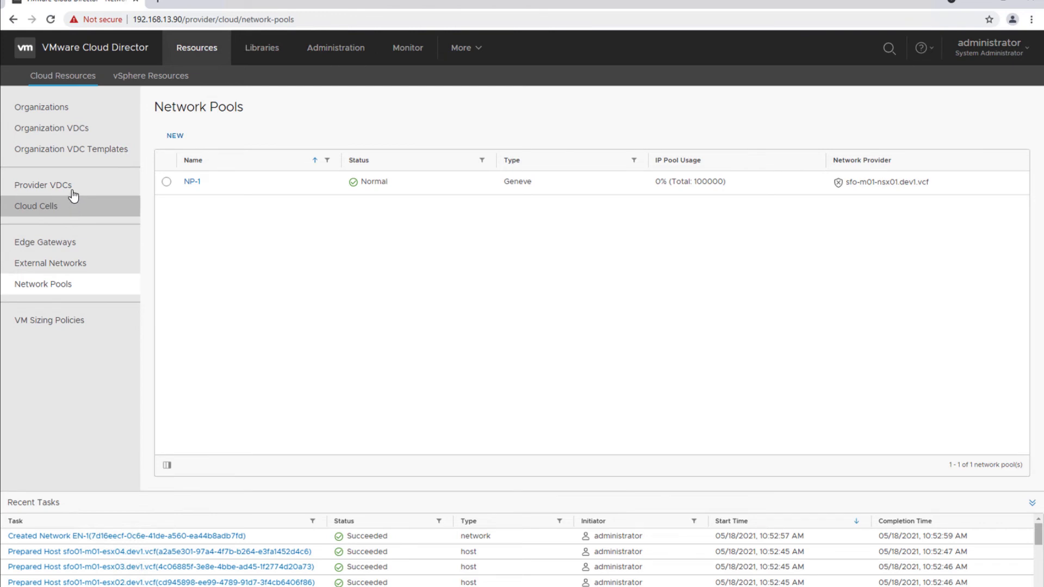
# Check the Cloud Cells list, then view the Extensibility settings
pyautogui.click(34, 210)
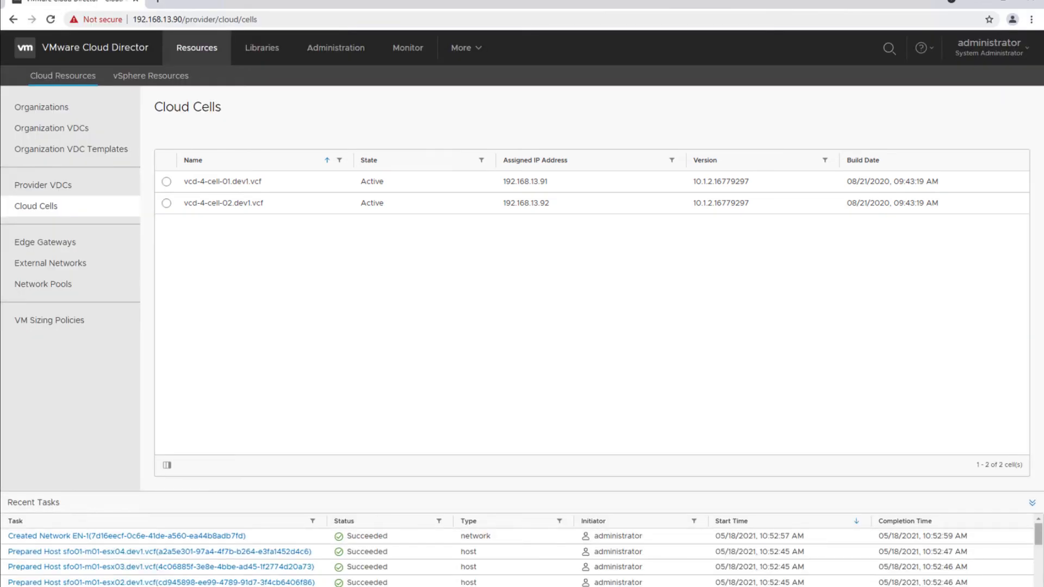
pyautogui.moveTo(614, 586)
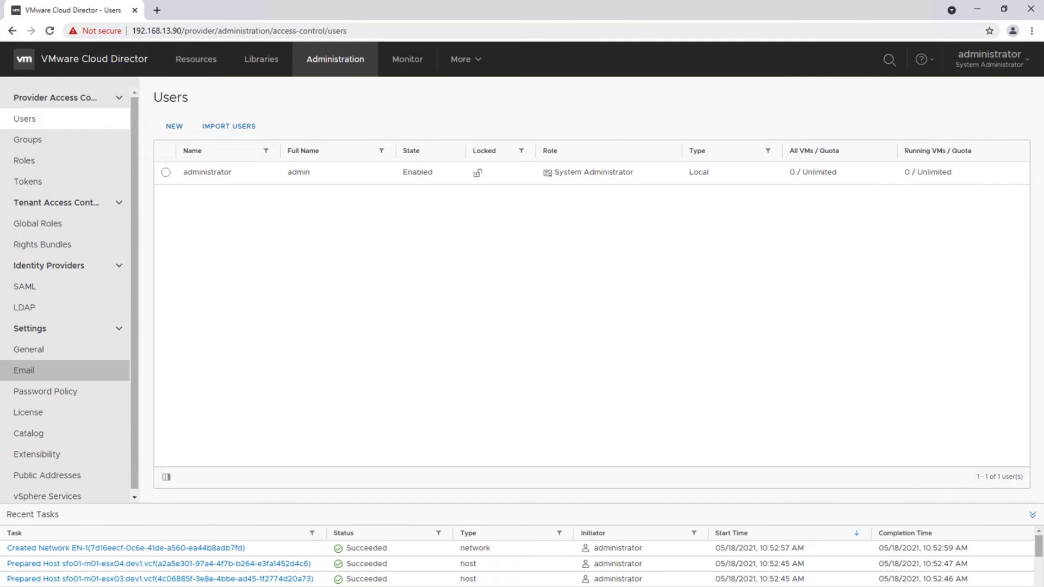
pyautogui.click(45, 460)
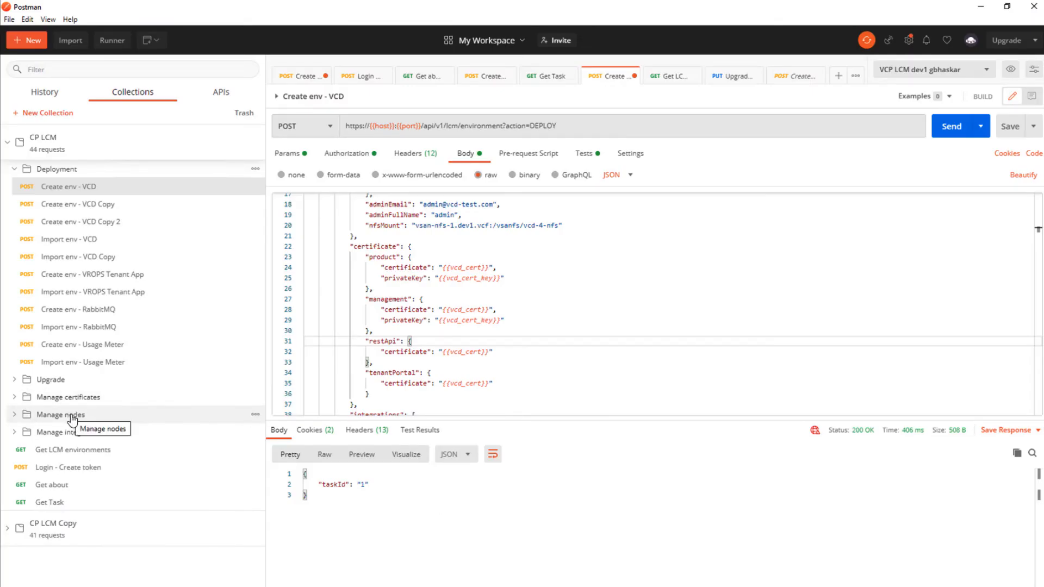
# Send Get LCM environments, review the 200 OK vcd-env-1 response, and expand the Upgrade folder
pyautogui.click(187, 449)
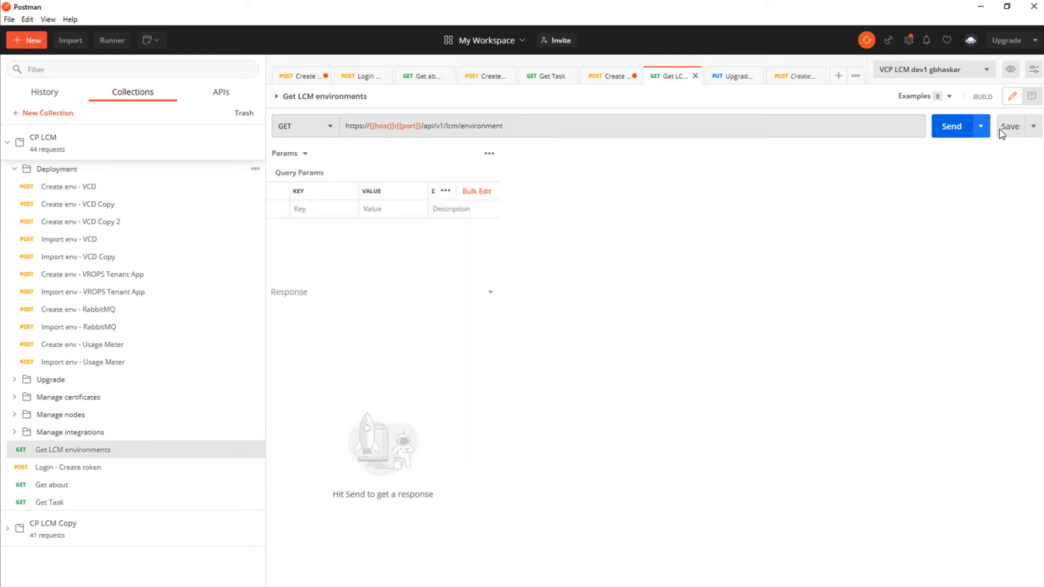
pyautogui.click(950, 127)
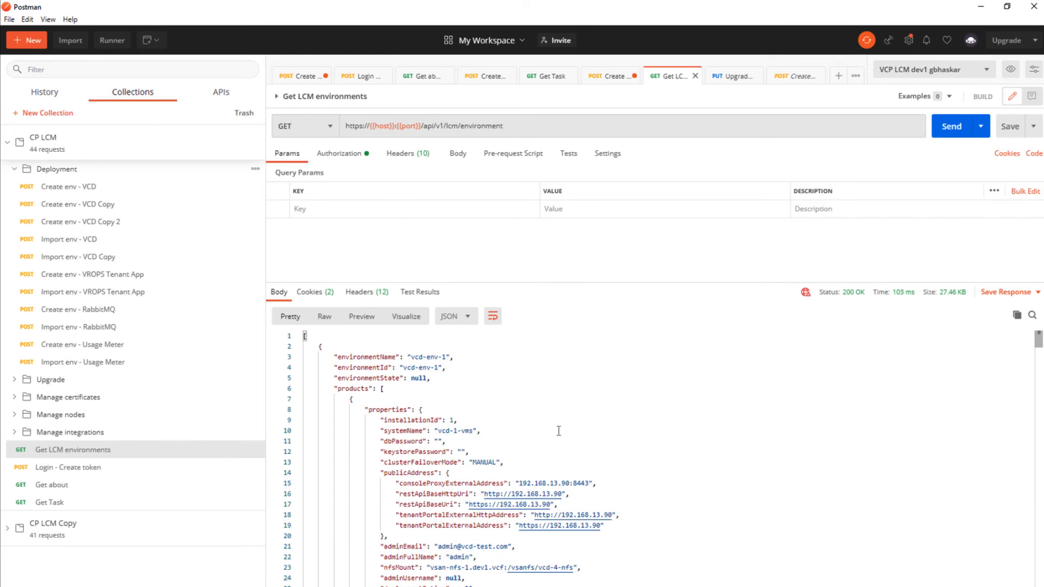
pyautogui.scroll(-1, 558, 430)
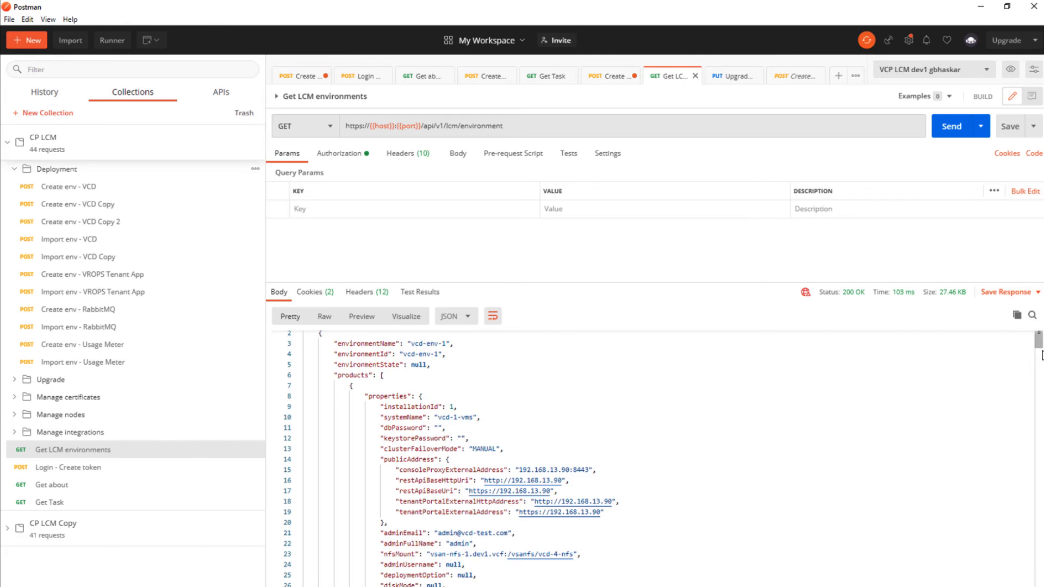
pyautogui.scroll(-20, 1026, 449)
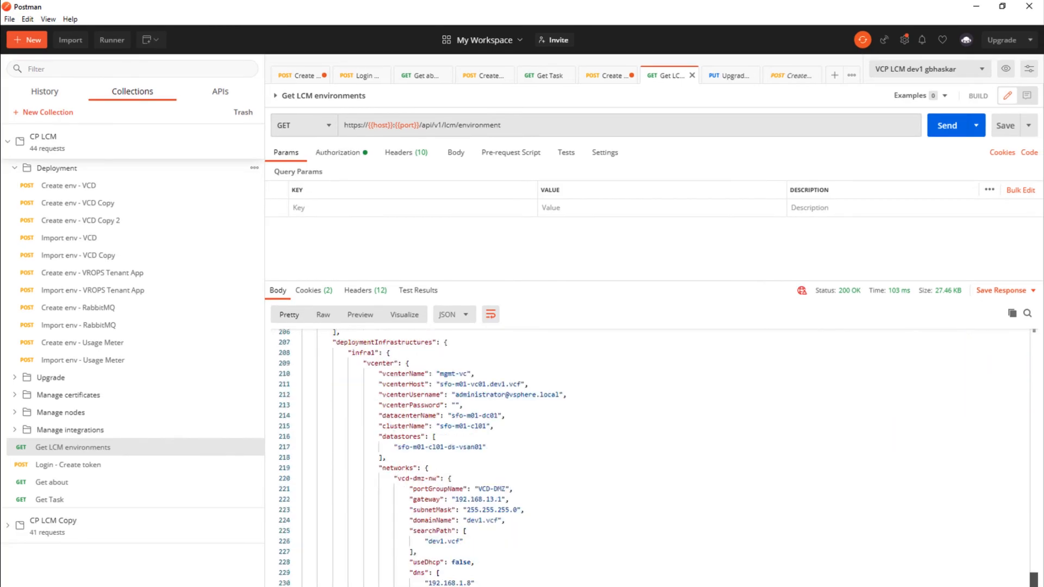
pyautogui.scroll(-5, 410, 459)
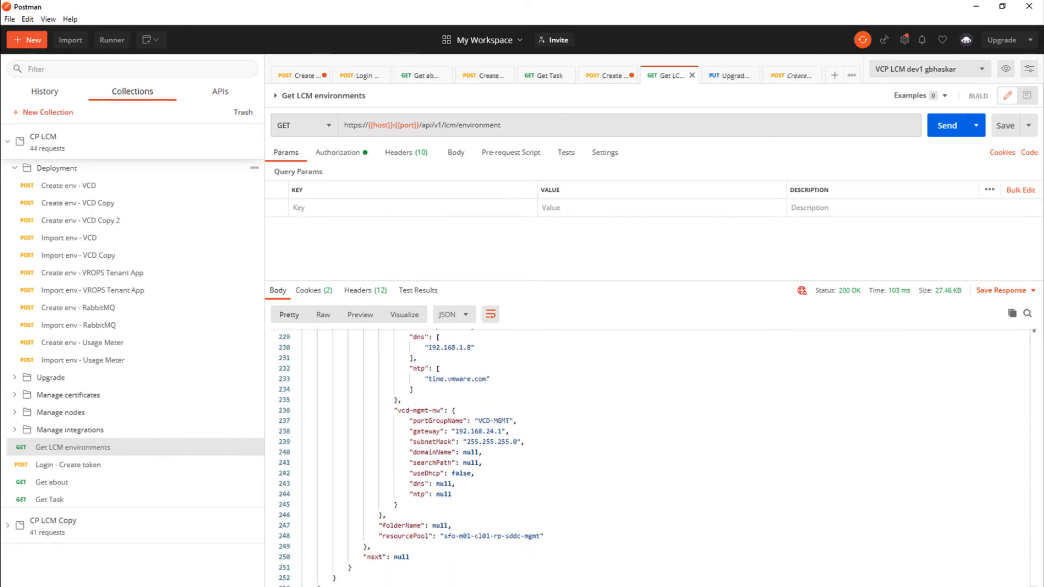
pyautogui.click(51, 378)
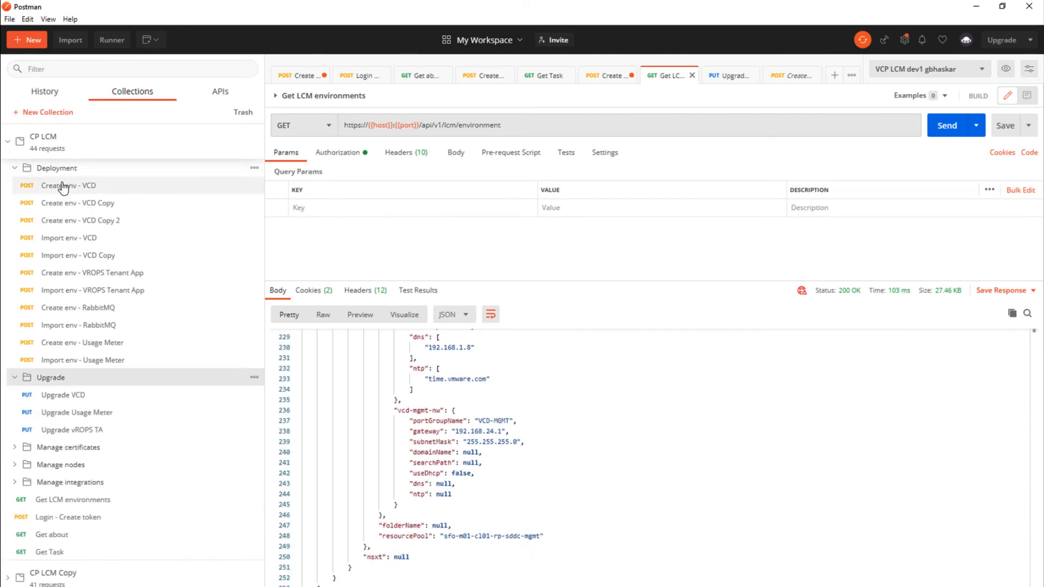
# Check the Create env - VCD body's deployed version 10.1.2 and glance at the Cloud Director window
pyautogui.click(68, 185)
pyautogui.moveTo(1033, 231); pyautogui.dragTo(1035, 339)
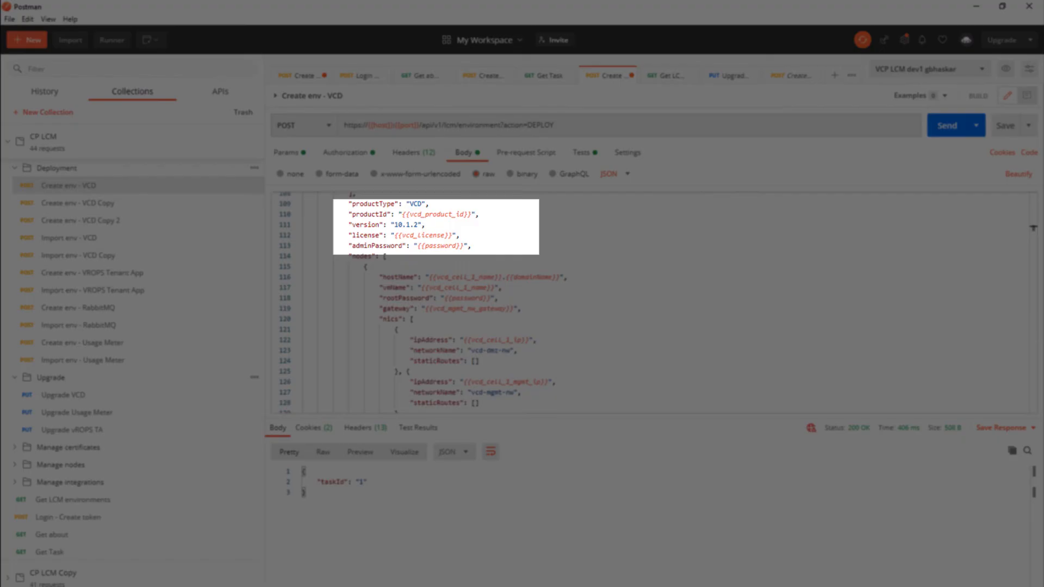
pyautogui.click(671, 586)
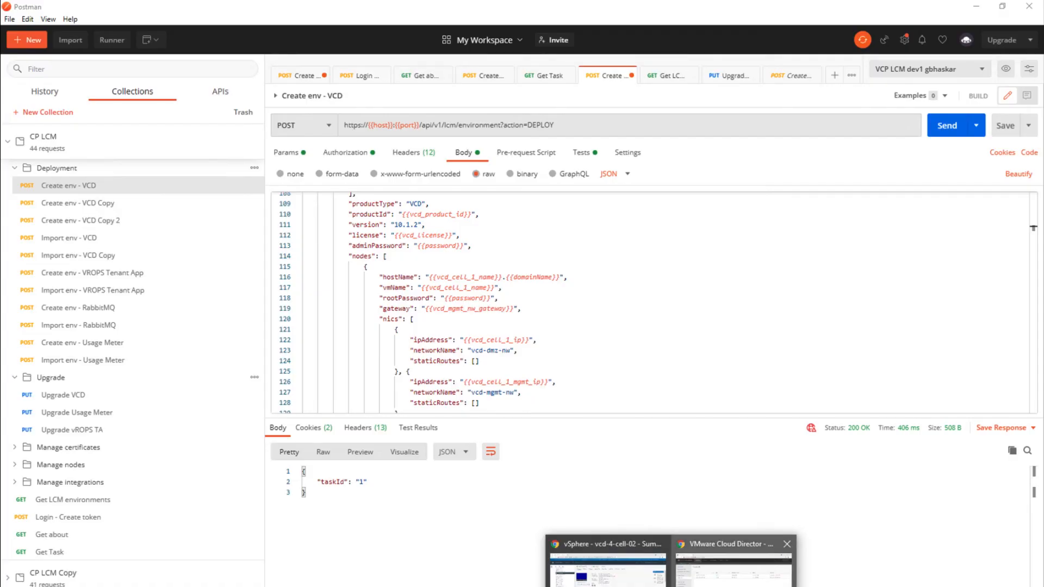
pyautogui.click(734, 566)
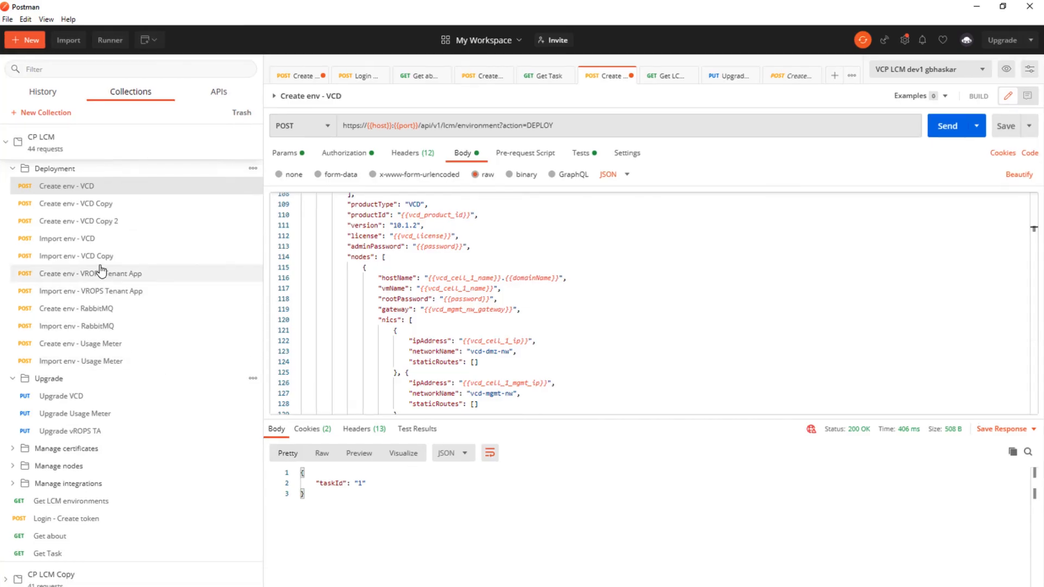
# Send the Upgrade VCD request with targetVersion 10.2.0, which returns taskId 2
pyautogui.click(74, 397)
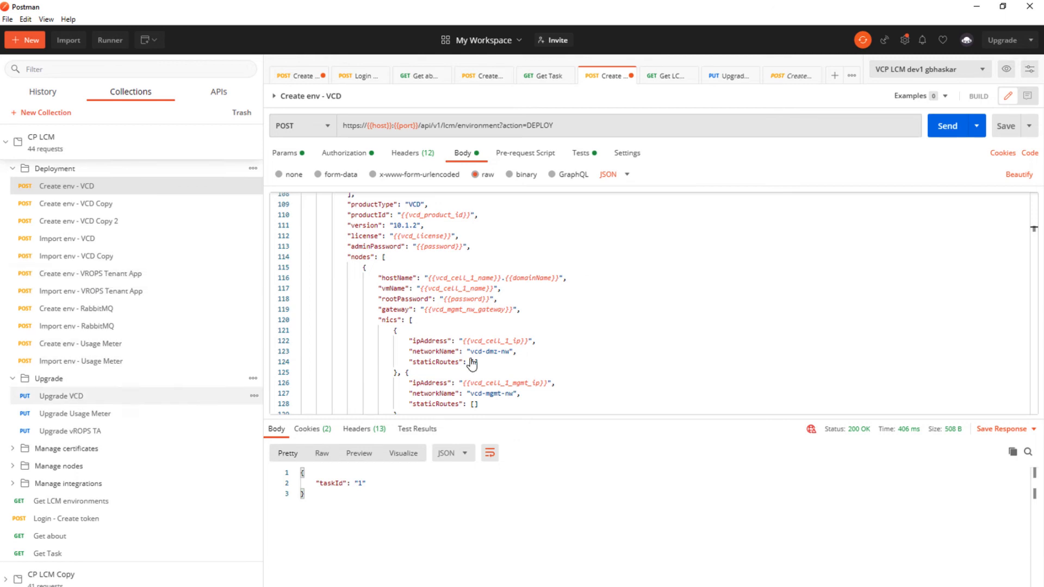
pyautogui.click(464, 154)
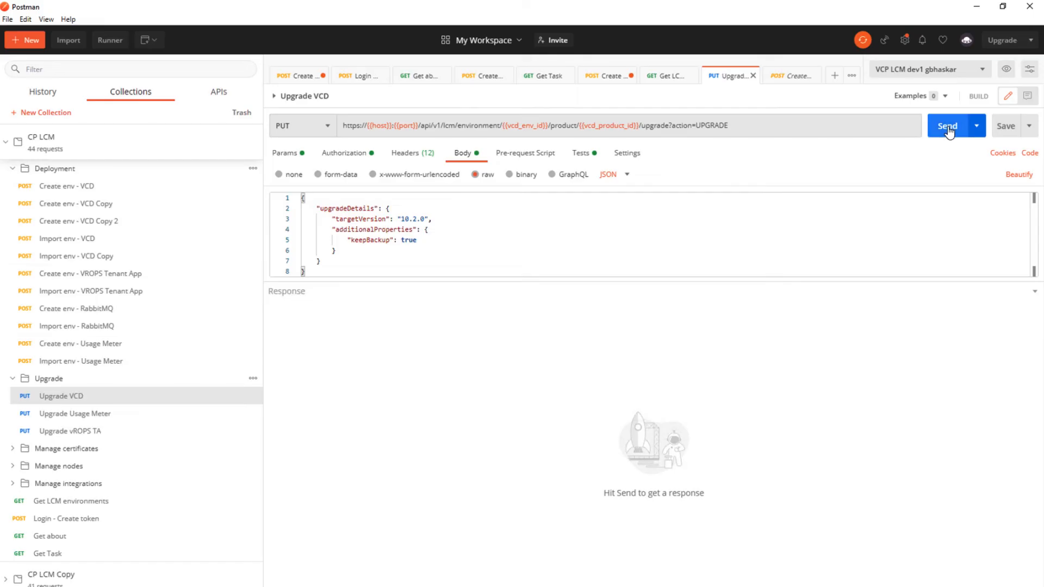
pyautogui.click(947, 132)
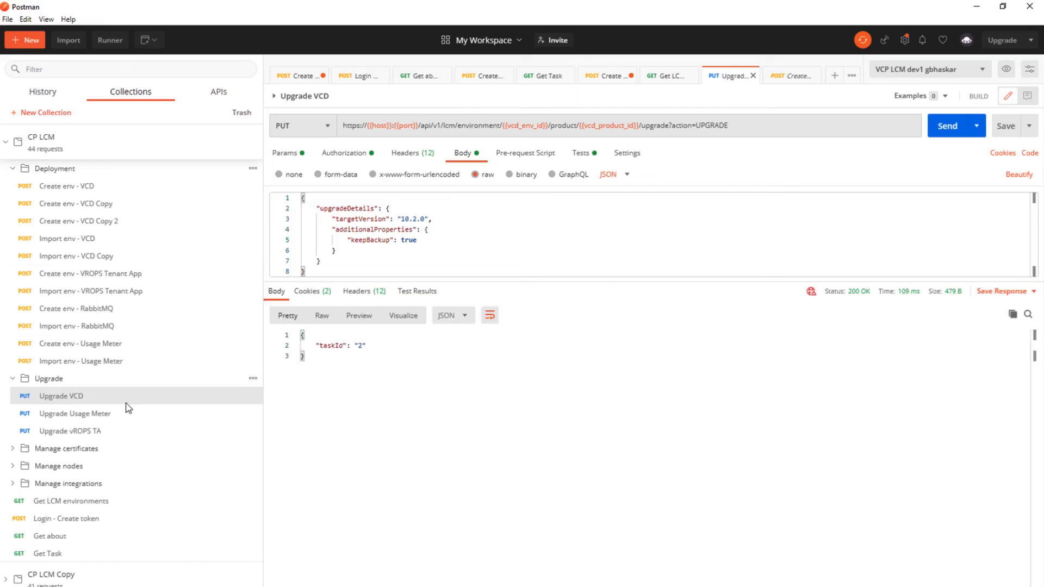
pyautogui.click(49, 553)
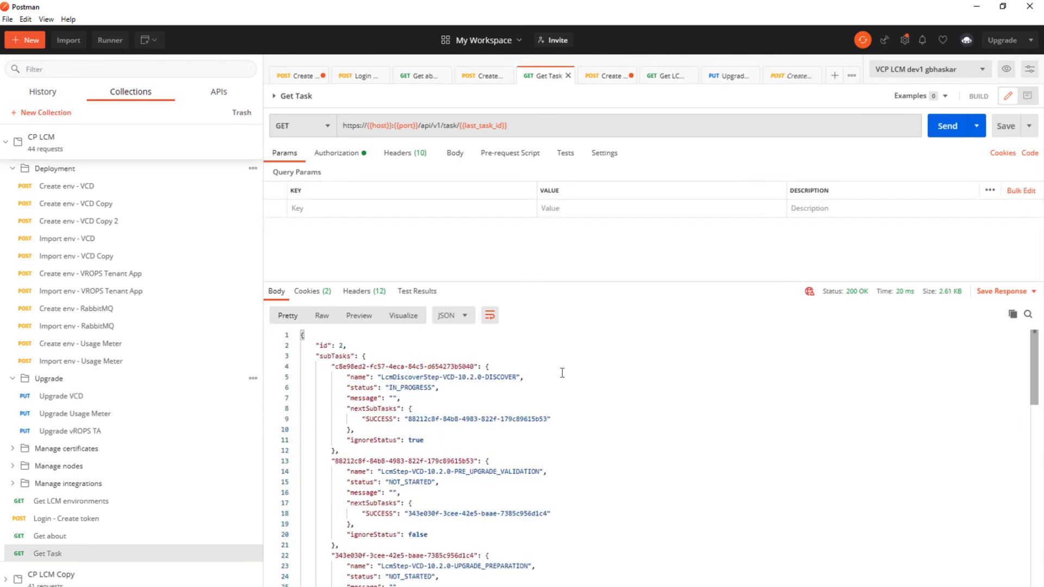
# Re-send Get Task twice and confirm the 10.2.0 UPGRADE_PREPARATION step is SUCCESS with sub-checks OK
pyautogui.click(947, 128)
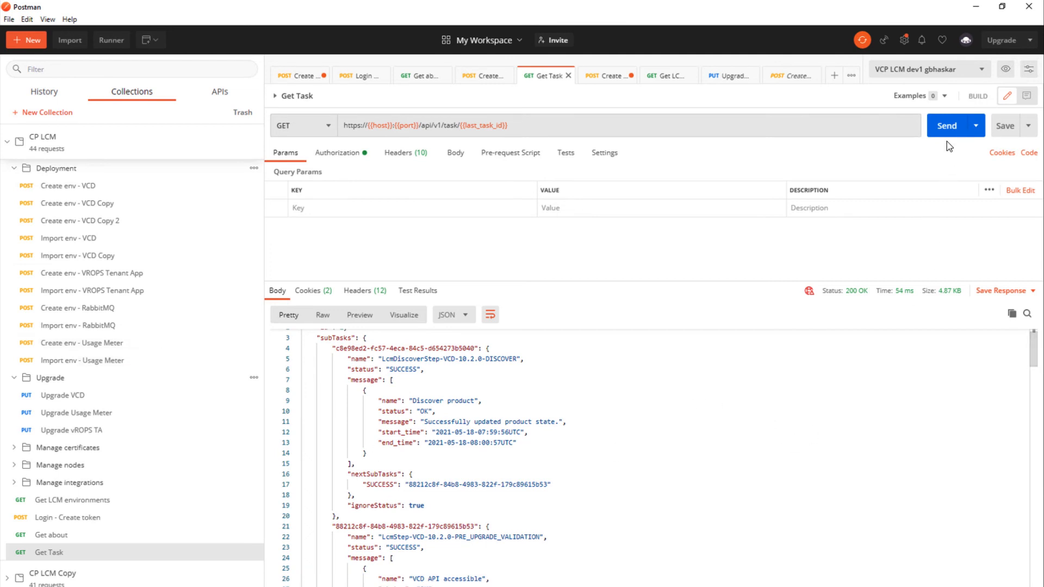
pyautogui.click(946, 125)
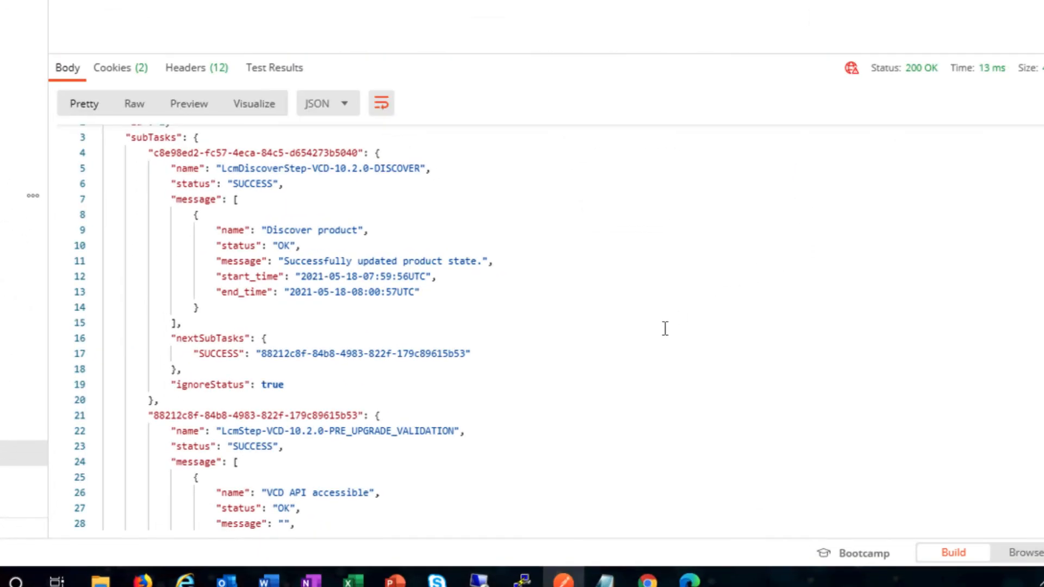
pyautogui.scroll(-2, 665, 329)
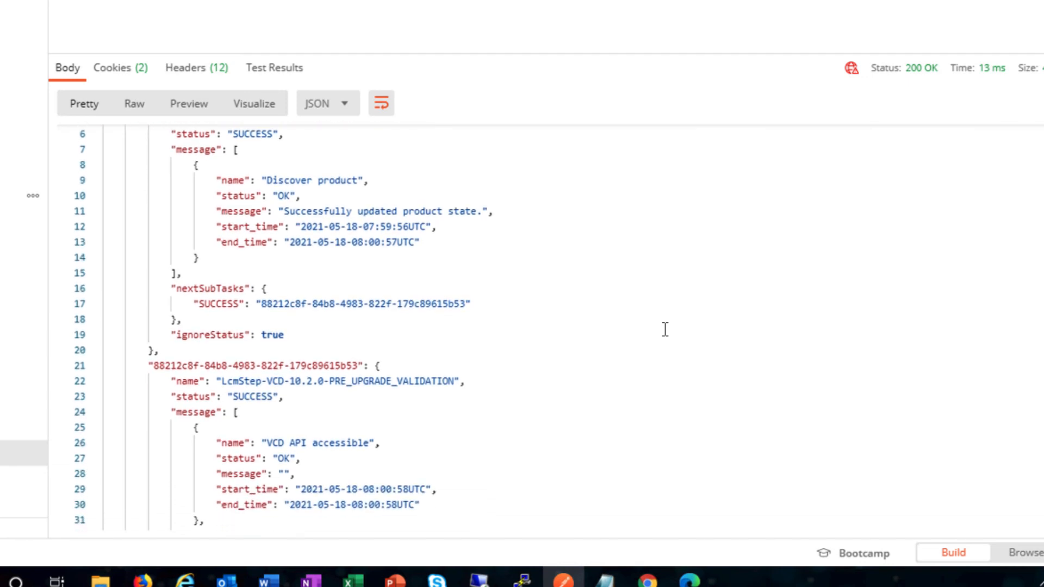
pyautogui.scroll(-4, 665, 329)
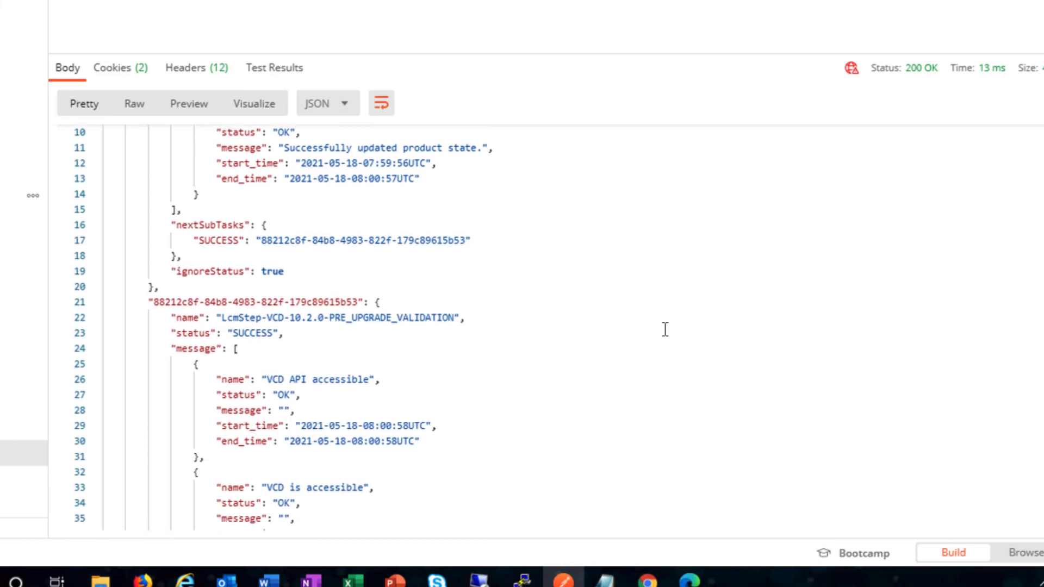
pyautogui.scroll(-10, 665, 329)
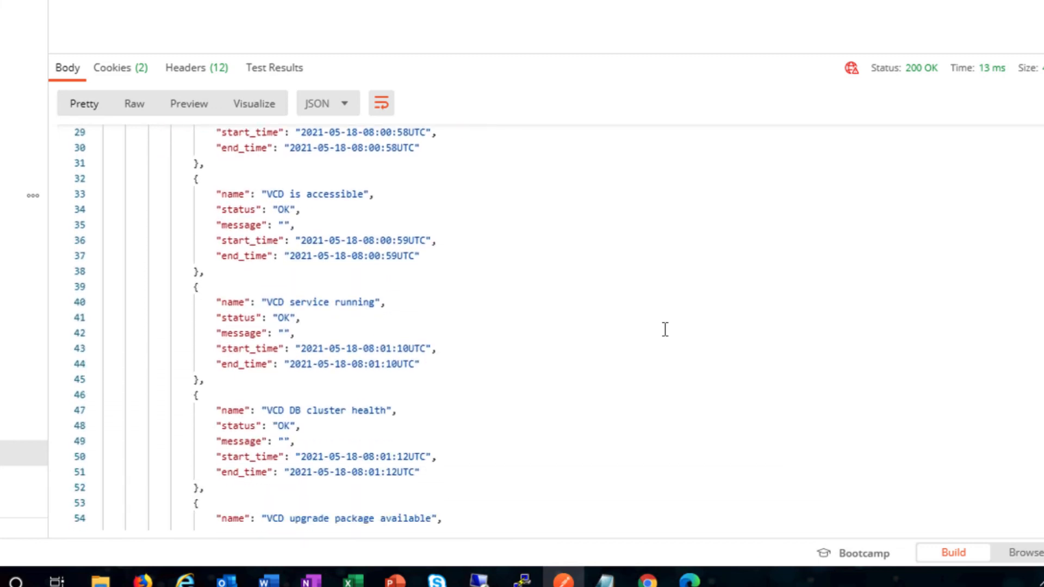
pyautogui.scroll(-7, 664, 329)
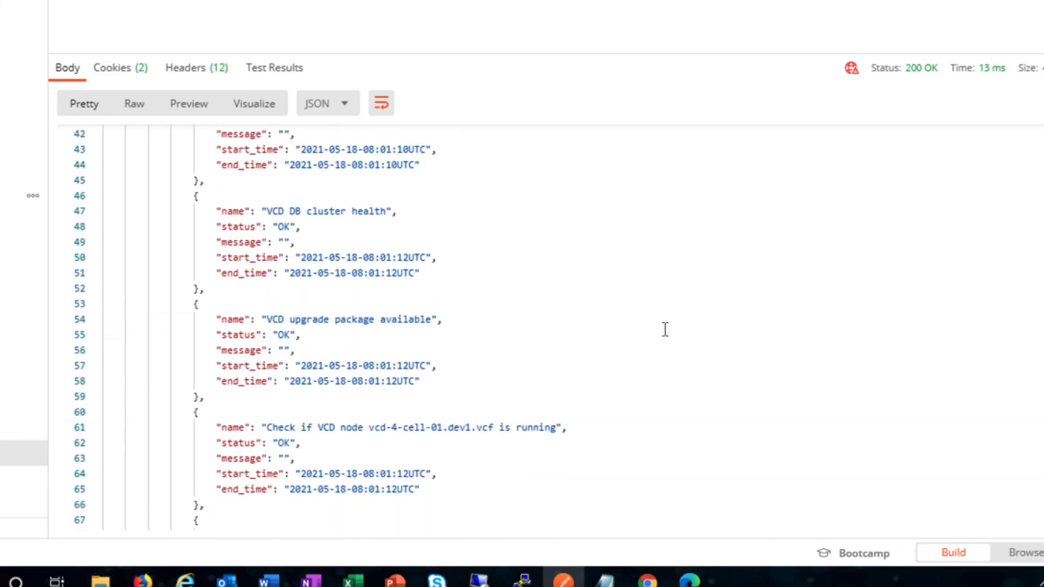
pyautogui.scroll(-5, 665, 329)
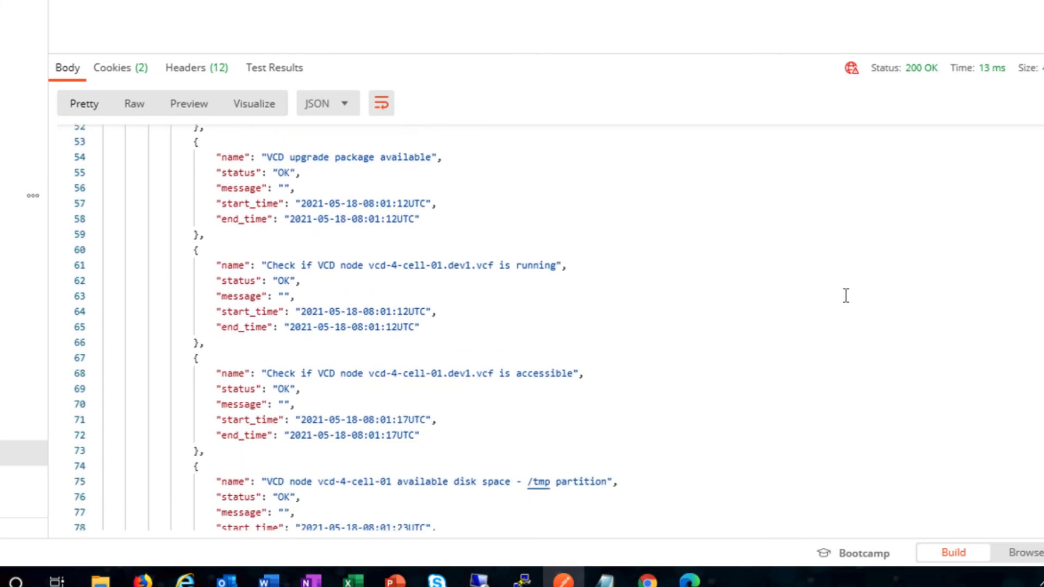
pyautogui.scroll(-1, 834, 302)
pyautogui.scroll(-6, 724, 334)
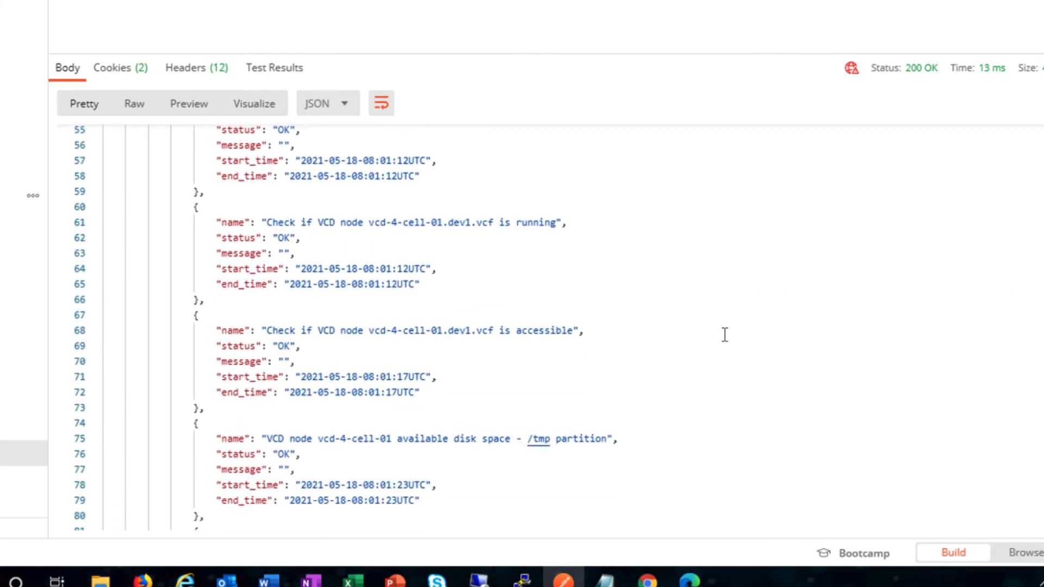
pyautogui.scroll(-7, 725, 334)
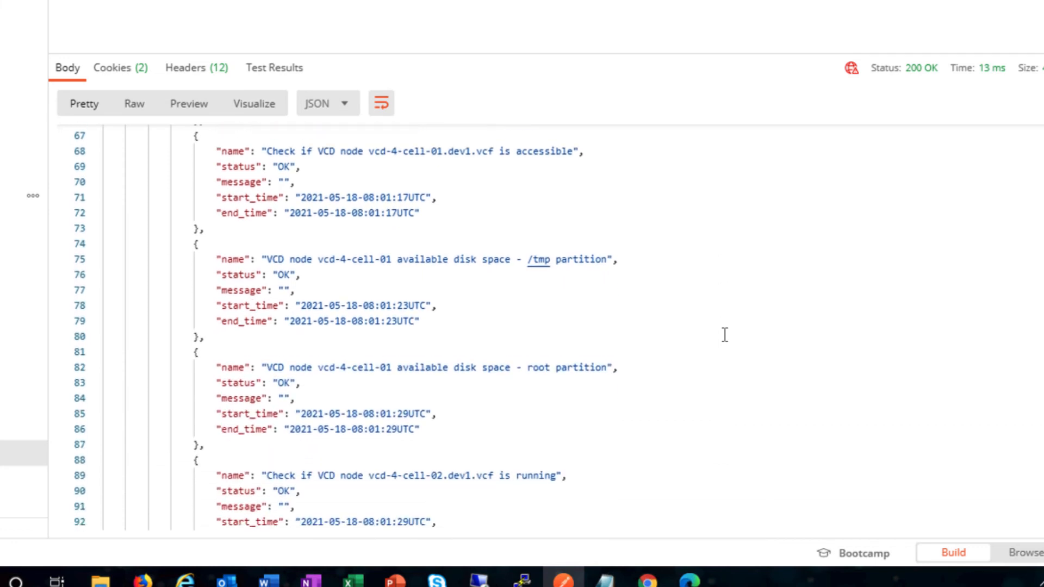
pyautogui.scroll(-6, 724, 335)
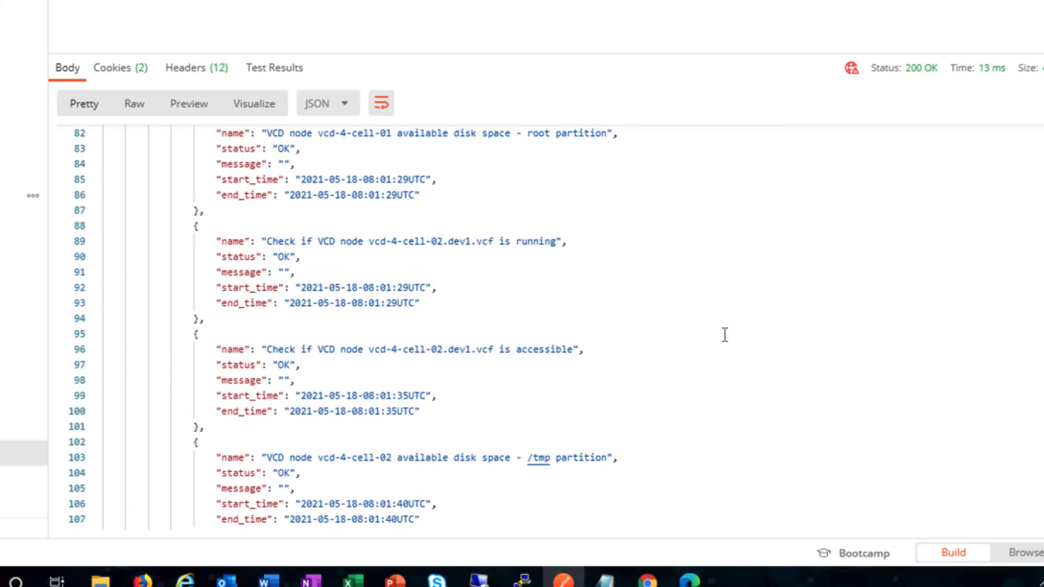
pyautogui.scroll(-10, 724, 334)
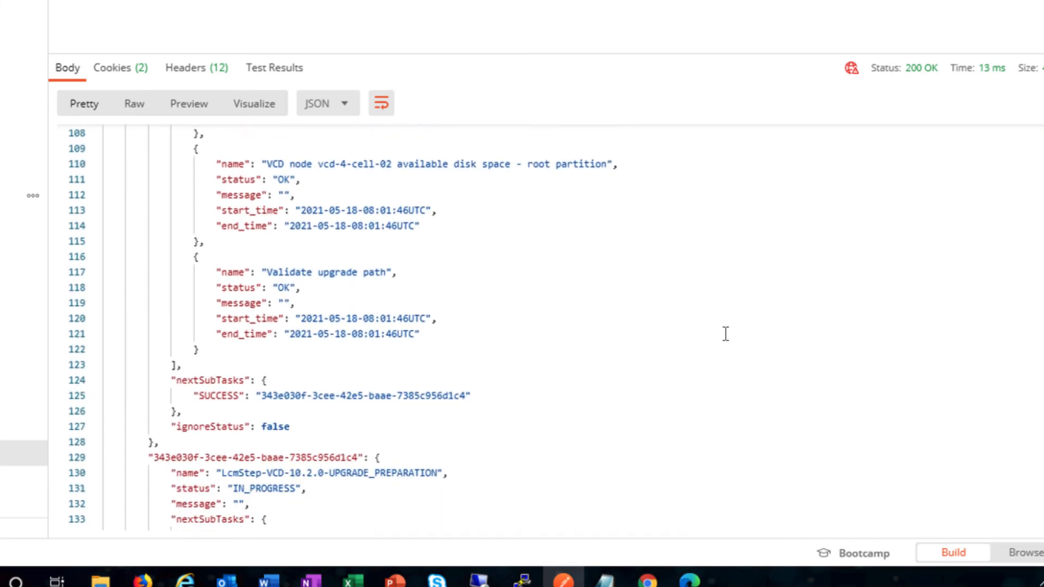
pyautogui.scroll(-3, 724, 335)
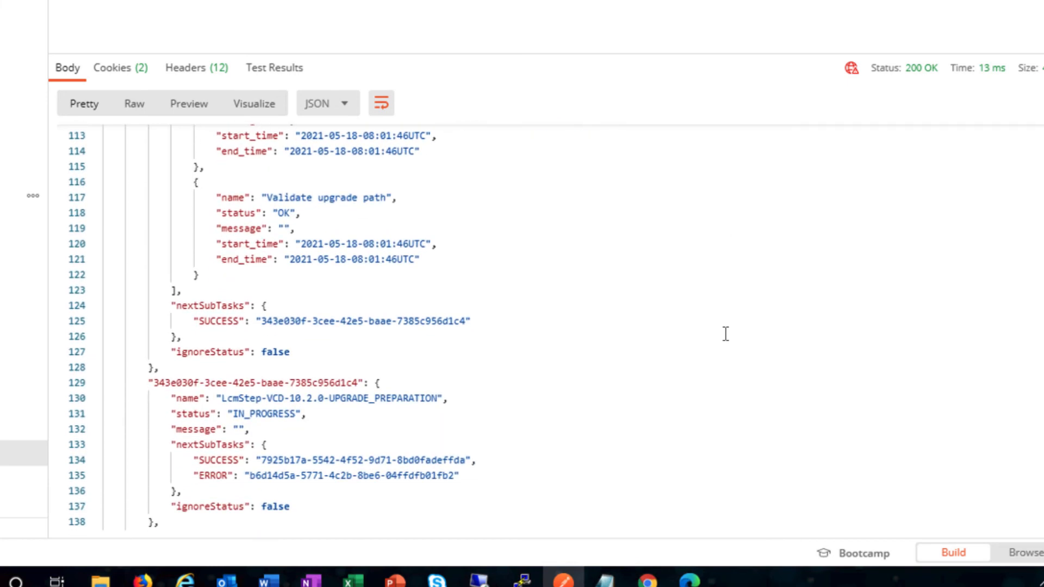
pyautogui.scroll(-3, 724, 334)
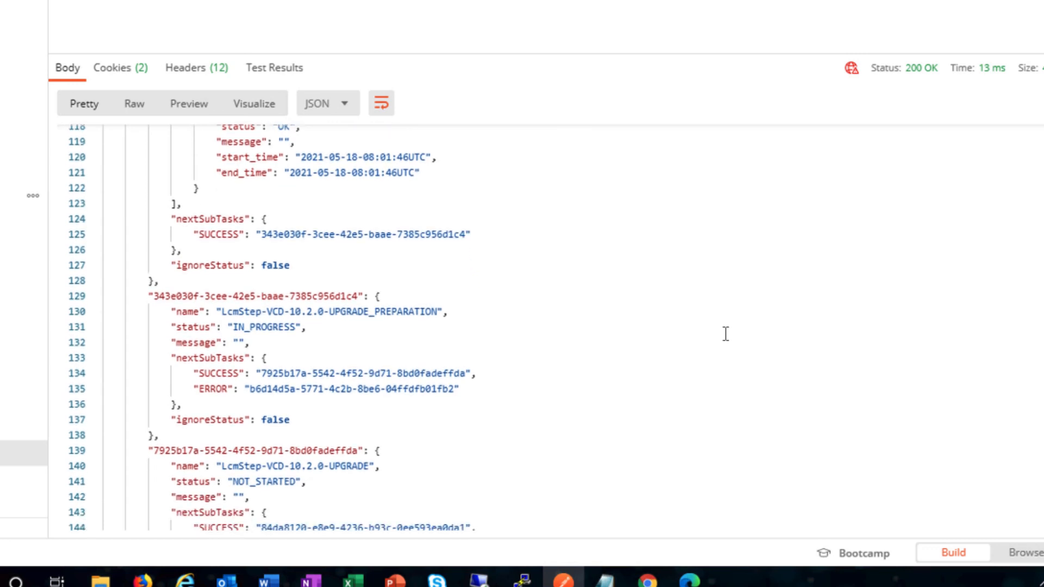
pyautogui.scroll(-3, 725, 333)
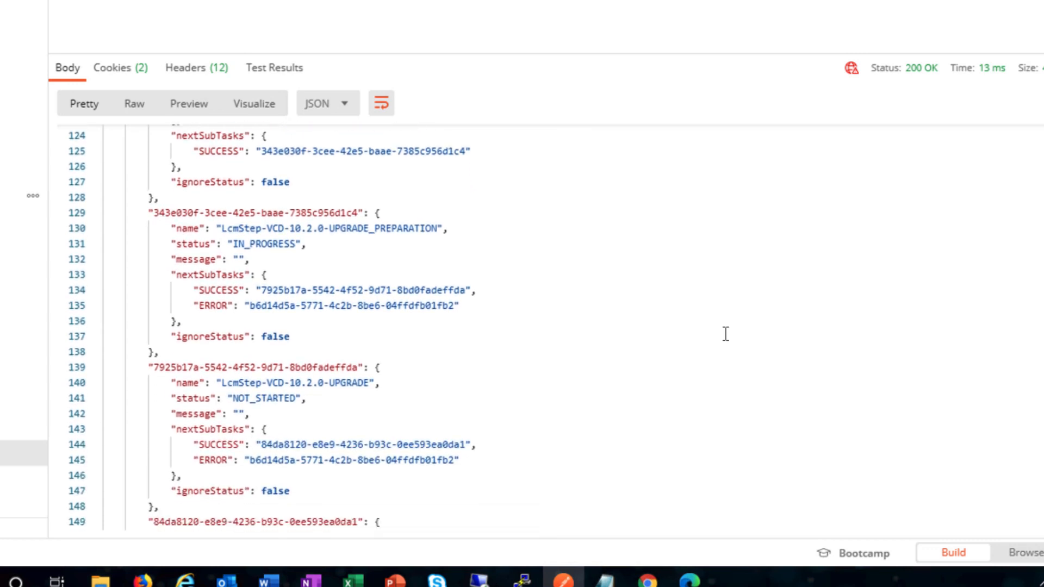
pyautogui.scroll(-3, 725, 333)
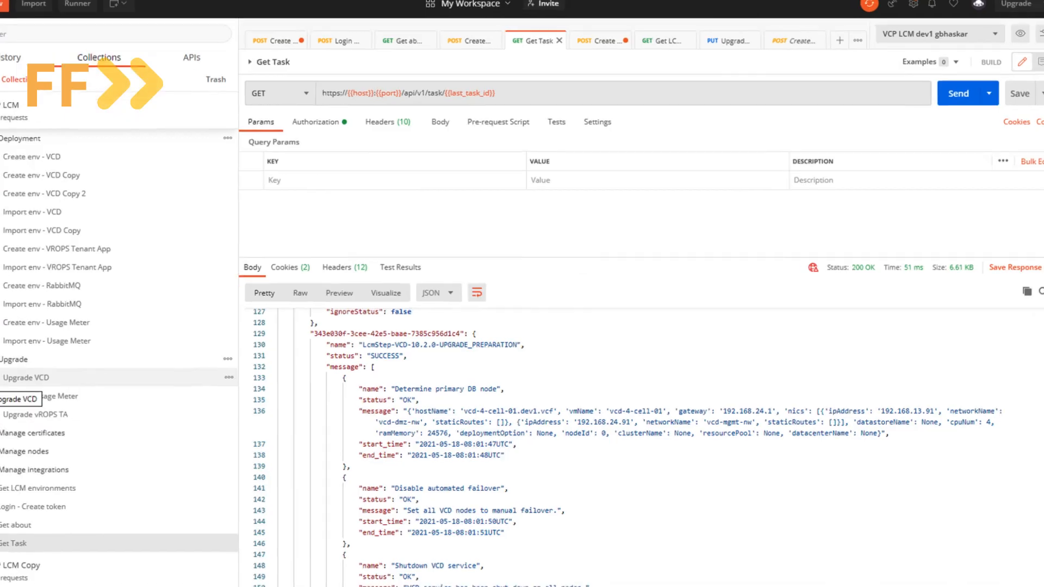
# Scroll the Get Task response through the upgrade and post-upgrade validation steps
pyautogui.scroll(-2, 827, 461)
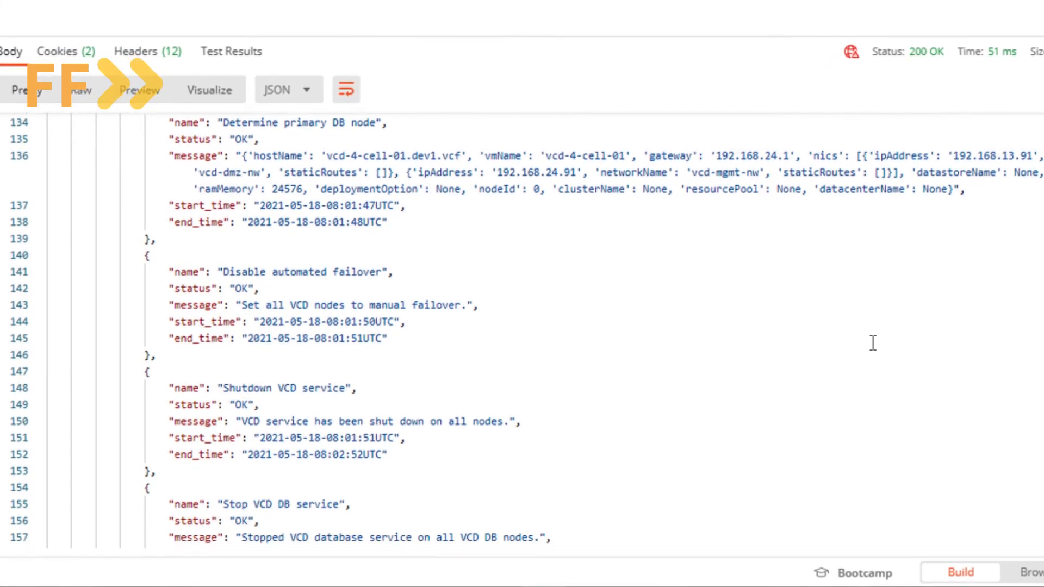
pyautogui.scroll(-10, 872, 342)
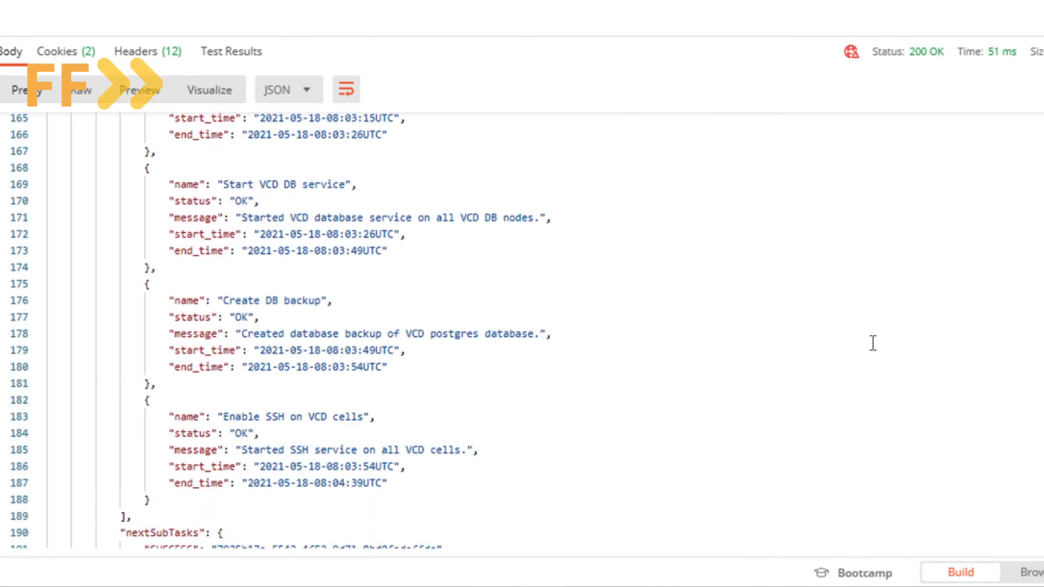
pyautogui.scroll(-9, 872, 342)
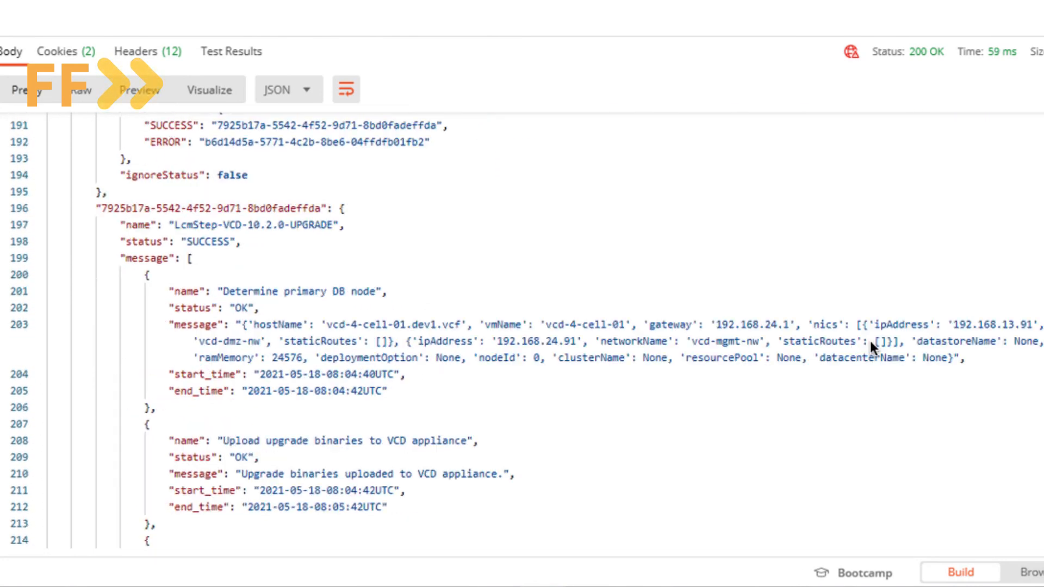
pyautogui.scroll(-8, 394, 316)
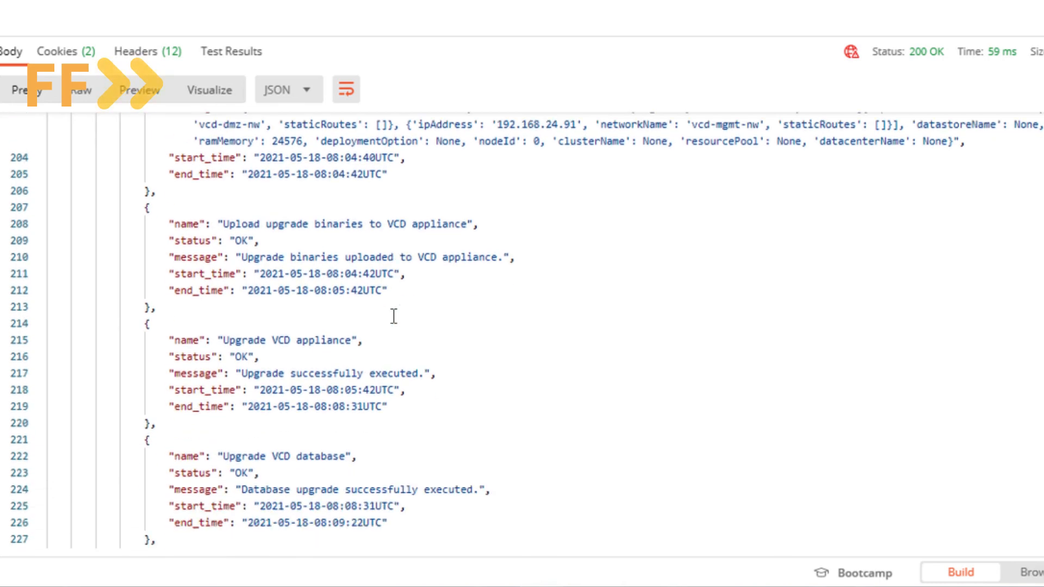
pyautogui.scroll(-9, 394, 317)
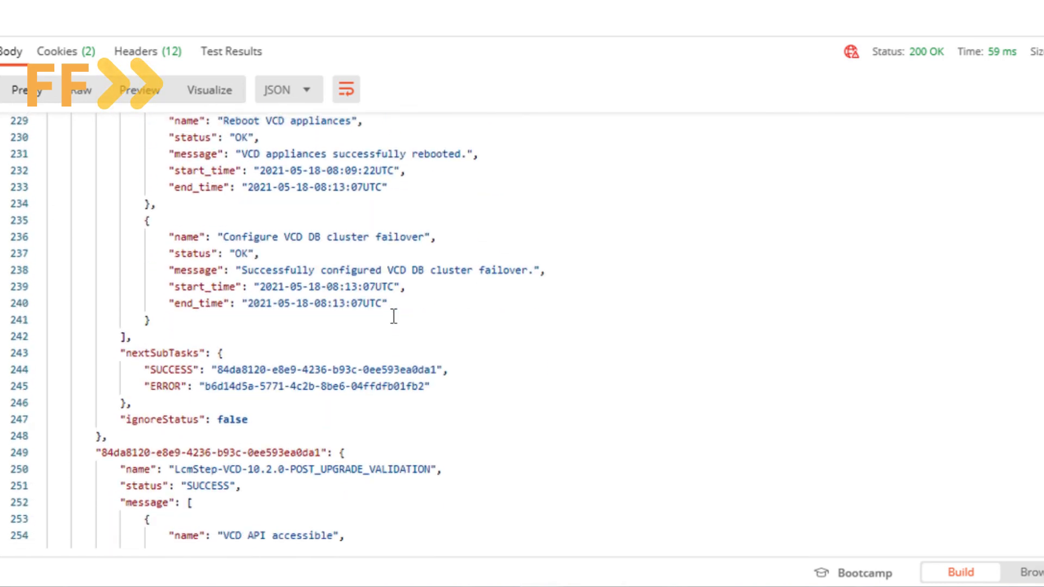
pyautogui.scroll(-2, 393, 317)
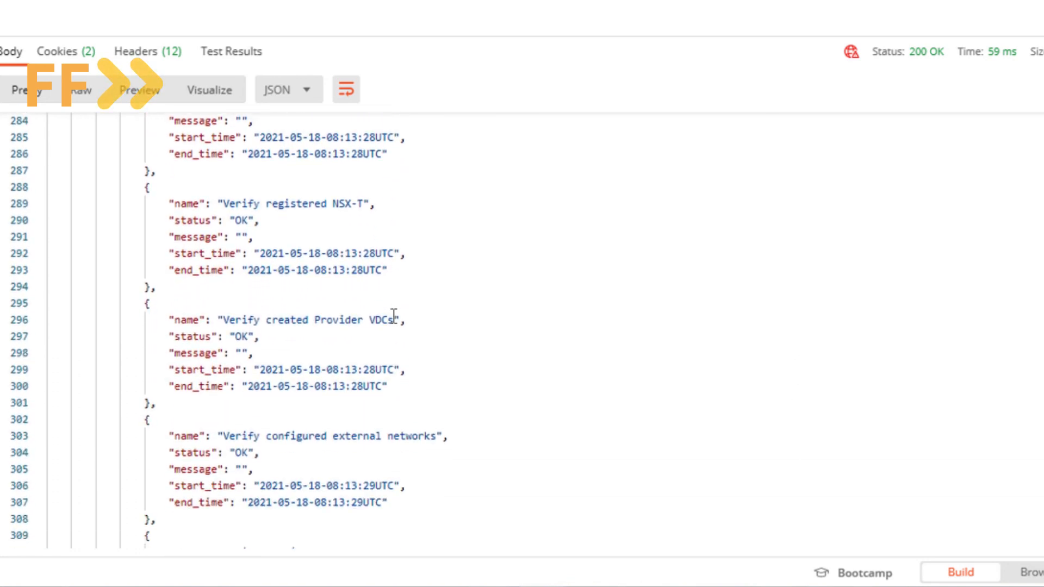
pyautogui.scroll(-8, 393, 316)
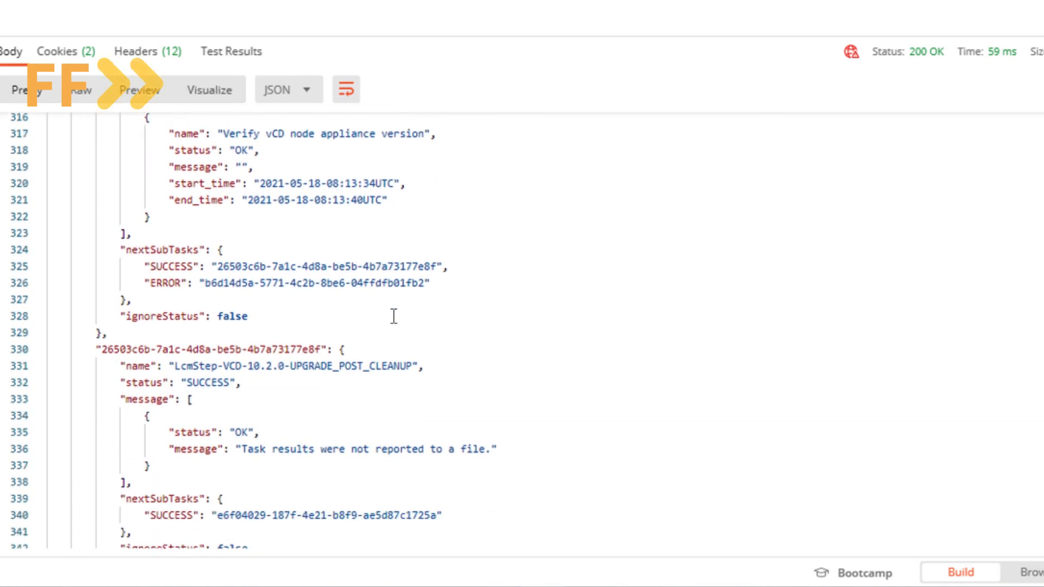
pyautogui.scroll(-3, 393, 317)
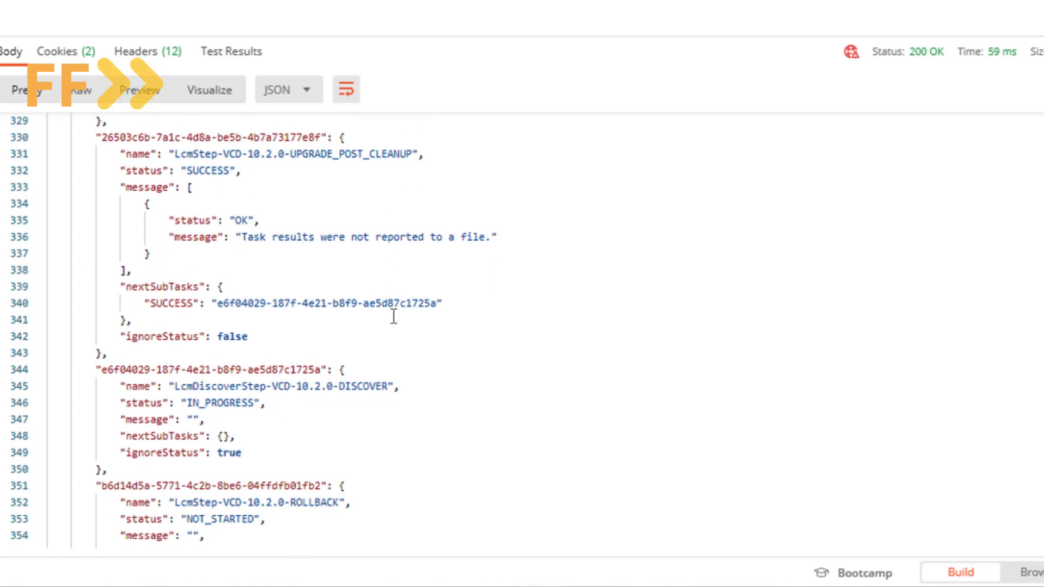
pyautogui.scroll(-1, 429, 475)
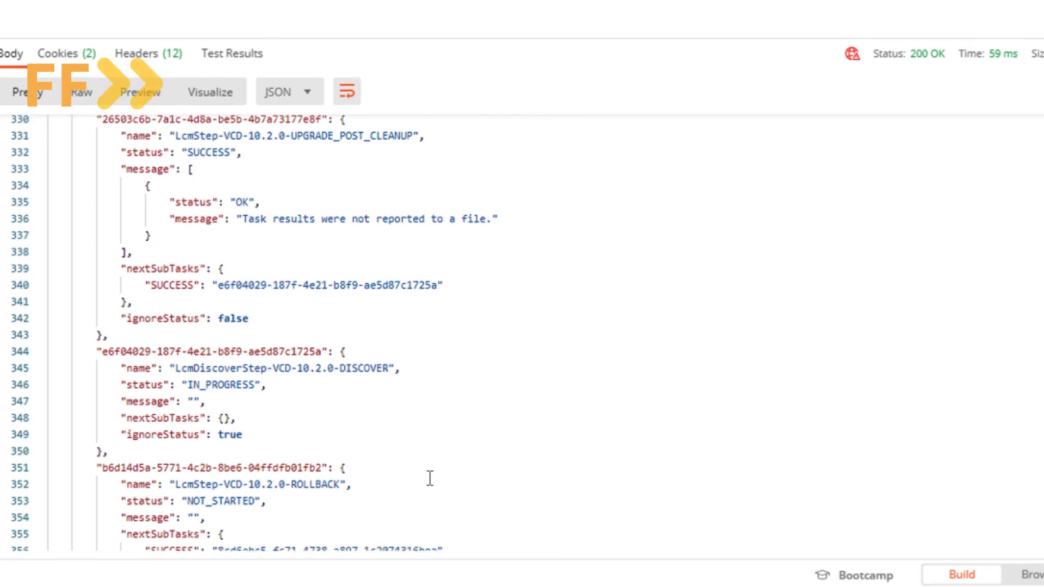
# Re-send Get Task twice with Ctrl+Enter and confirm UPGRADE_POST_CLEANUP shows SUCCESS
pyautogui.hotkey('ctrl', 'Return')
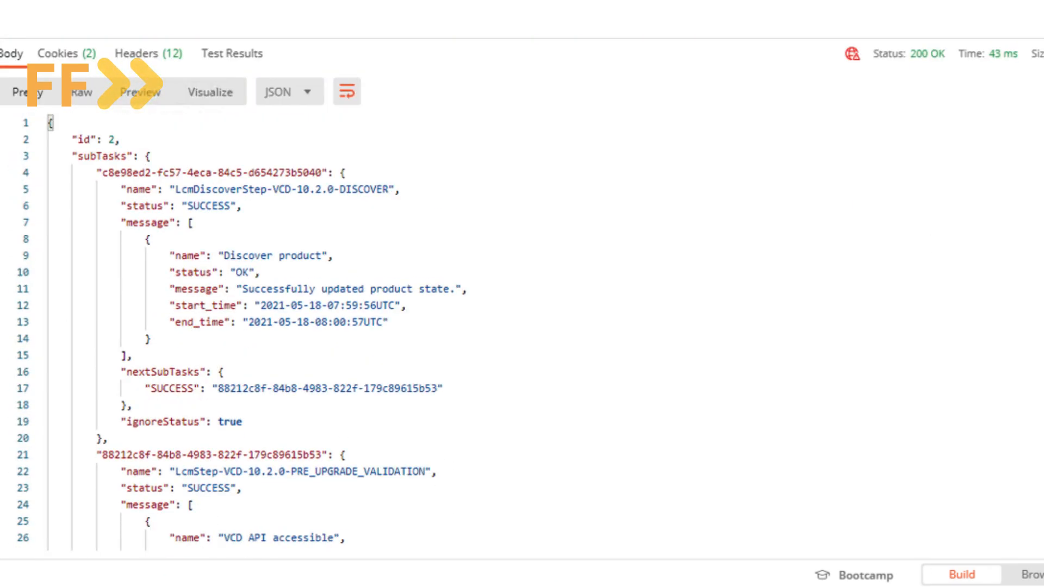
pyautogui.scroll(-20, 521, 331)
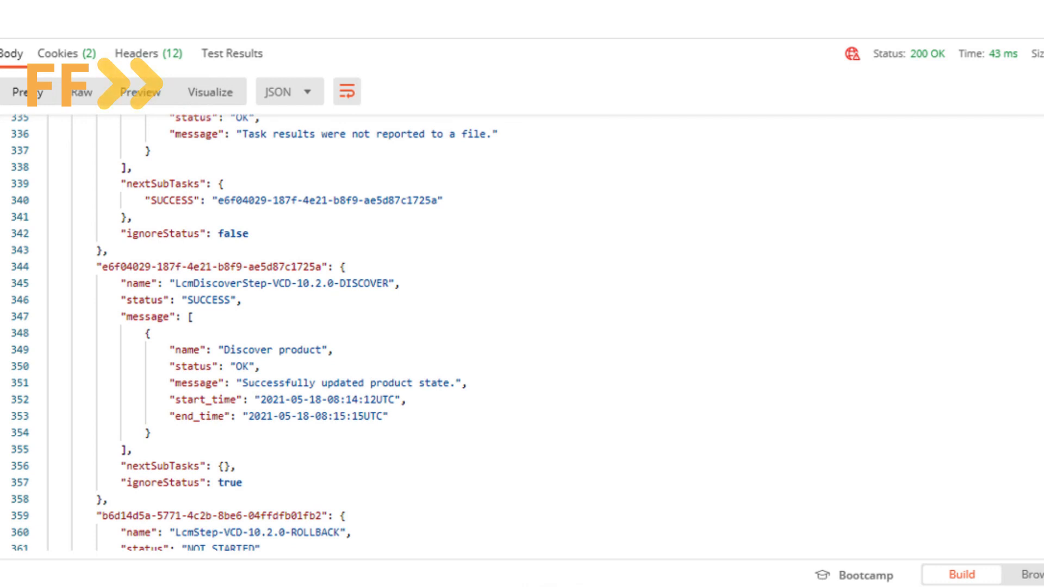
pyautogui.scroll(-4, 250, 332)
pyautogui.scroll(-3, 986, 187)
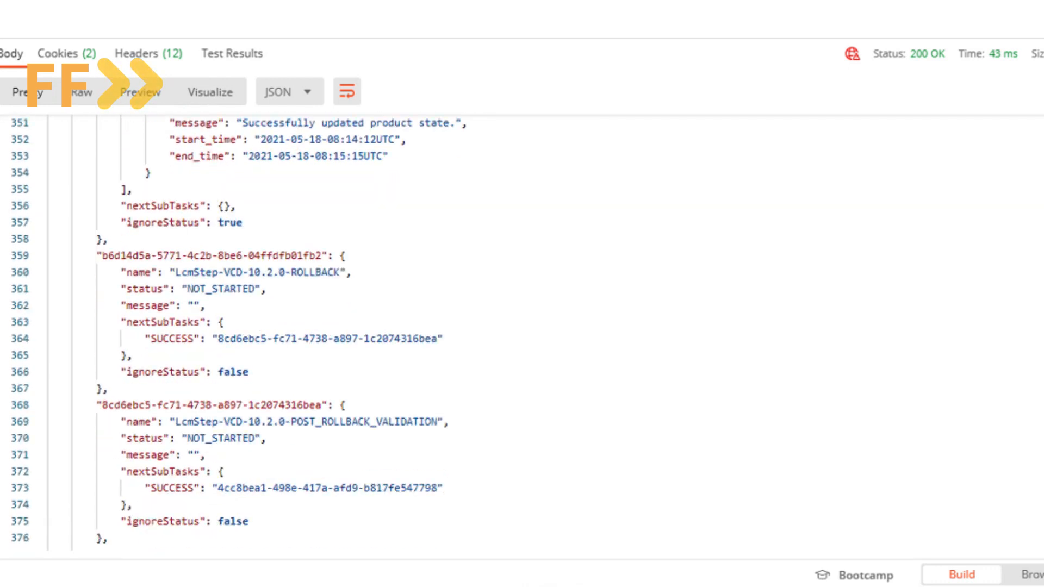
pyautogui.hotkey('ctrl', 'Return')
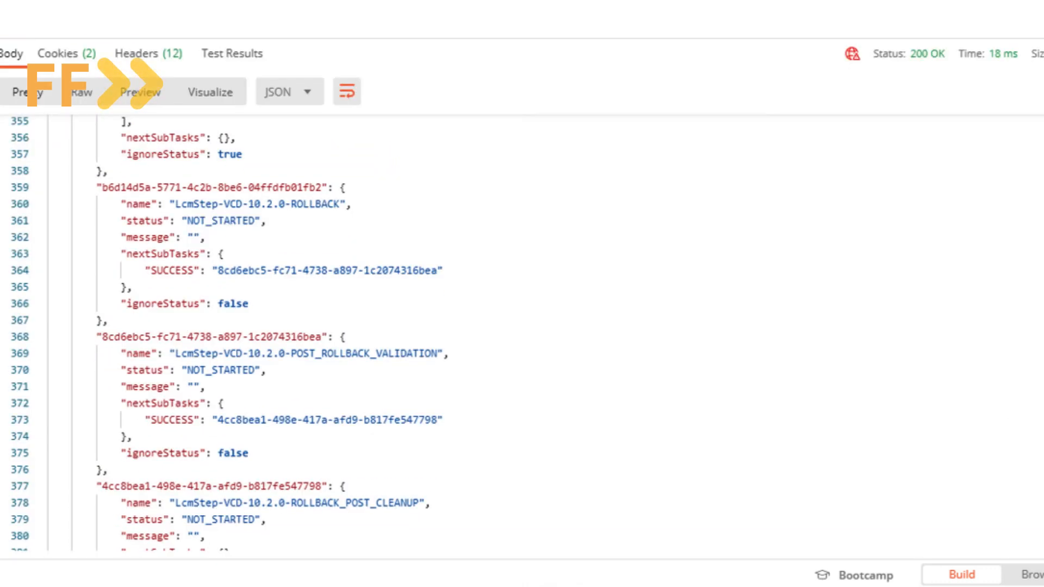
pyautogui.scroll(-3, 761, 356)
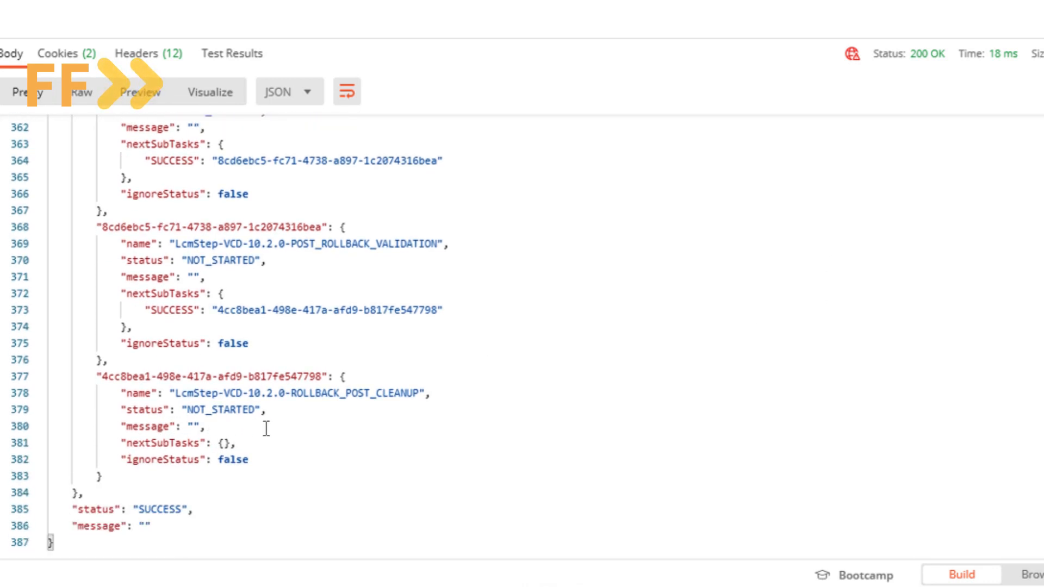
pyautogui.scroll(1, 266, 428)
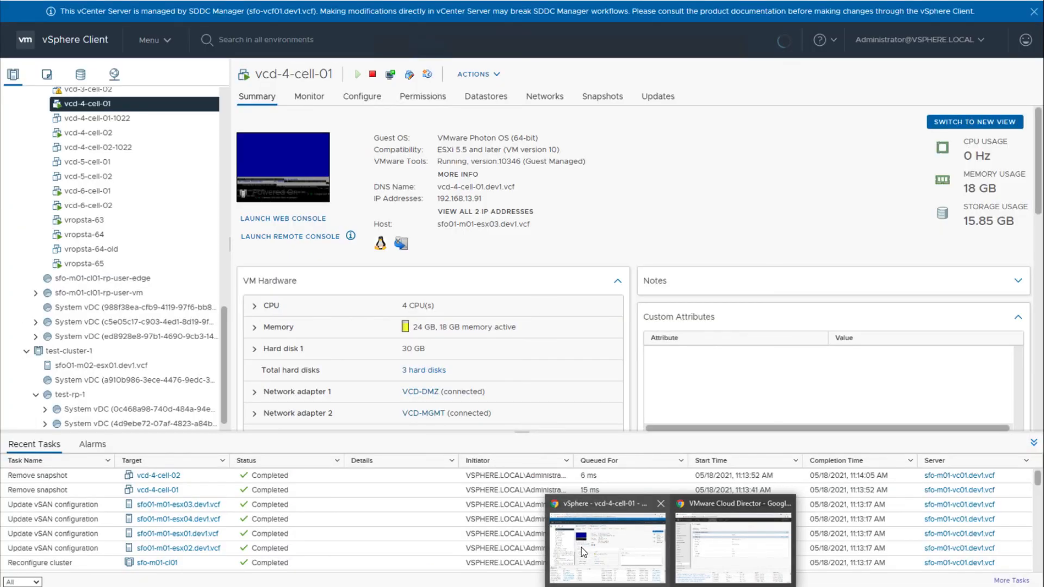
# Confirm in vSphere Recent Tasks that snapshot removals completed for both VCD cells
pyautogui.click(583, 552)
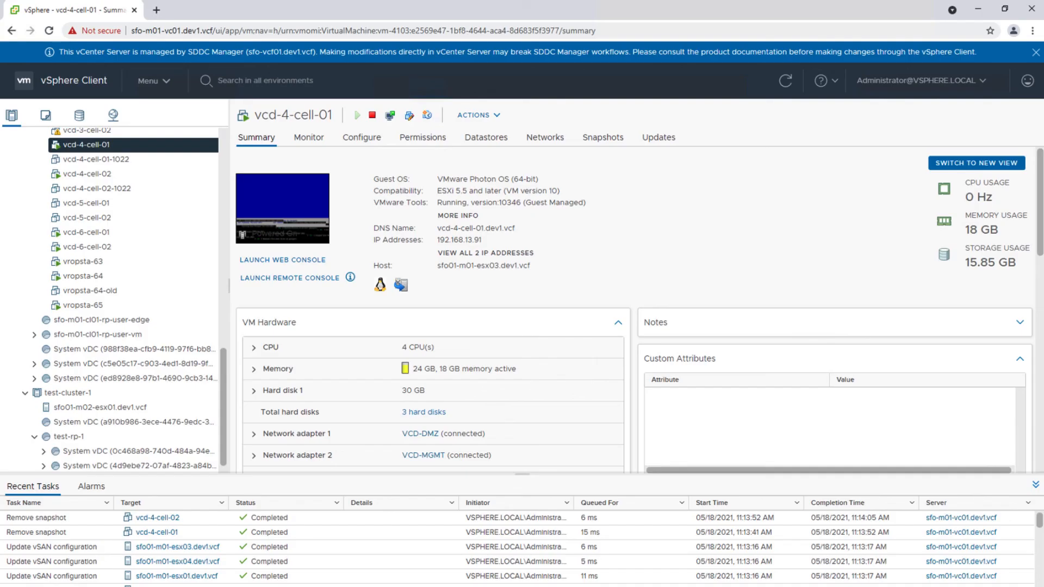
pyautogui.moveTo(672, 586)
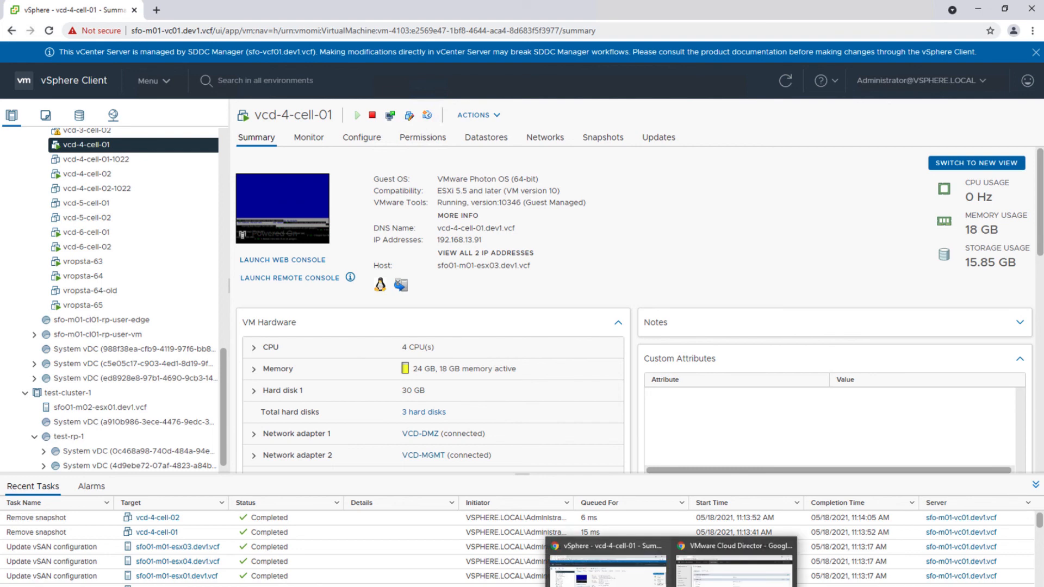
pyautogui.click(734, 569)
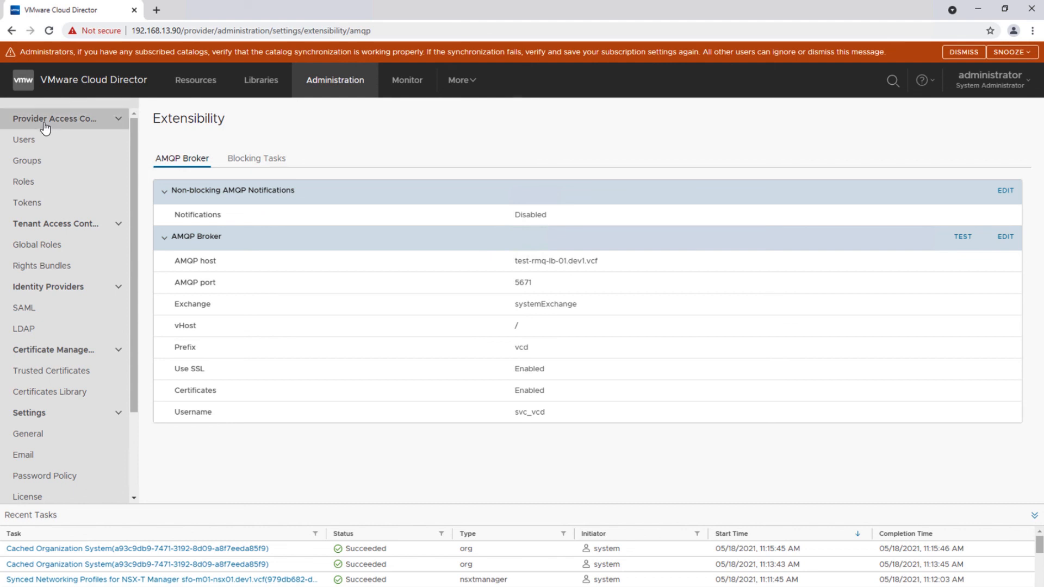
# Browse Provider VDCs, vCenter and NSX-T Managers, then confirm both Cloud Cells are Active at 10.2.0.17008054
pyautogui.click(183, 82)
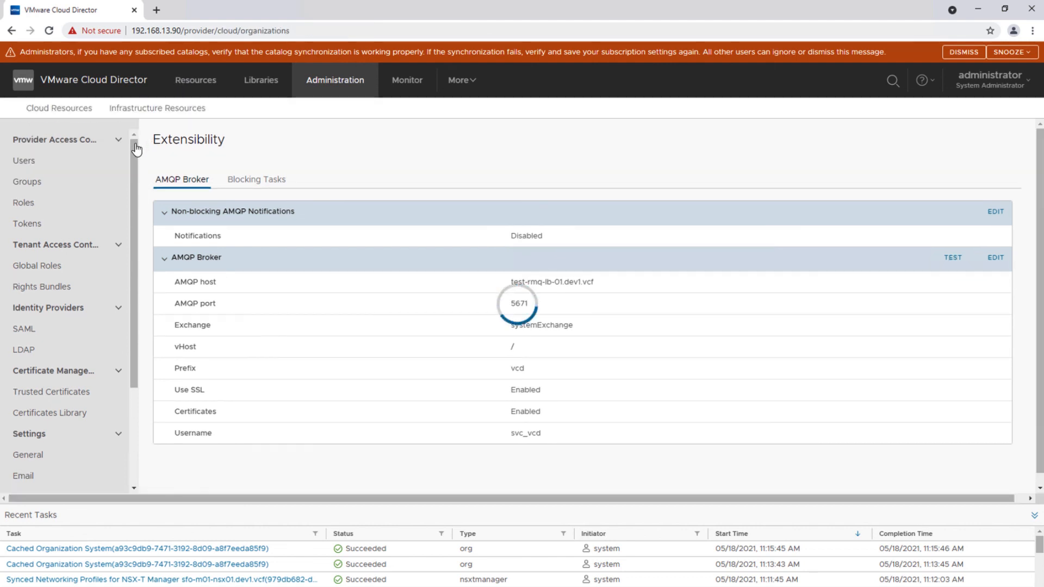
pyautogui.click(38, 240)
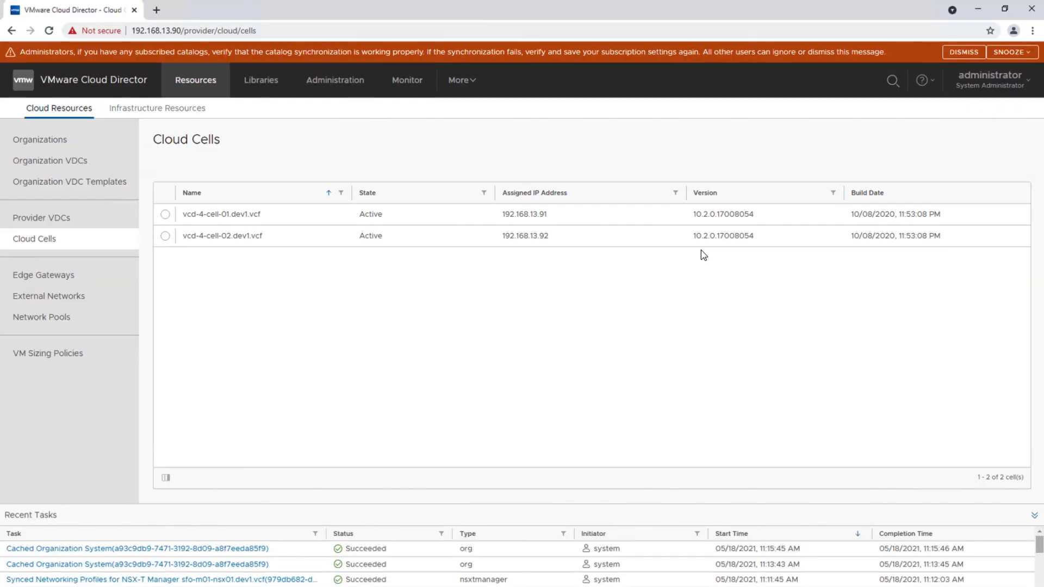
pyautogui.click(39, 218)
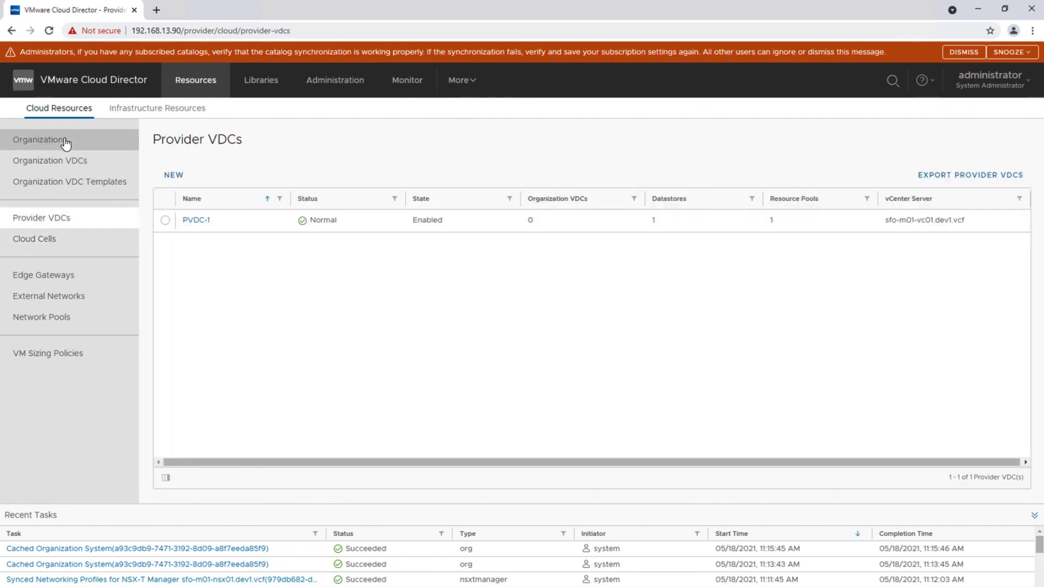
pyautogui.click(131, 112)
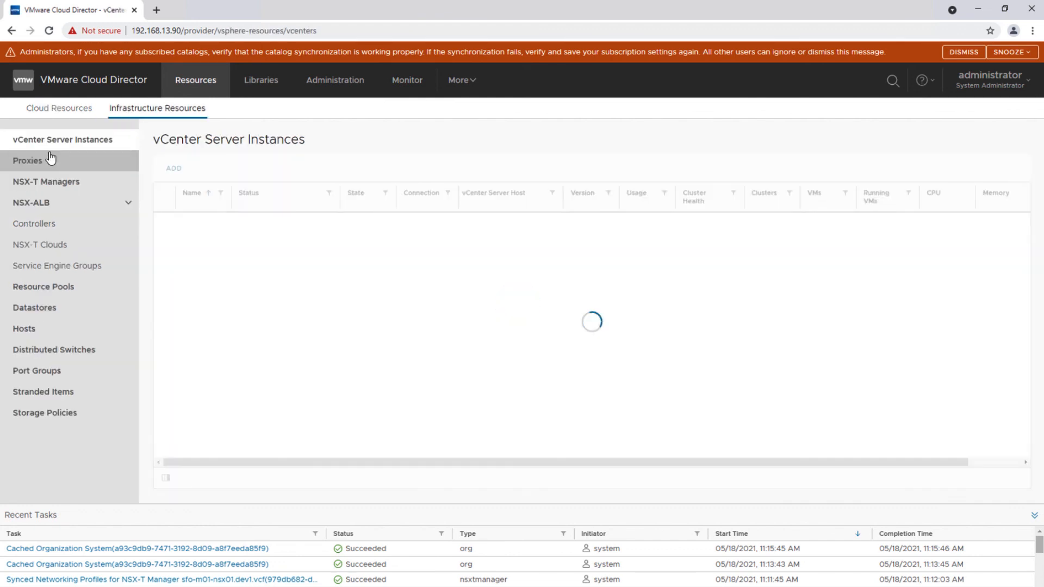
pyautogui.click(40, 186)
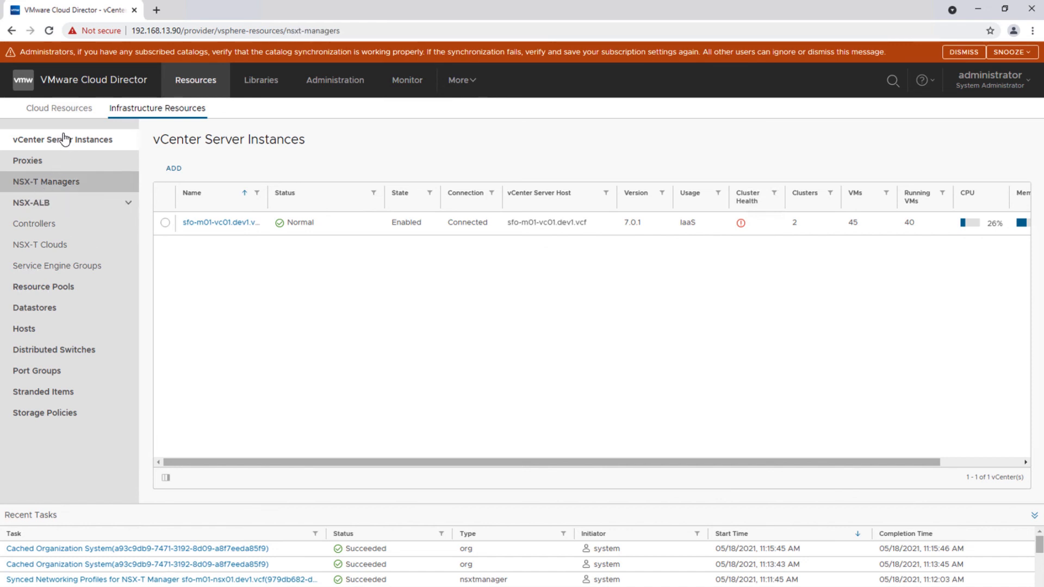
pyautogui.click(61, 120)
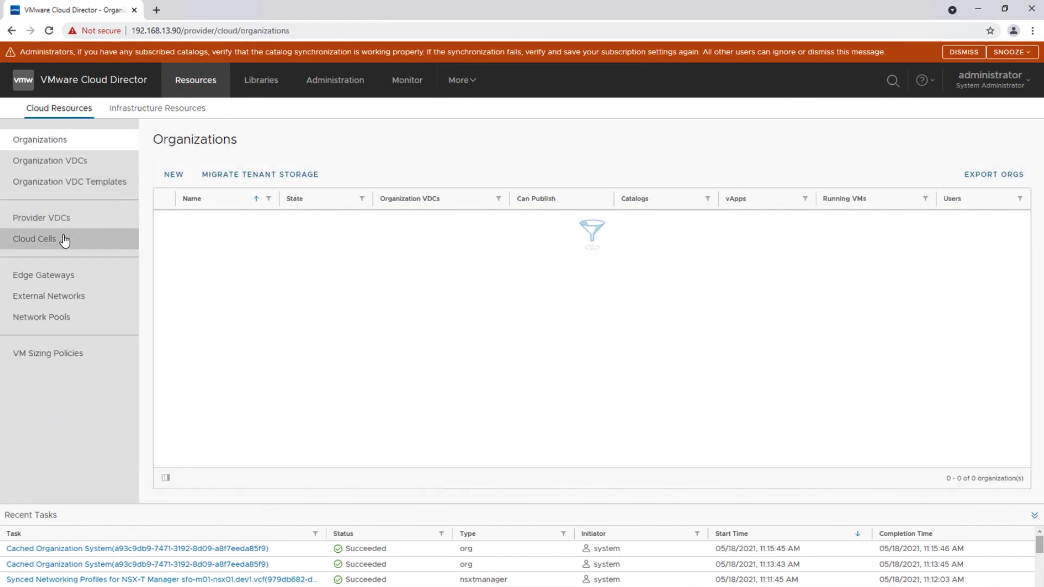
pyautogui.click(65, 244)
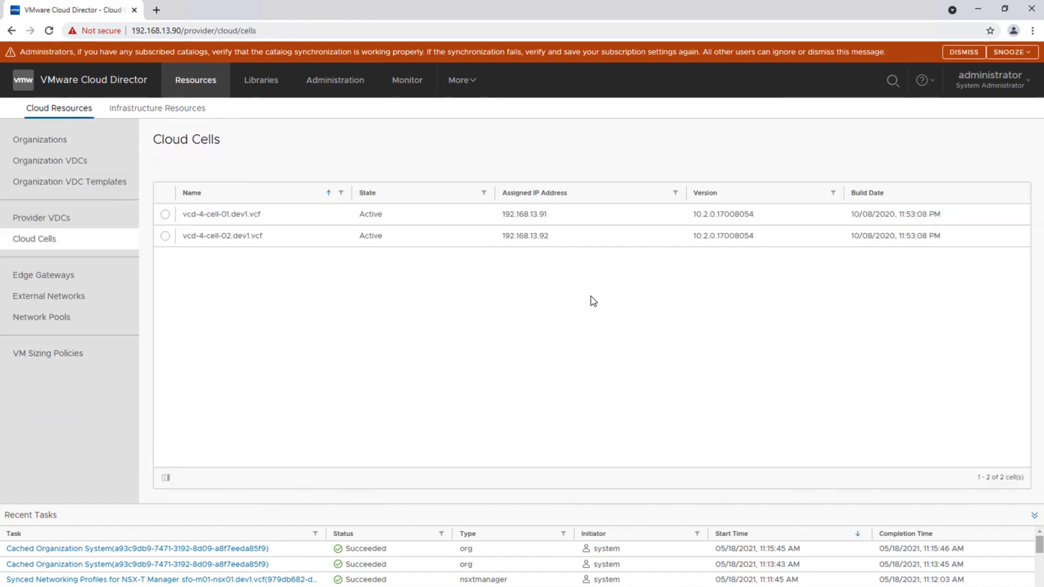